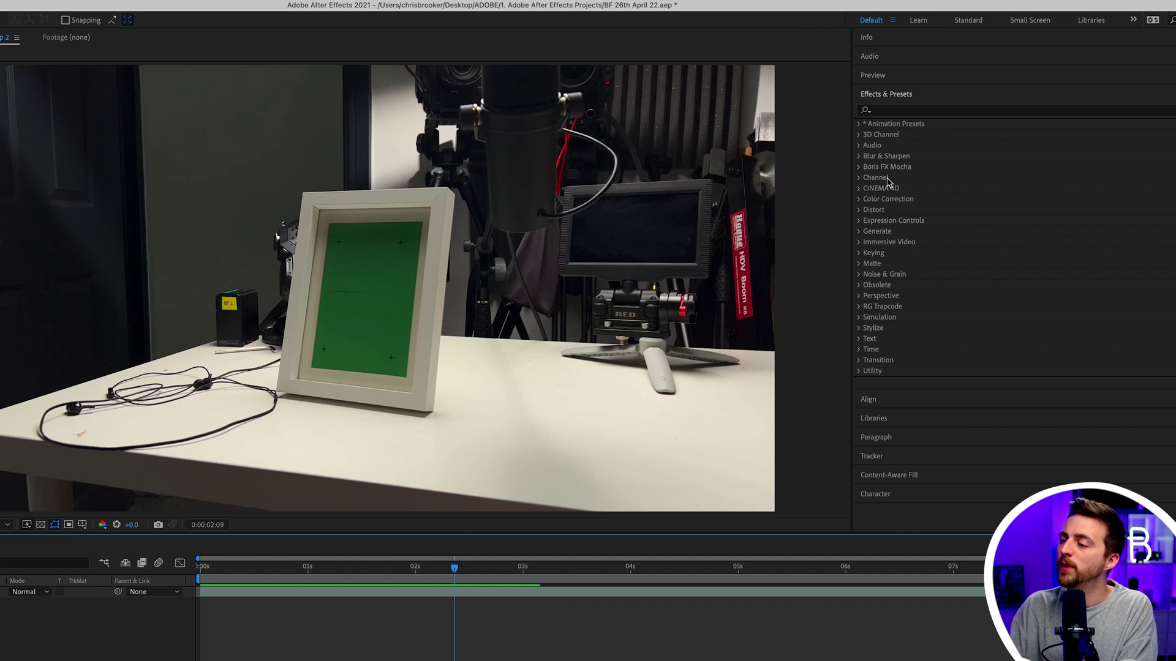
- Expand the Boris FX Mocha effects group, then show the Tracker panel in its place
left_click(888, 167)
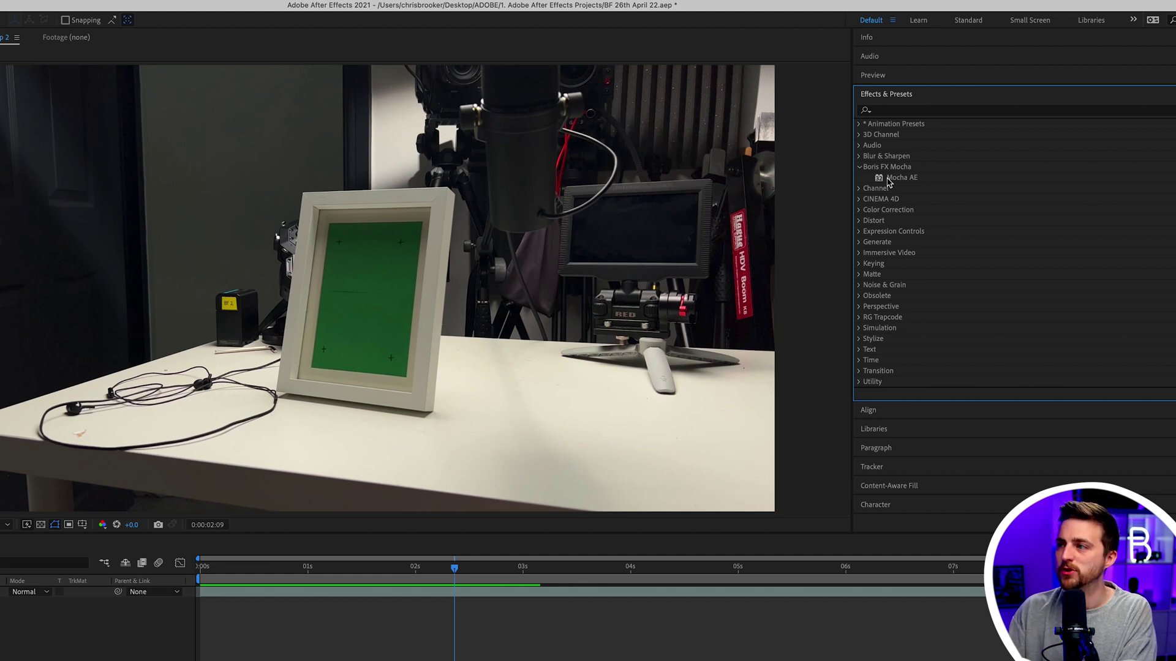
left_click(872, 467)
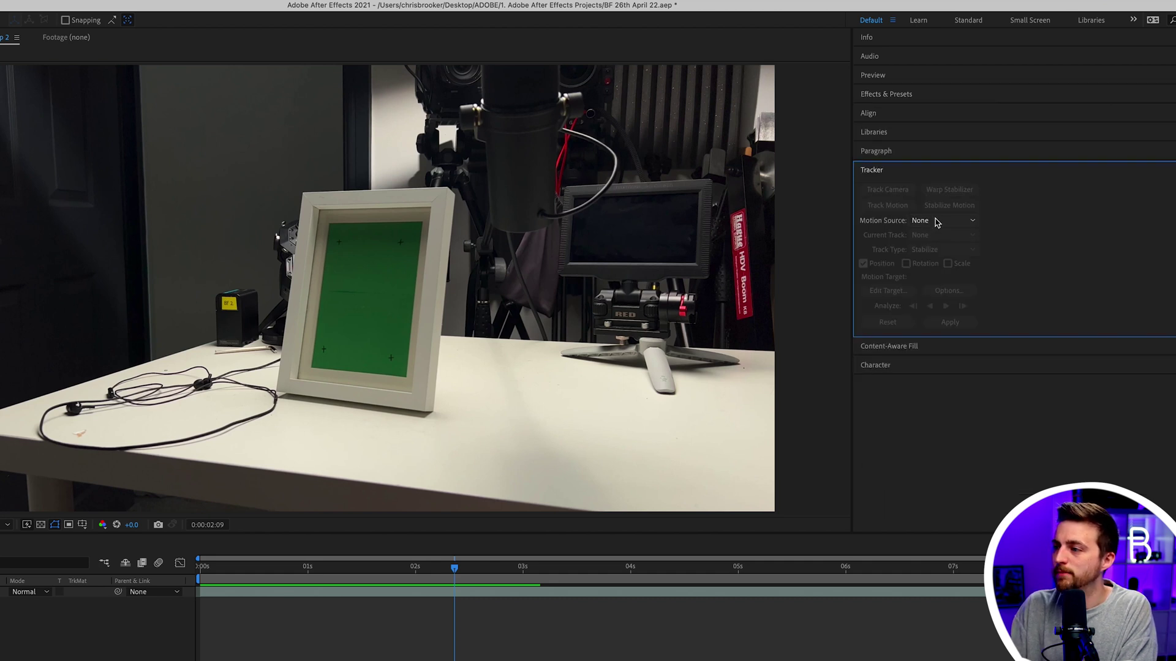
- Start a Track Motion on the footage layer from its first frame
left_click(300, 592)
left_click_drag(336, 574, 172, 574)
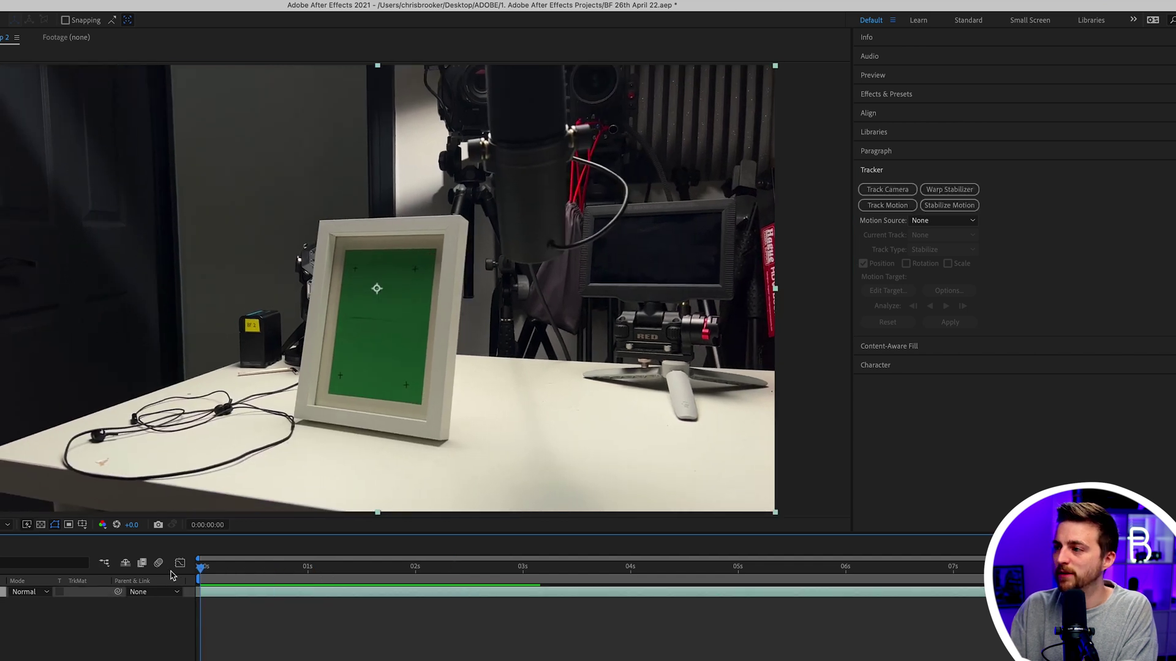
left_click(896, 207)
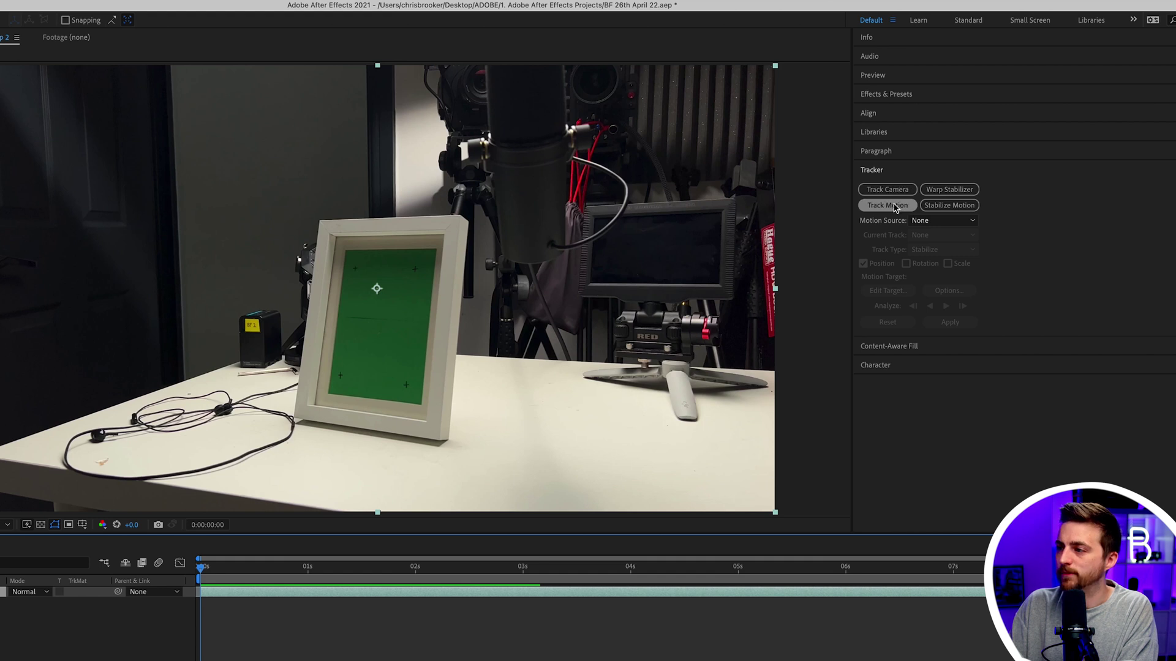
left_click_drag(754, 44, 270, 39)
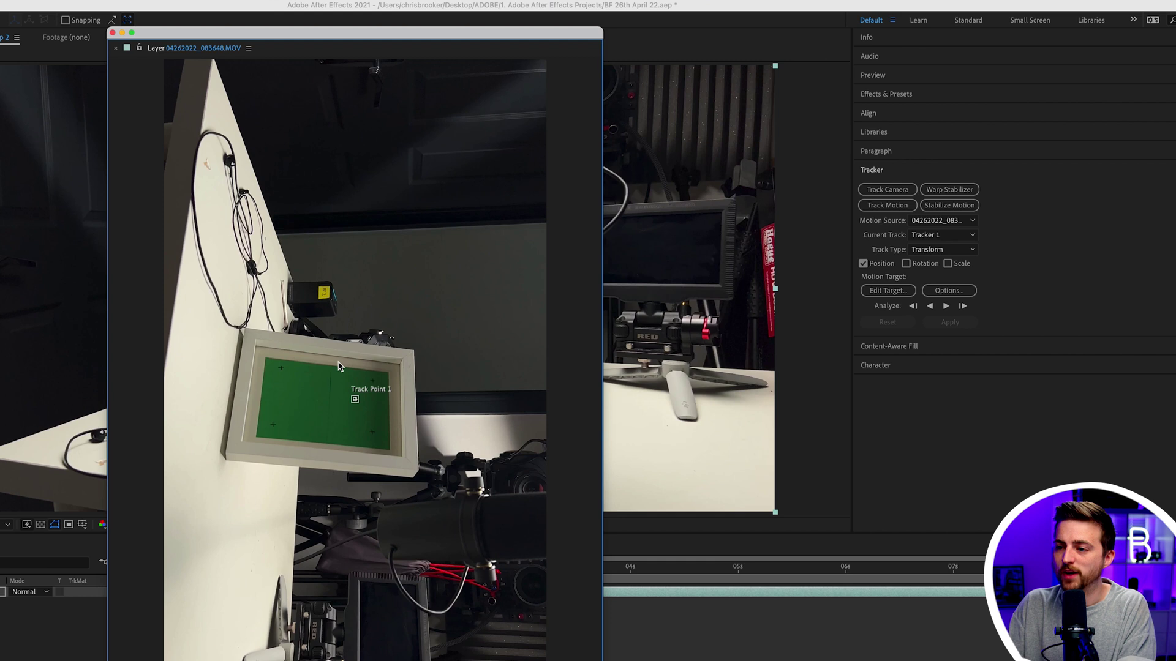
scroll(331, 409, "up", 4)
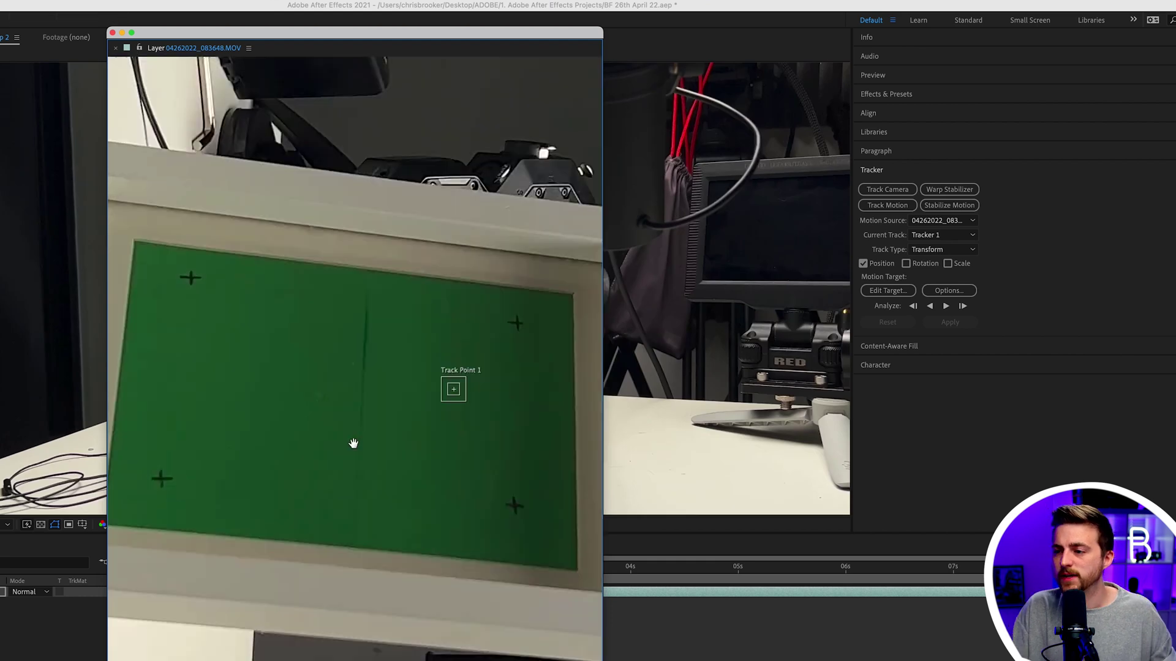
- Place Track Point 1 on the top-left cross and Track Point 2 on the bottom-right cross
left_click(454, 392)
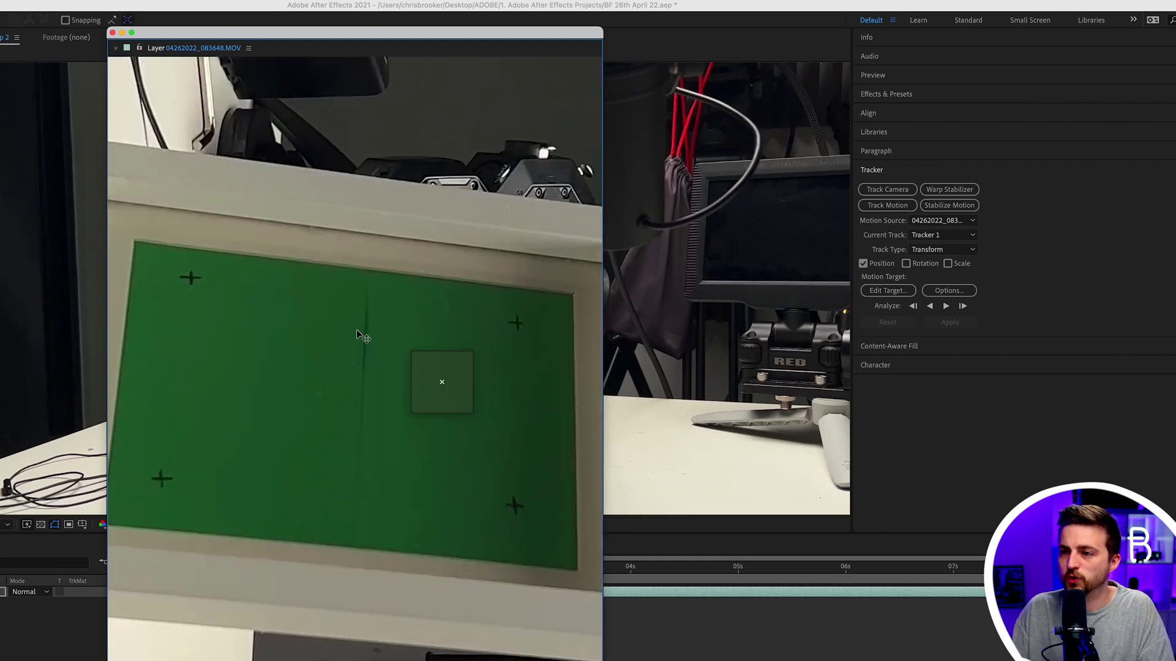
mouse_move(324, 316)
left_mouse_down()
mouse_move(234, 275)
mouse_move(194, 275)
mouse_move(198, 286)
left_mouse_up()
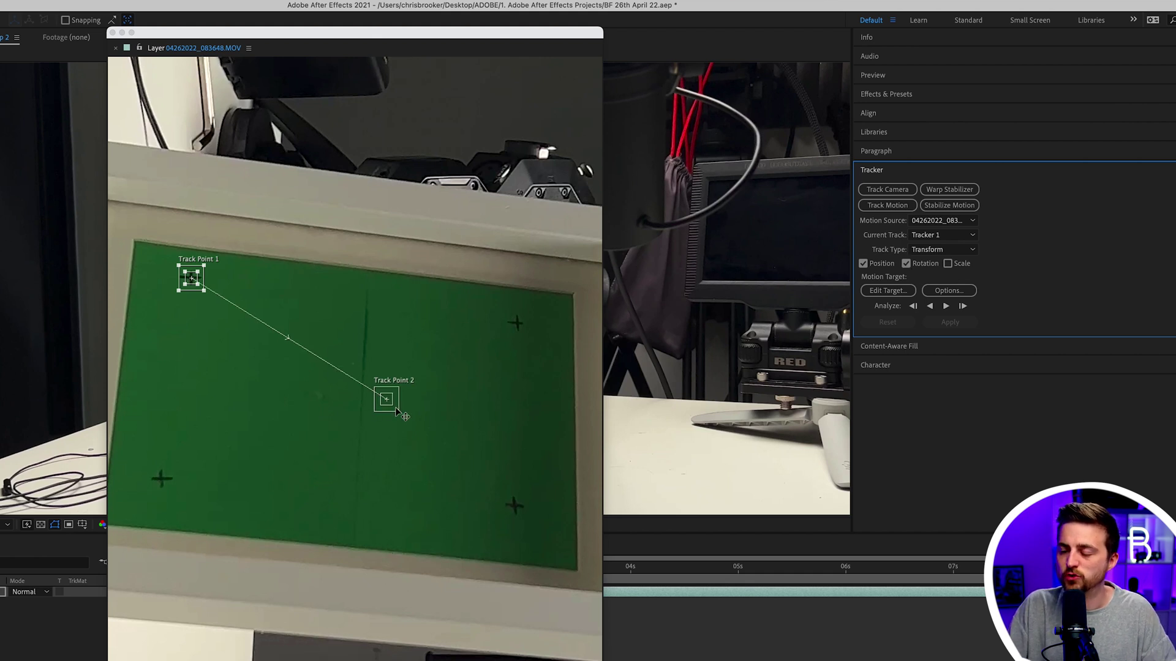
left_click_drag(392, 408, 521, 527)
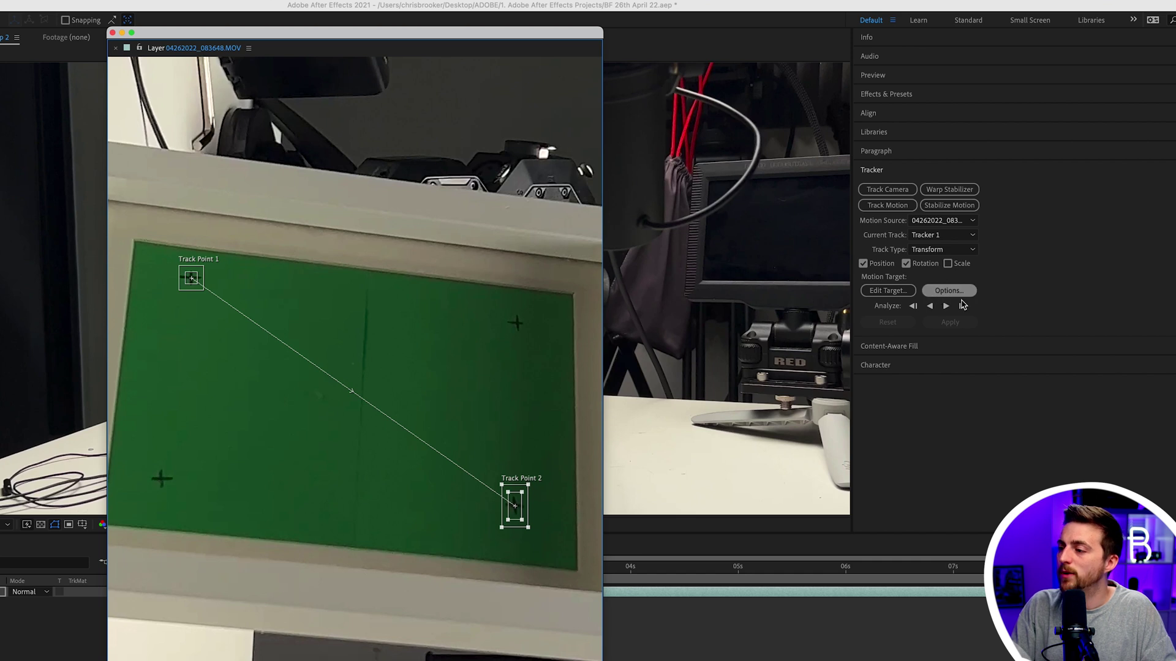
- Analyze both track points forward through the clip to 0:00:04:10
left_click(946, 306)
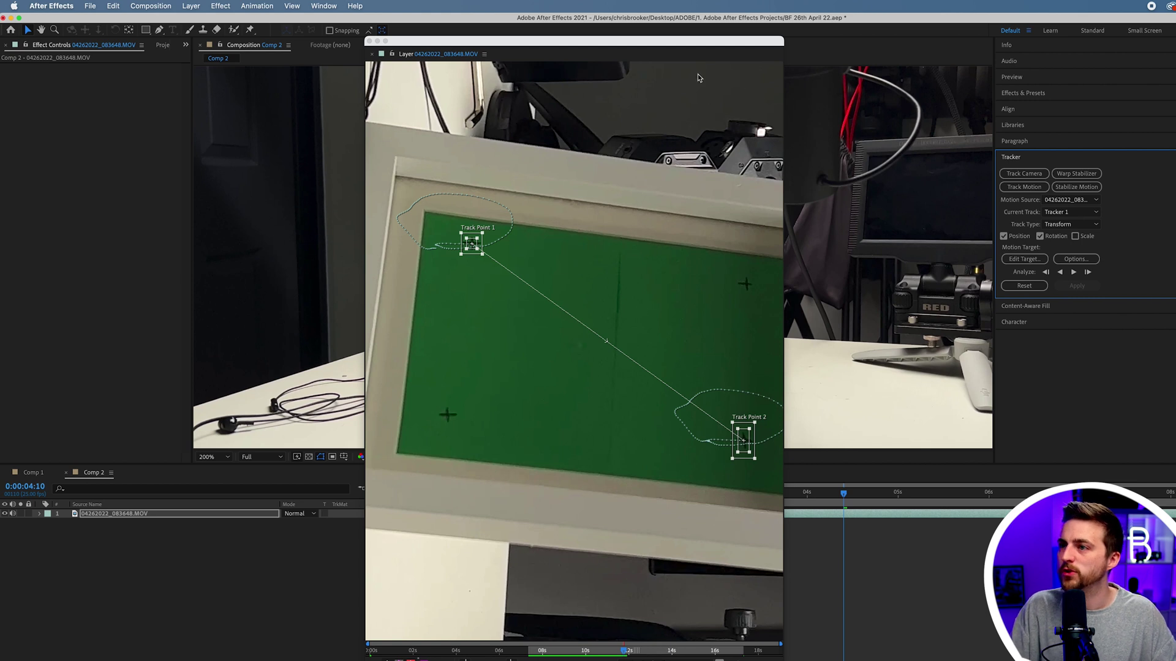
- Add a new Null Object layer (Null 1) to the composition
left_click_drag(684, 44, 851, 32)
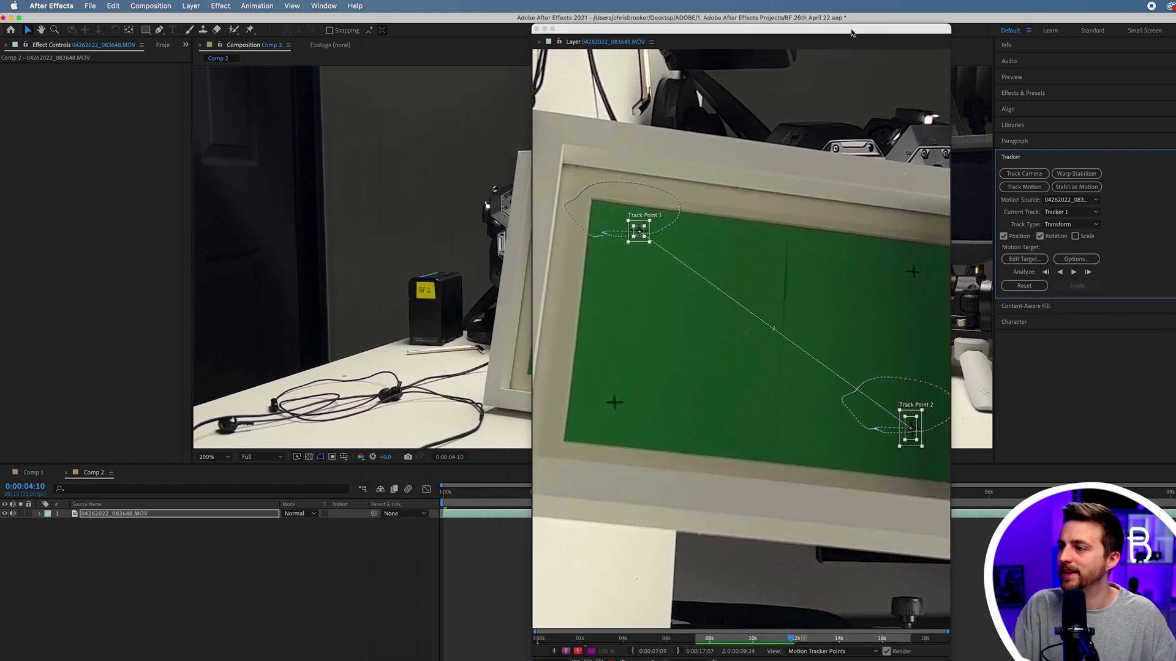
left_click(1024, 259)
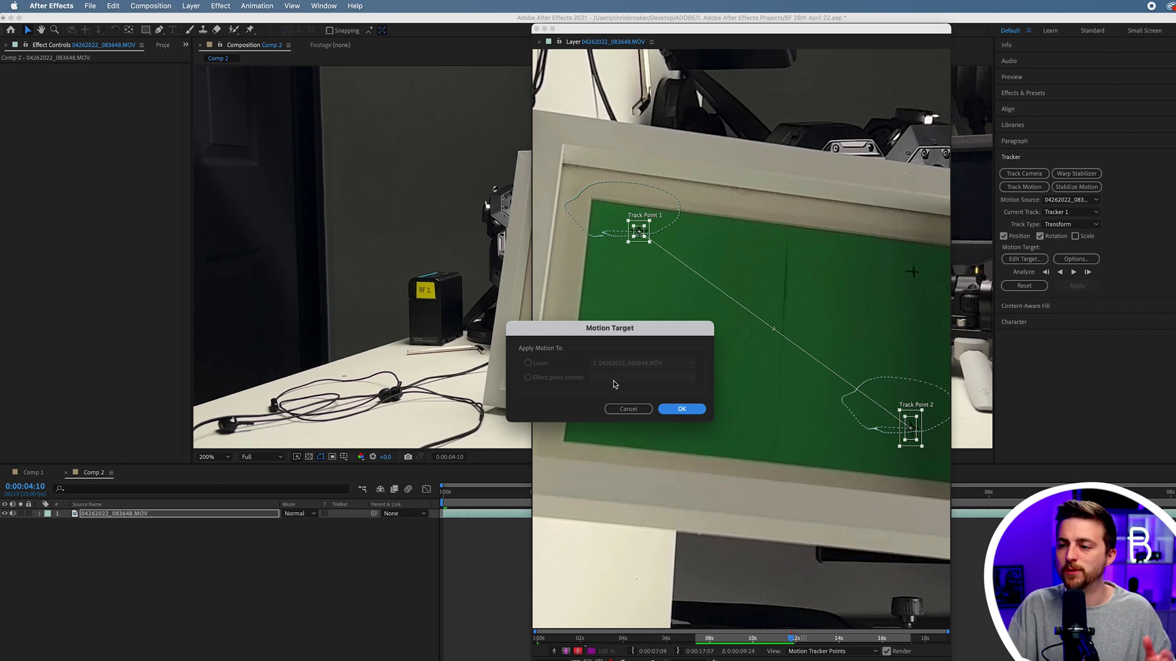
left_click(628, 409)
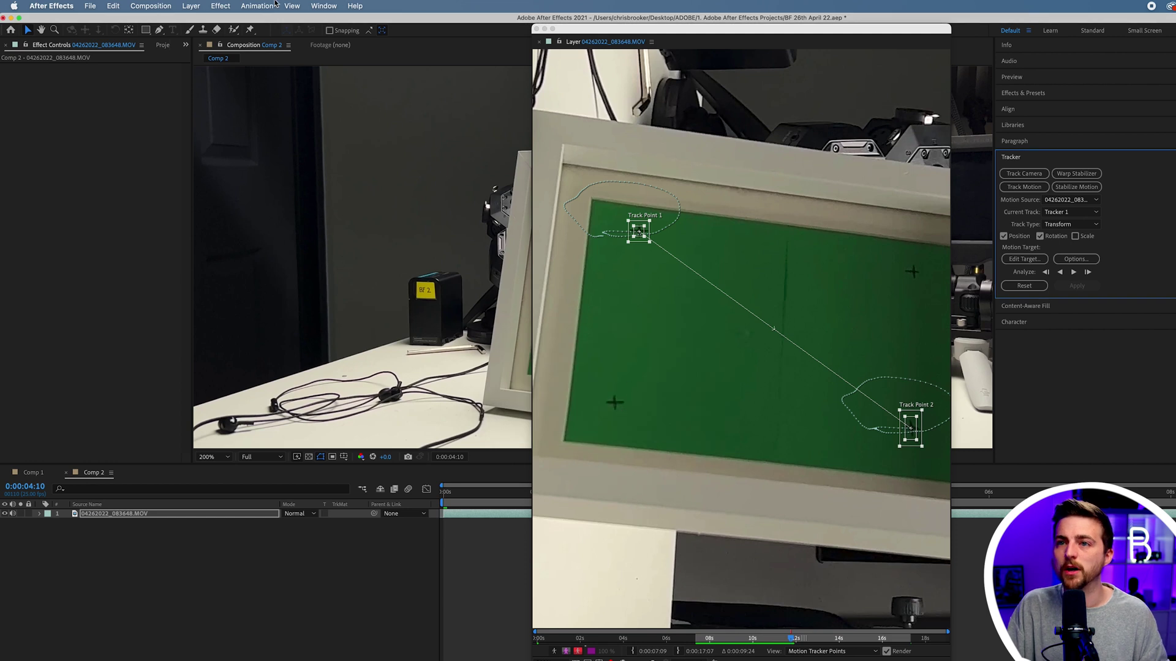
left_click(192, 6)
mouse_move(191, 20)
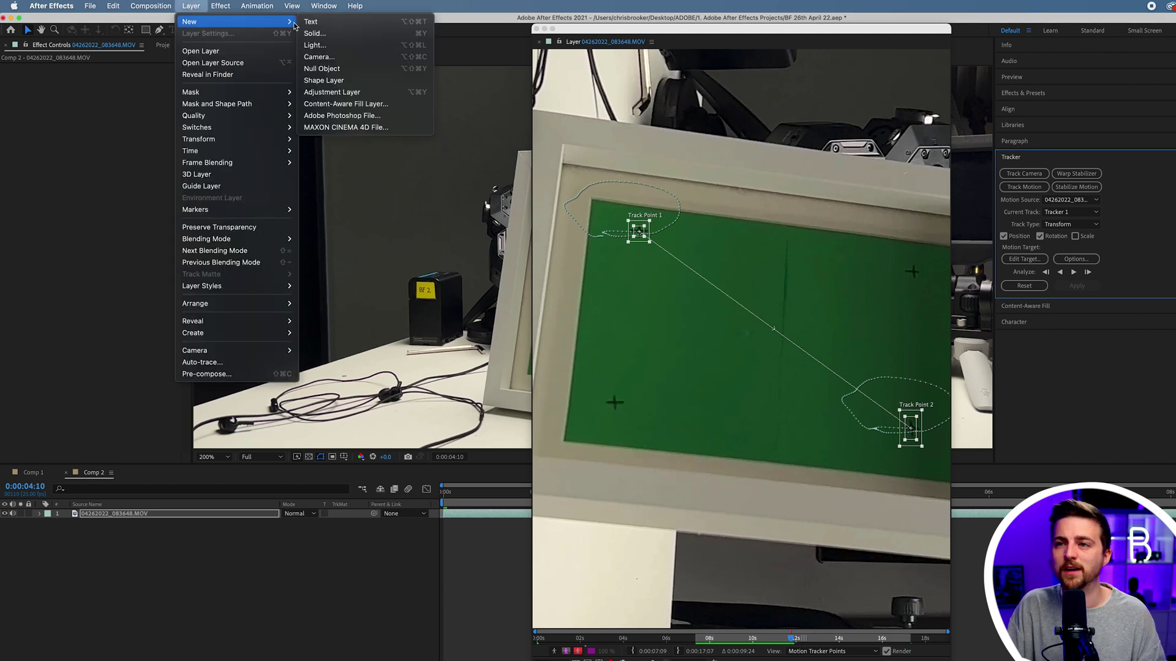
left_click(331, 69)
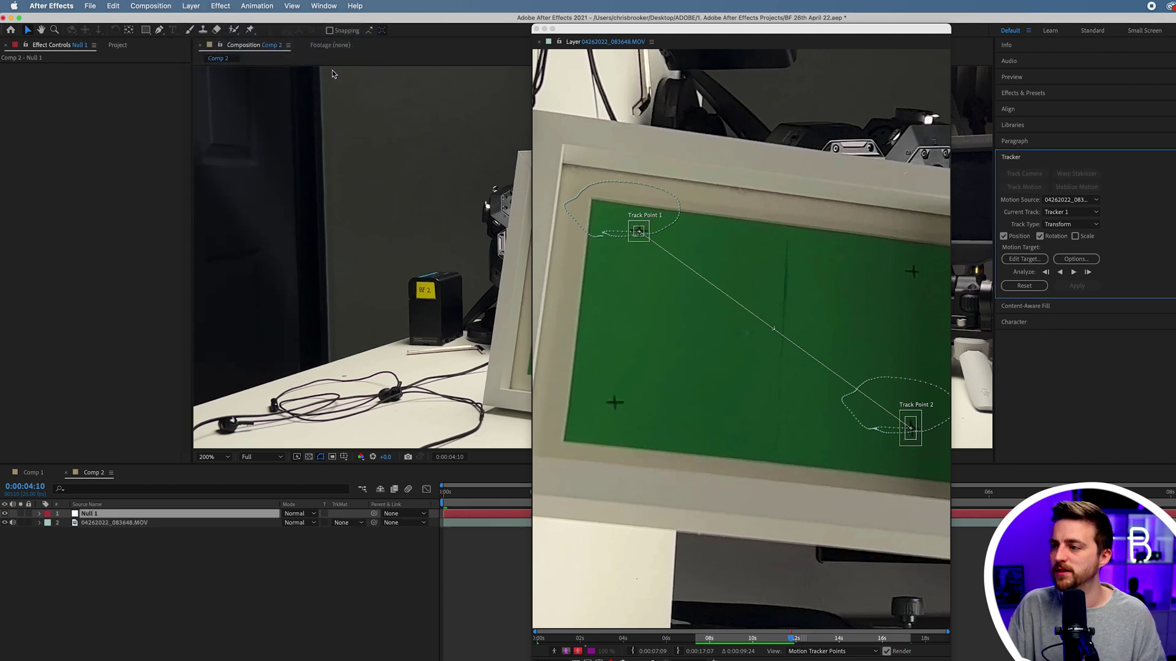
- Set Null 1 as the motion target and apply the track in X and Y
left_click(1023, 259)
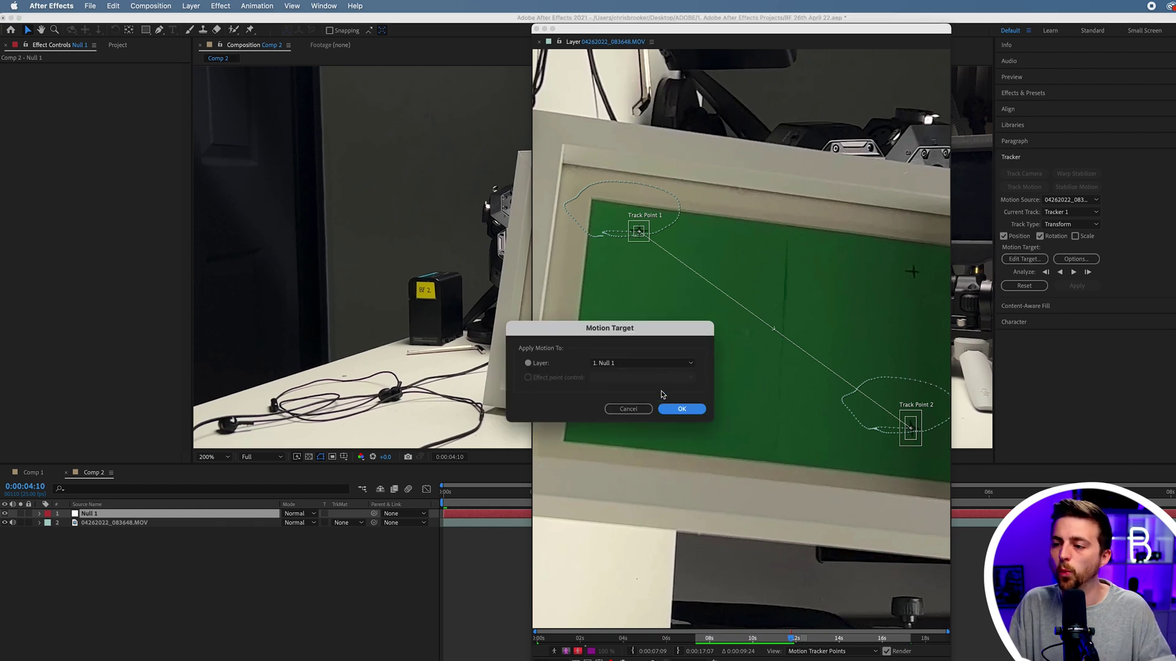
left_click(681, 409)
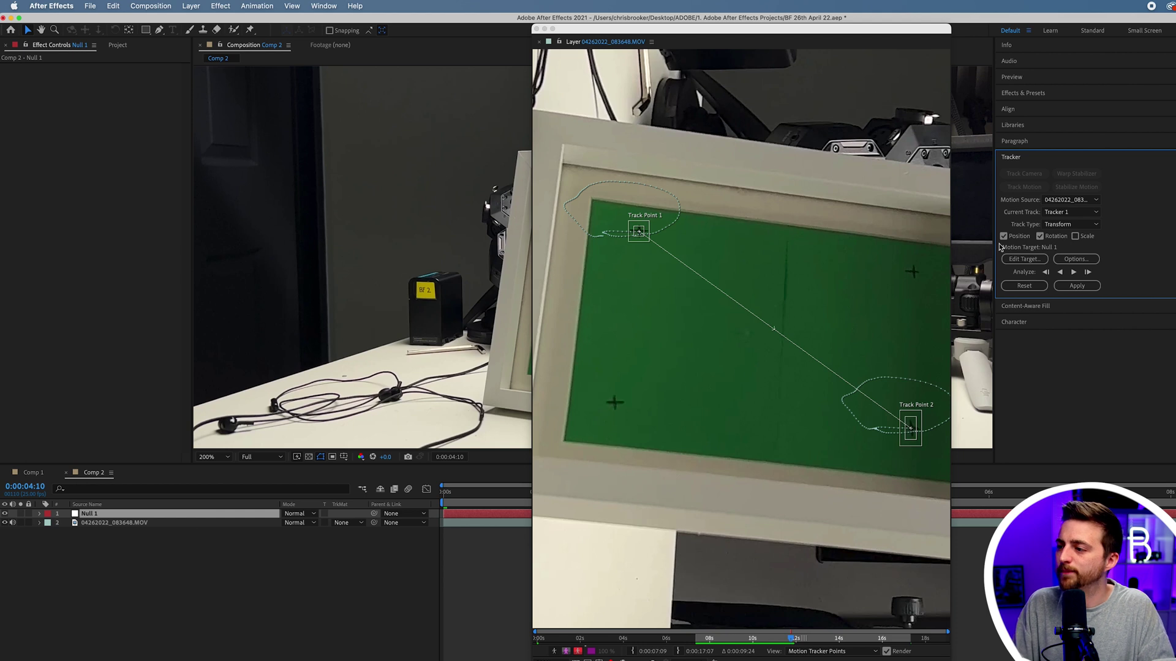
left_click(1076, 259)
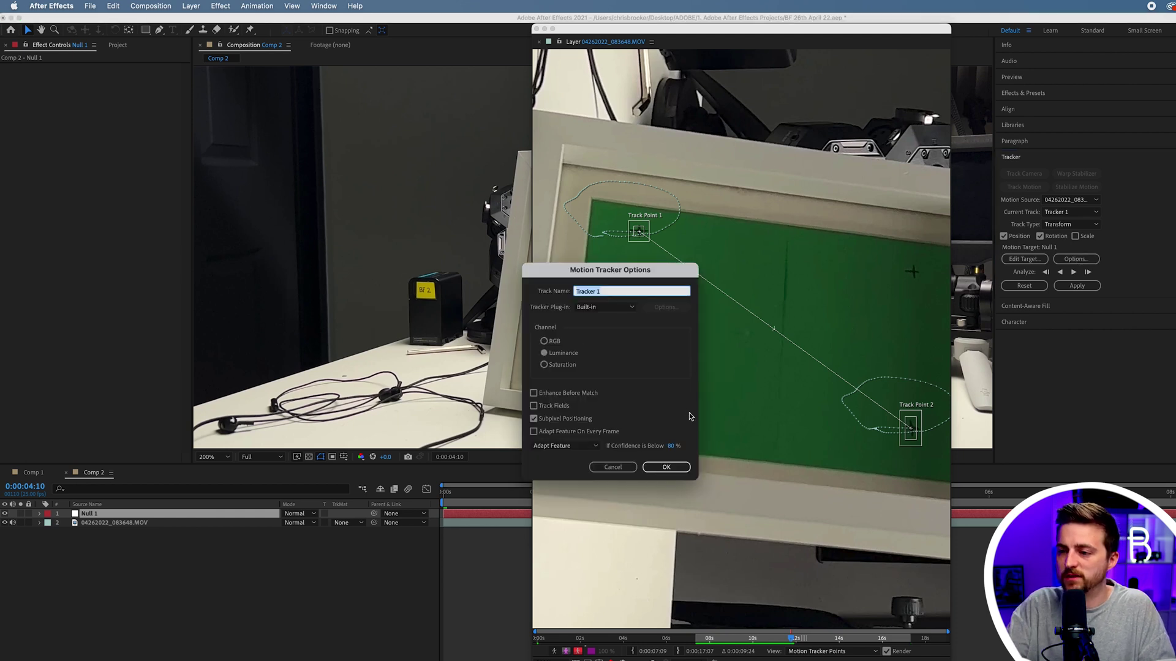
left_click(666, 467)
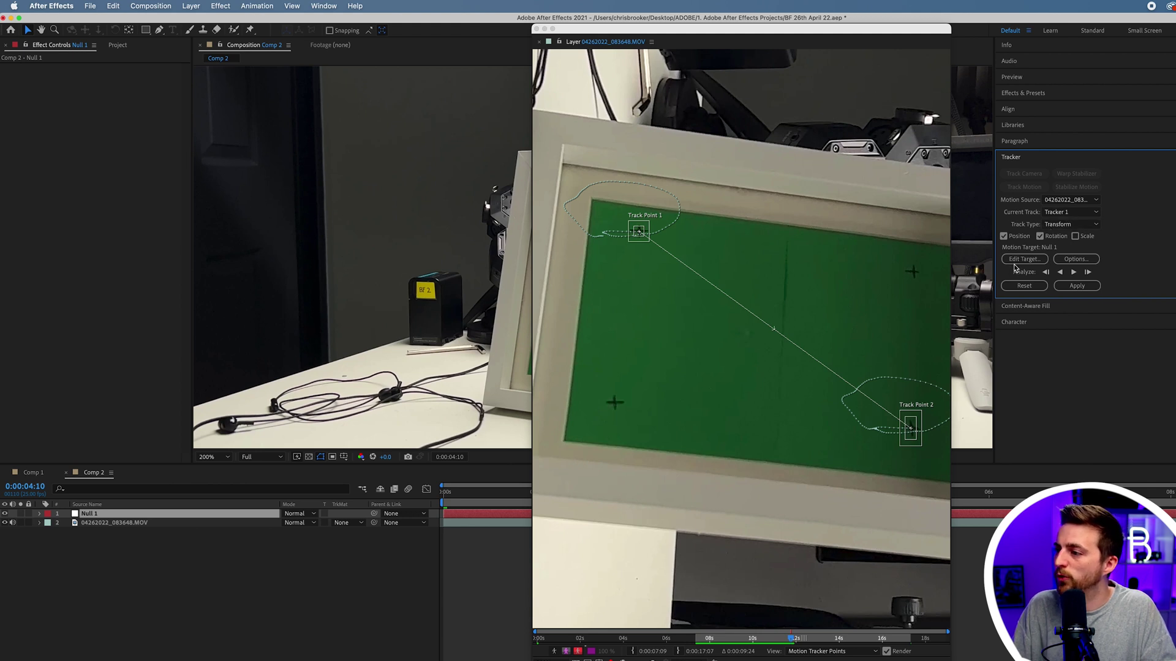
left_click(1075, 286)
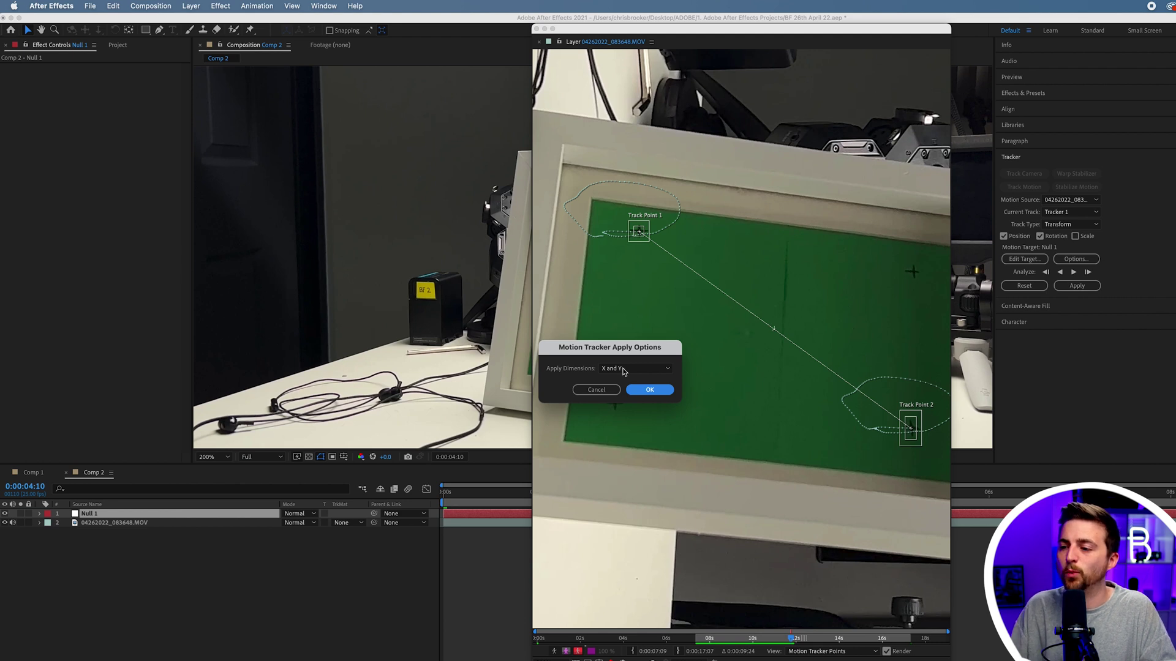
left_click(650, 390)
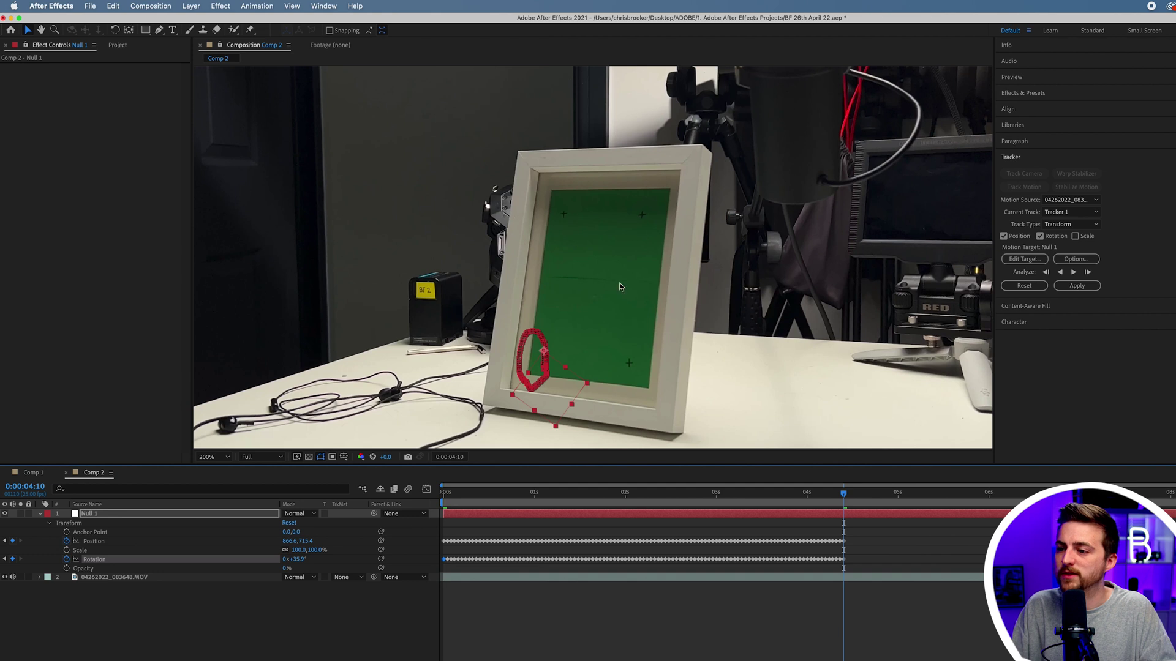
- Add Black Solid 1 scaled to 10% and parent it to Null 1 to test the track
left_click_drag(597, 494, 801, 494)
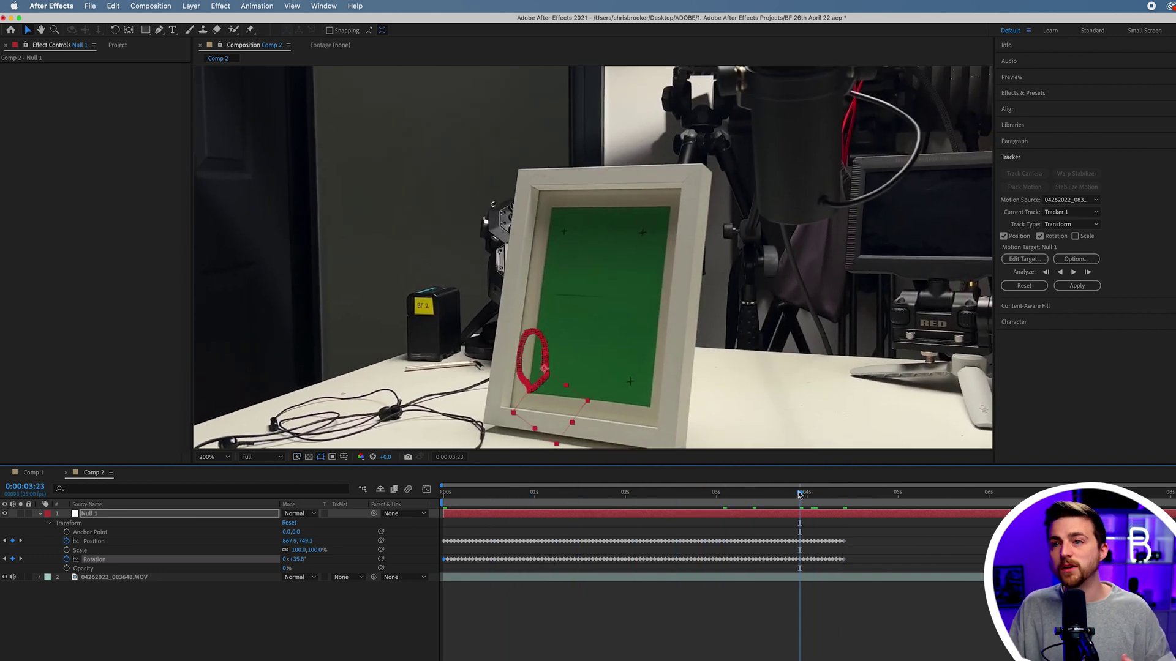
left_click(189, 5)
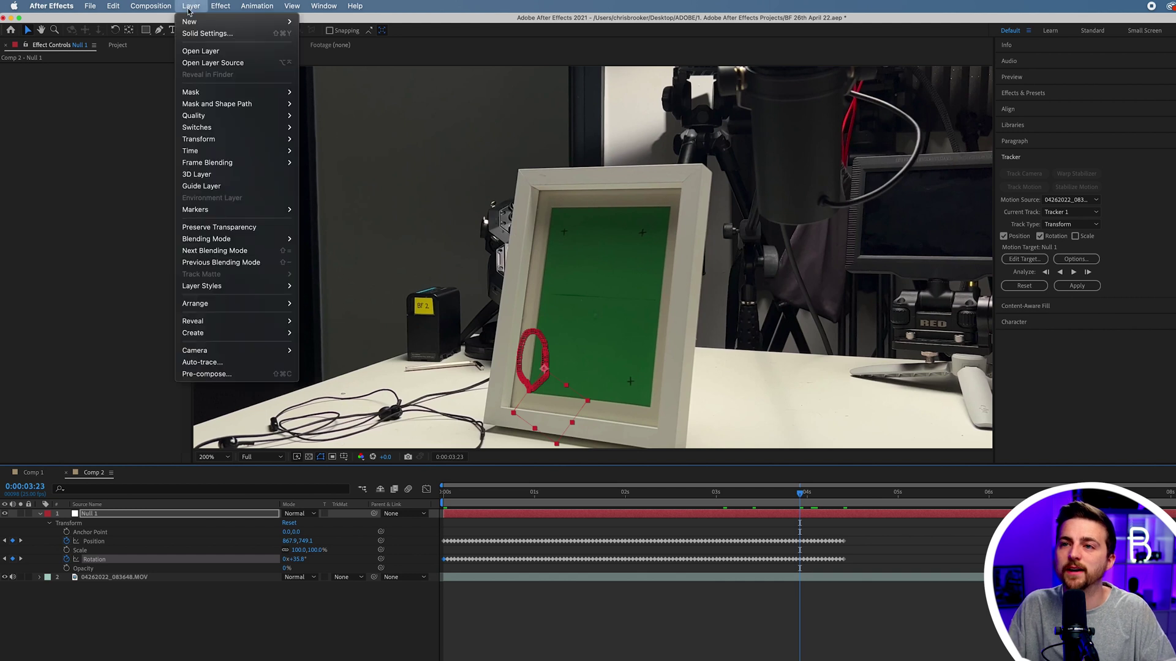
mouse_move(202, 24)
left_click(330, 35)
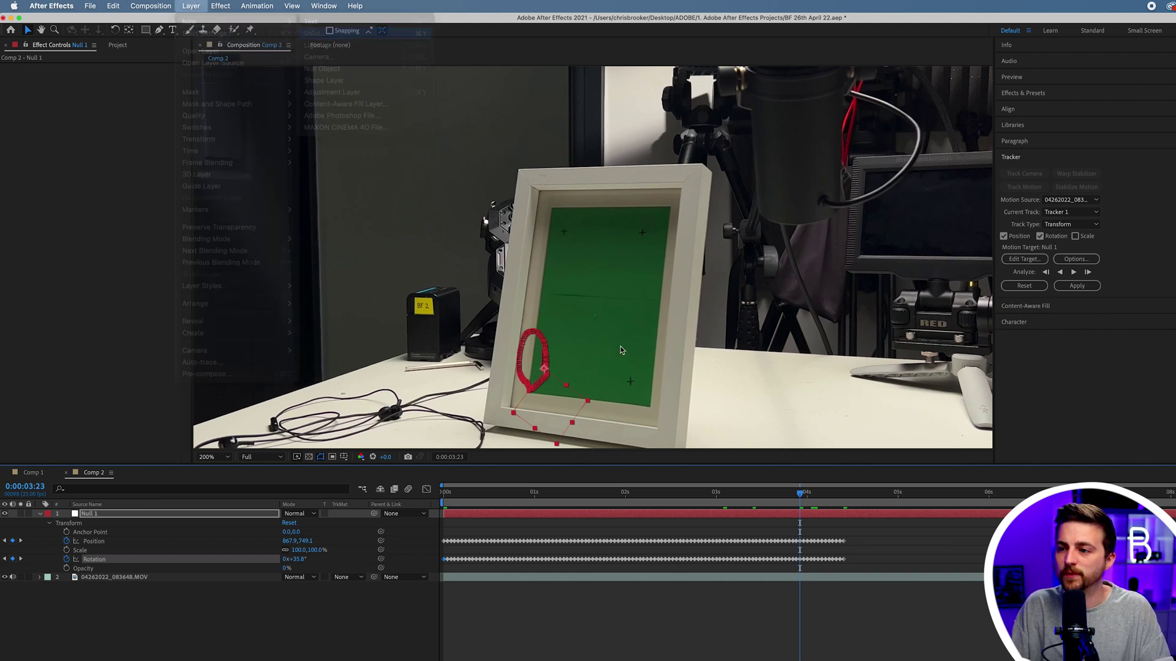
left_click(482, 362)
key("s")
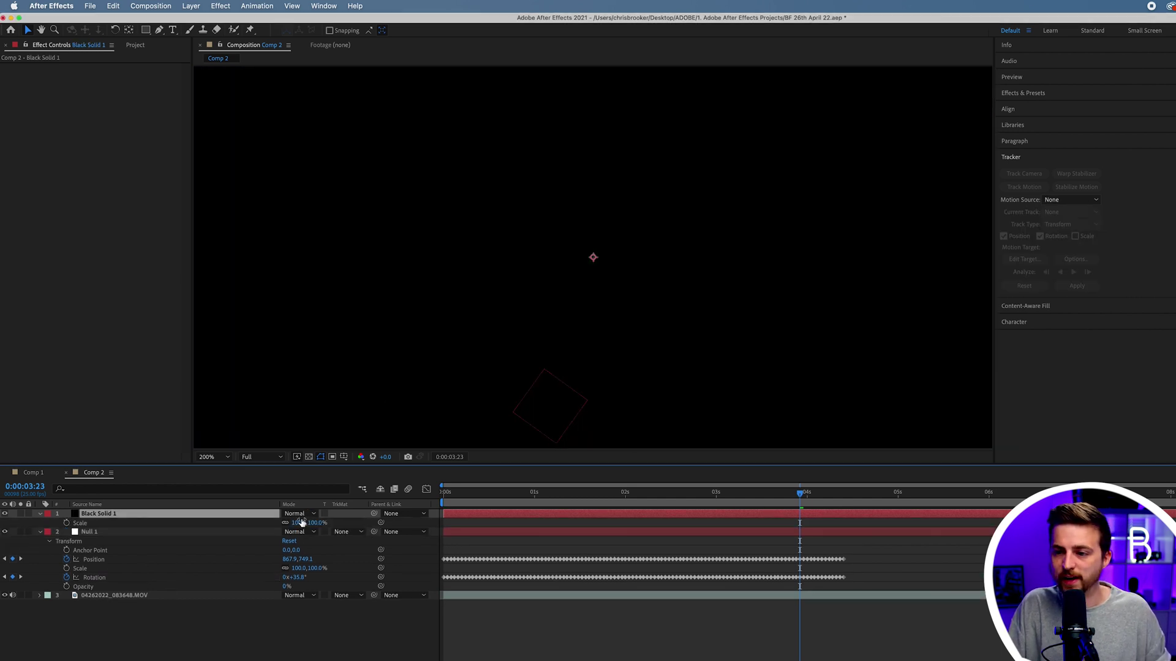
left_click_drag(300, 522, 248, 522)
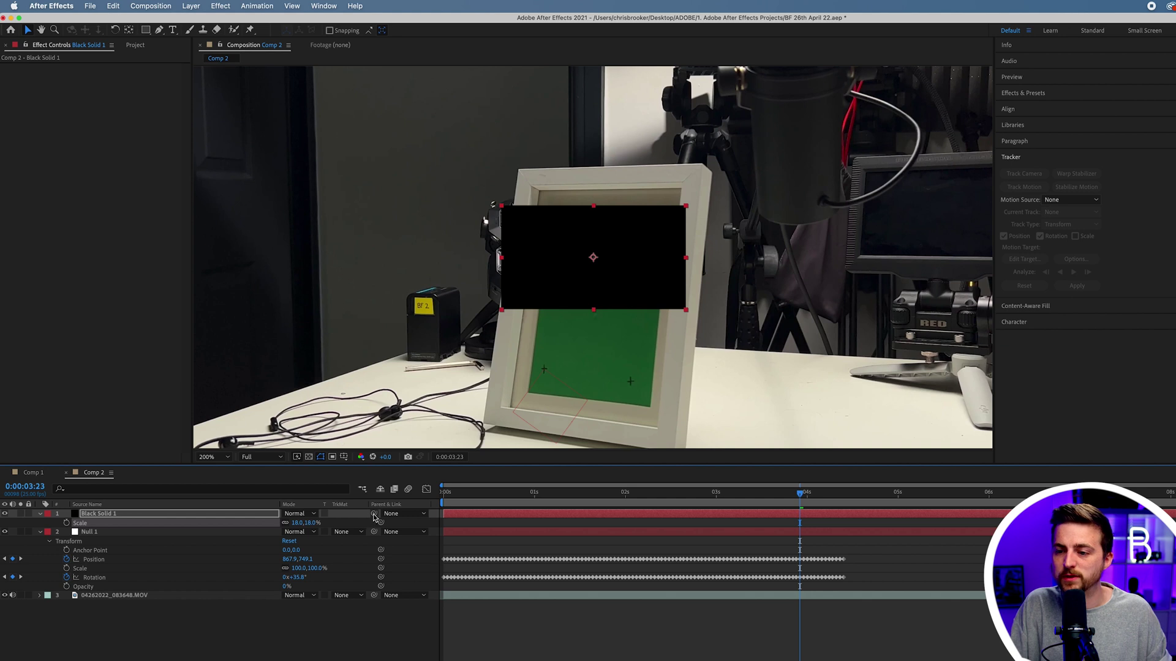
left_click_drag(376, 516, 188, 532)
left_click_drag(695, 495, 477, 495)
- Preview the tracked solid, then delete Black Solid 1
key("space")
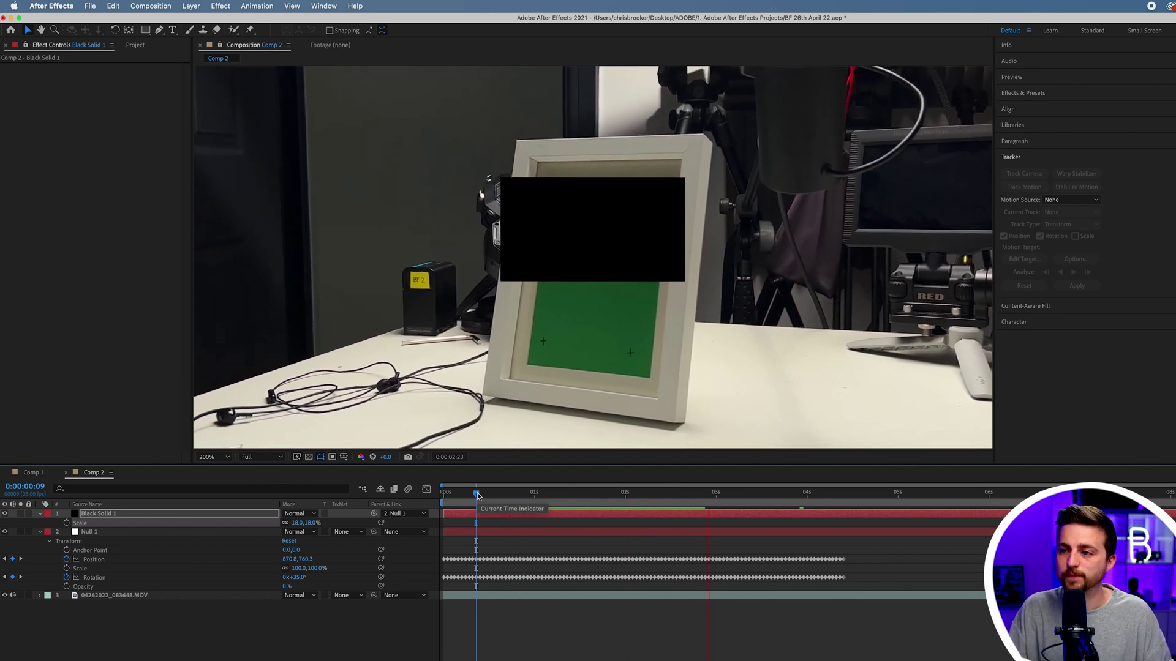
key("space")
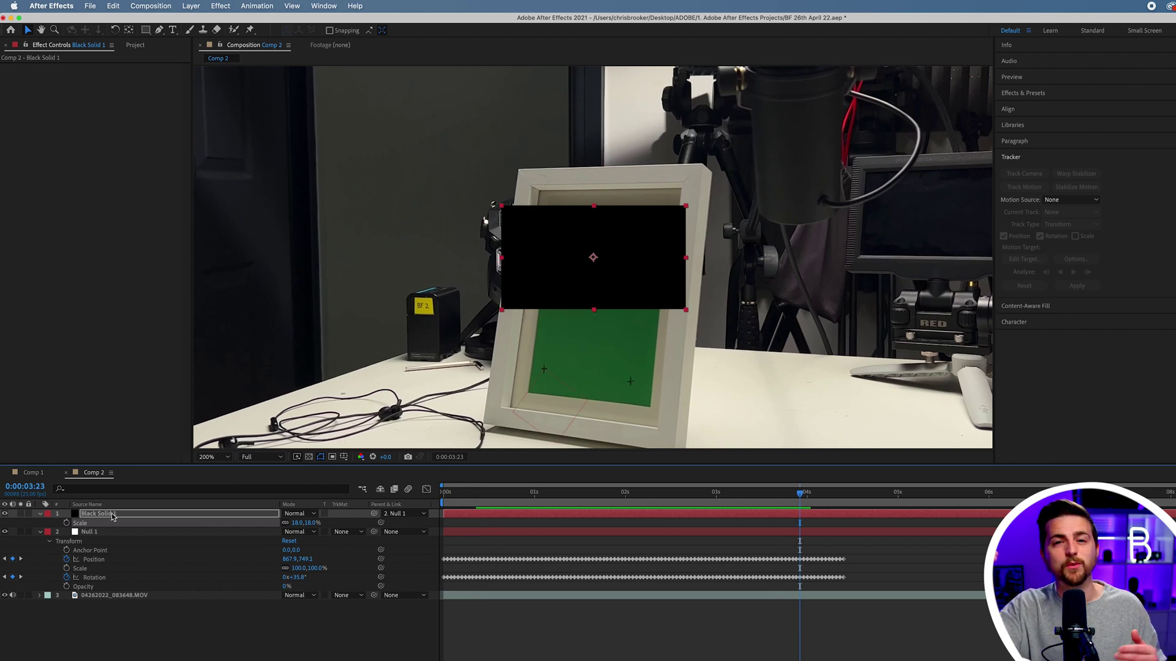
left_click(112, 516)
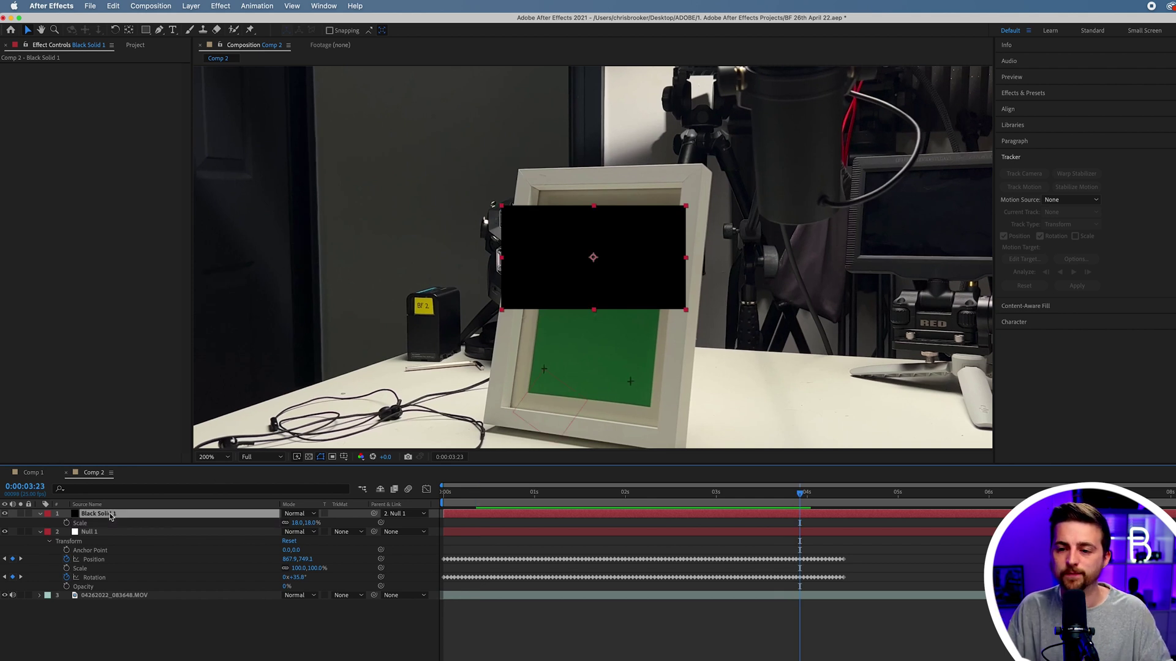
key("Delete")
- Apply the Keylight (1.2) effect to the photo-frame footage layer
left_click(123, 581)
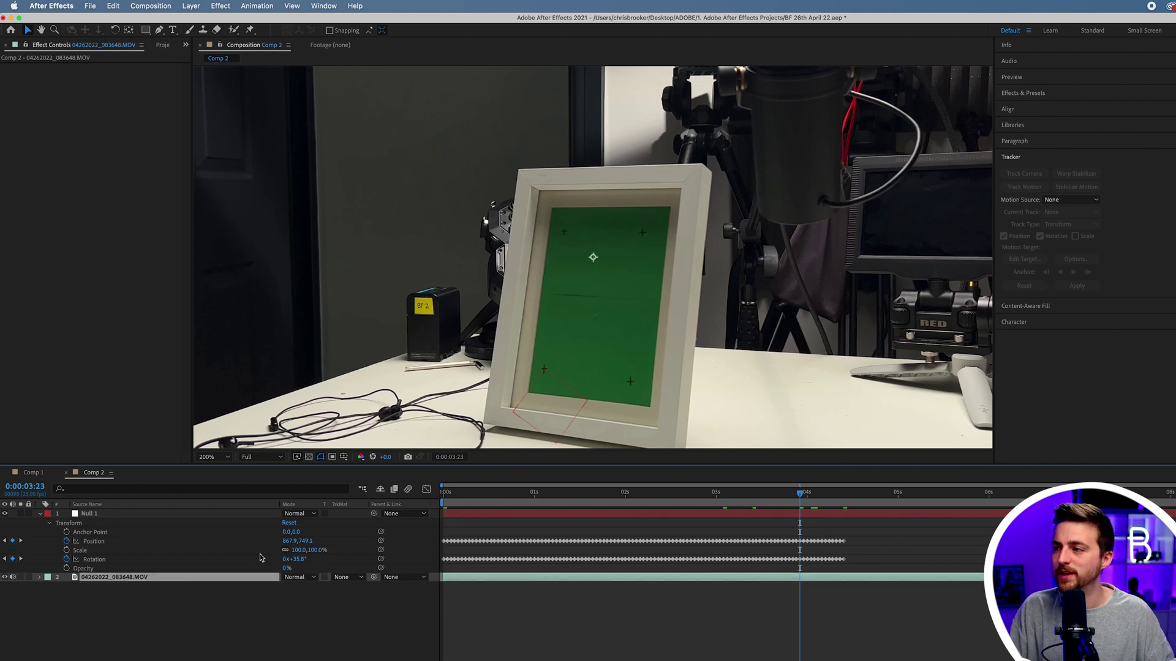
left_click(1024, 93)
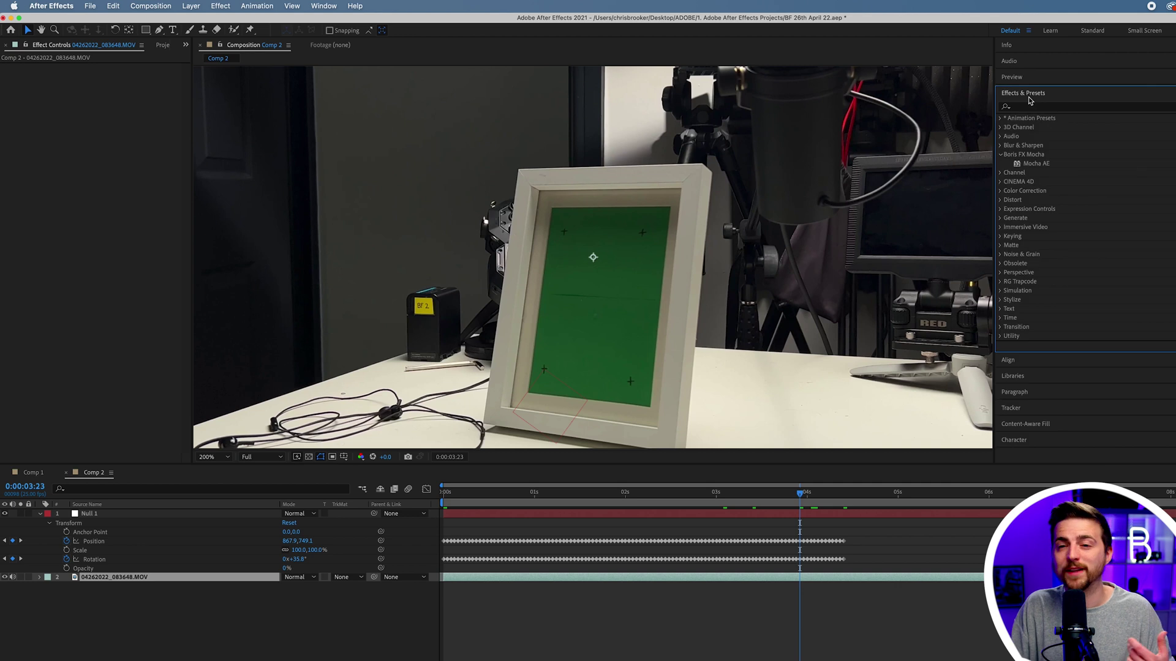
left_click(1033, 107)
type("keylig")
left_click(1043, 156)
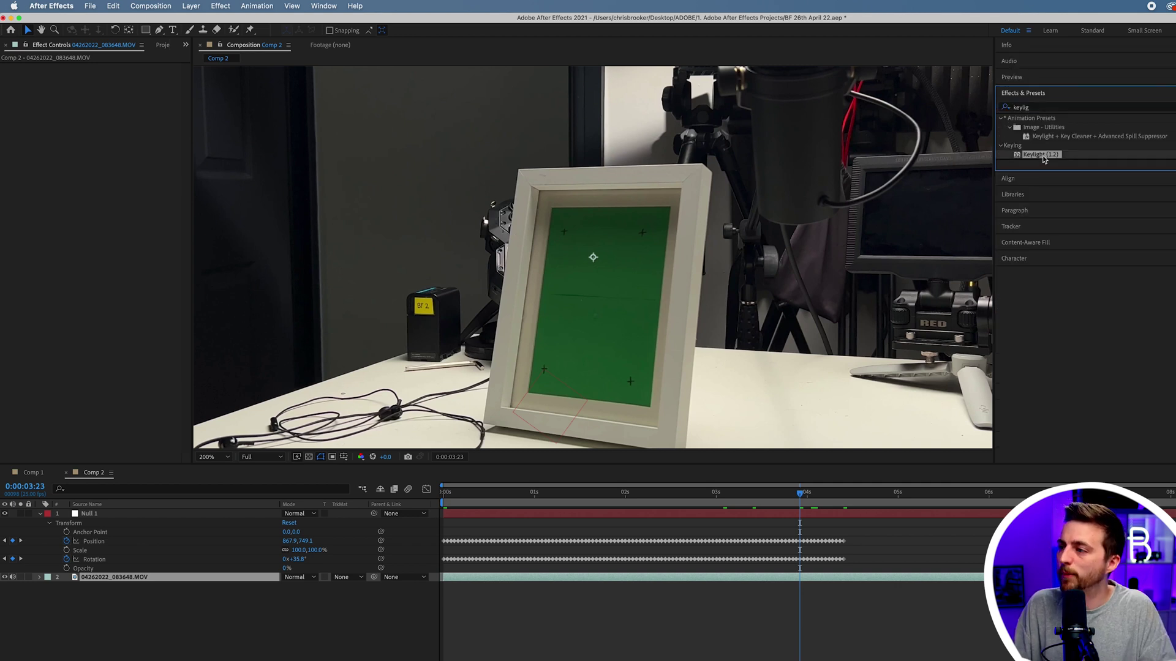
left_click_drag(1039, 157, 582, 584)
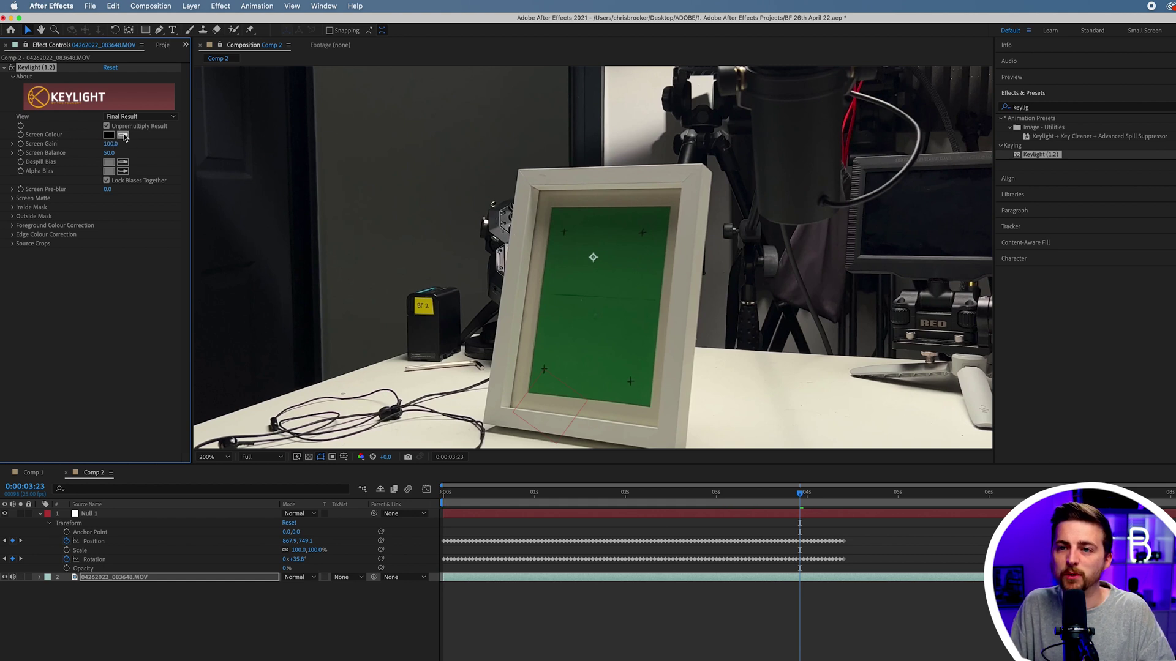
- Sample the green screen as Keylight's screen colour and set View to Status
left_click(123, 134)
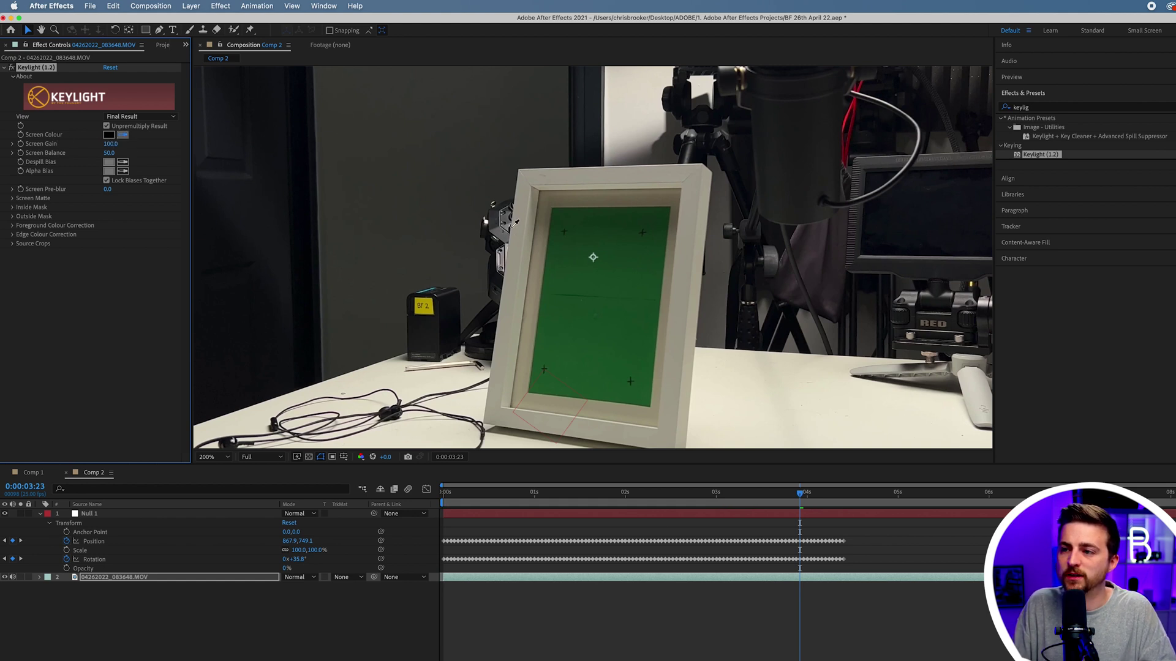
left_click(621, 314)
left_click(159, 117)
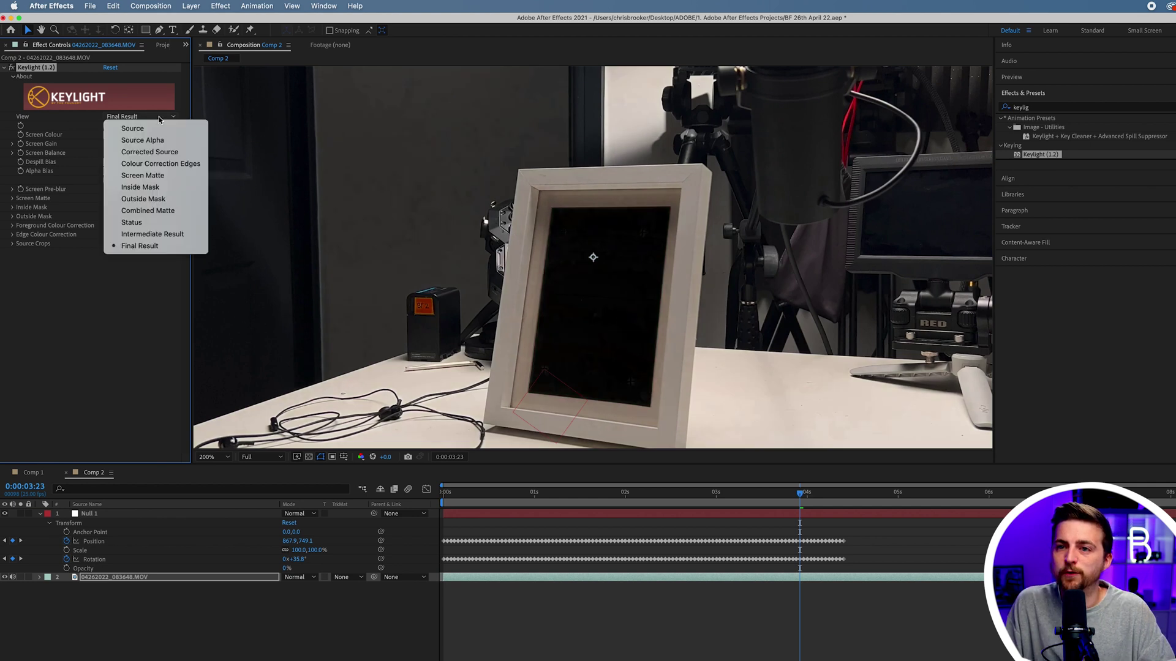
left_click(141, 222)
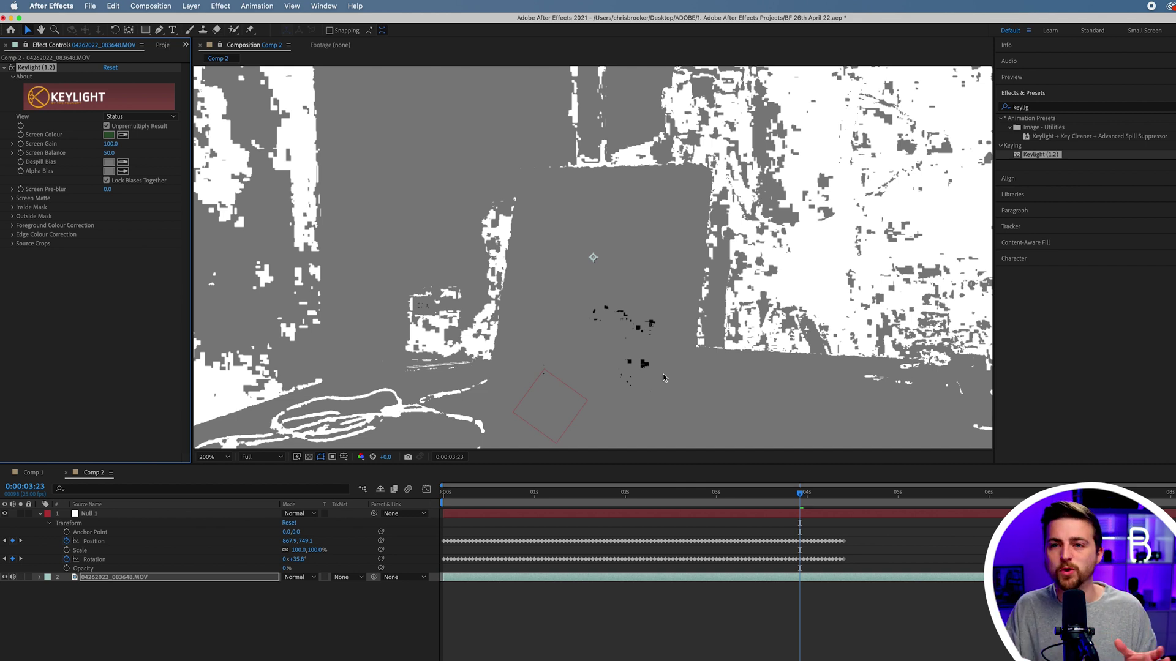
- Set Screen Gain to 143 and Screen Balance to 96, then adjust Screen Matte Clip Black
left_click_drag(114, 146, 138, 145)
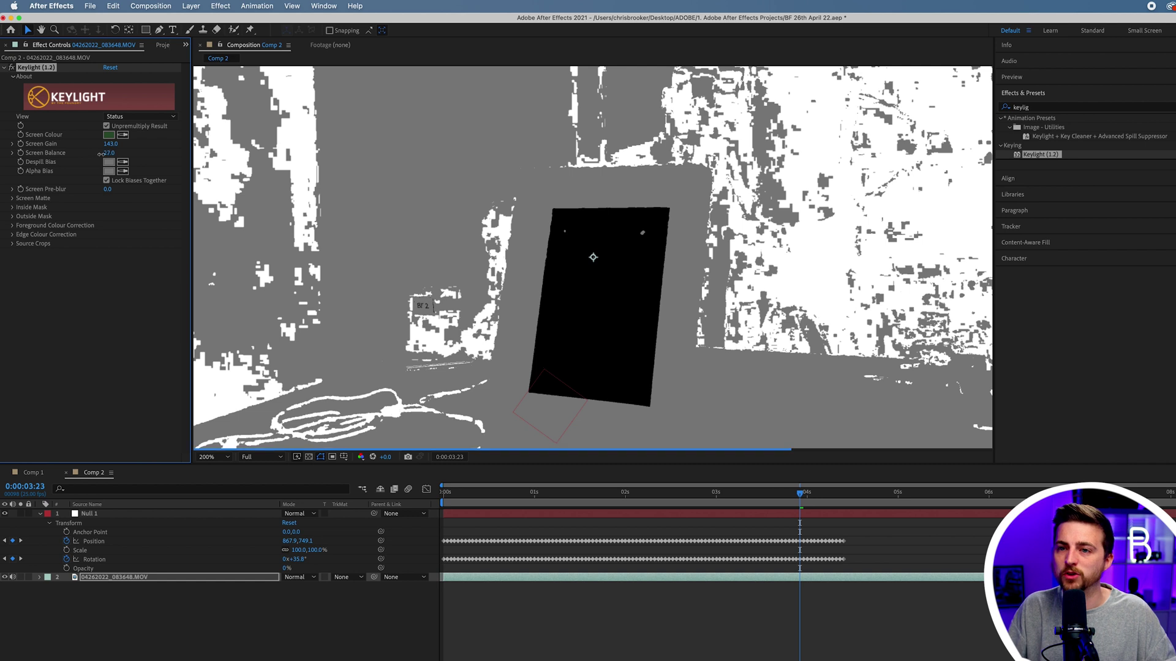
left_click_drag(101, 154, 155, 153)
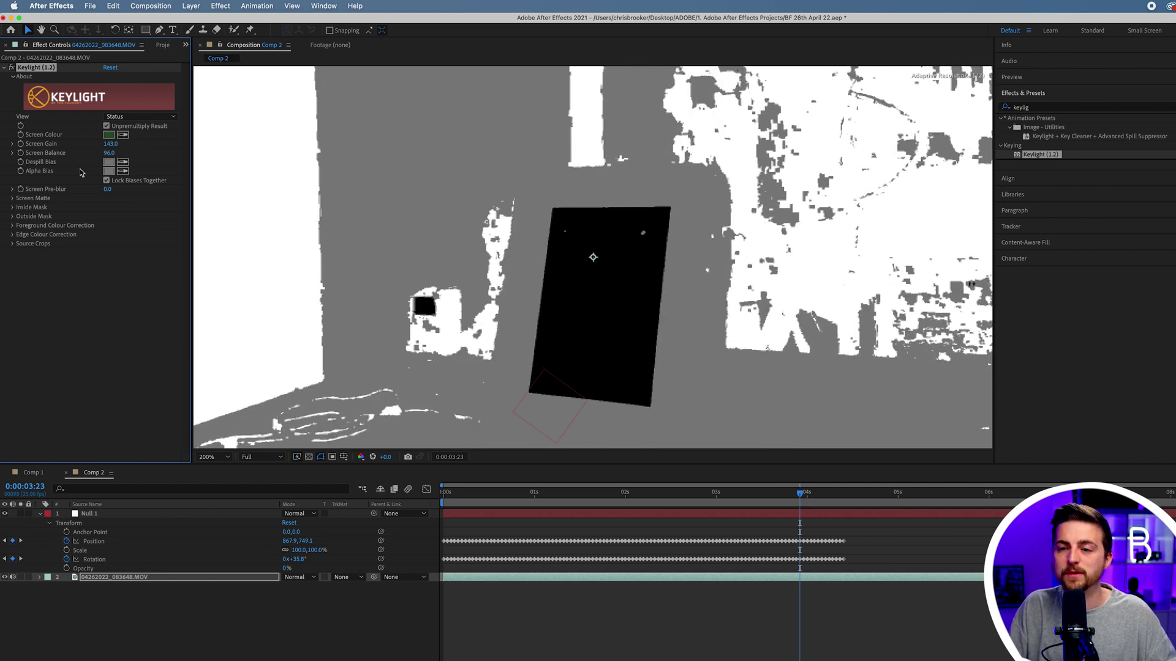
left_click(13, 199)
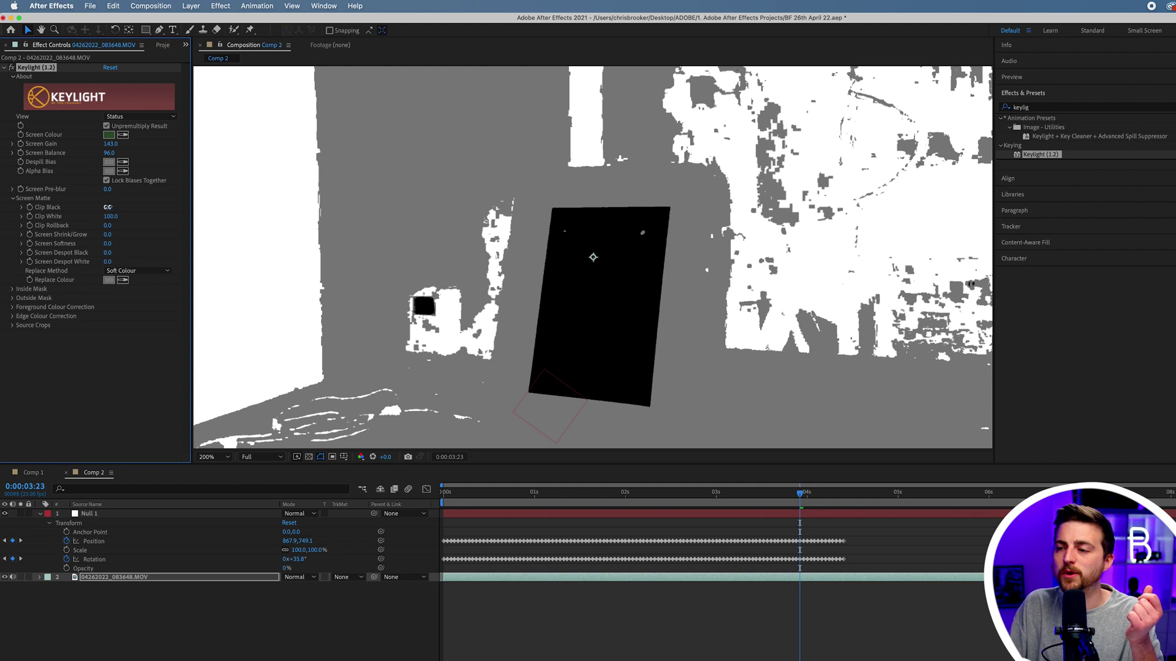
left_click_drag(122, 207, 112, 207)
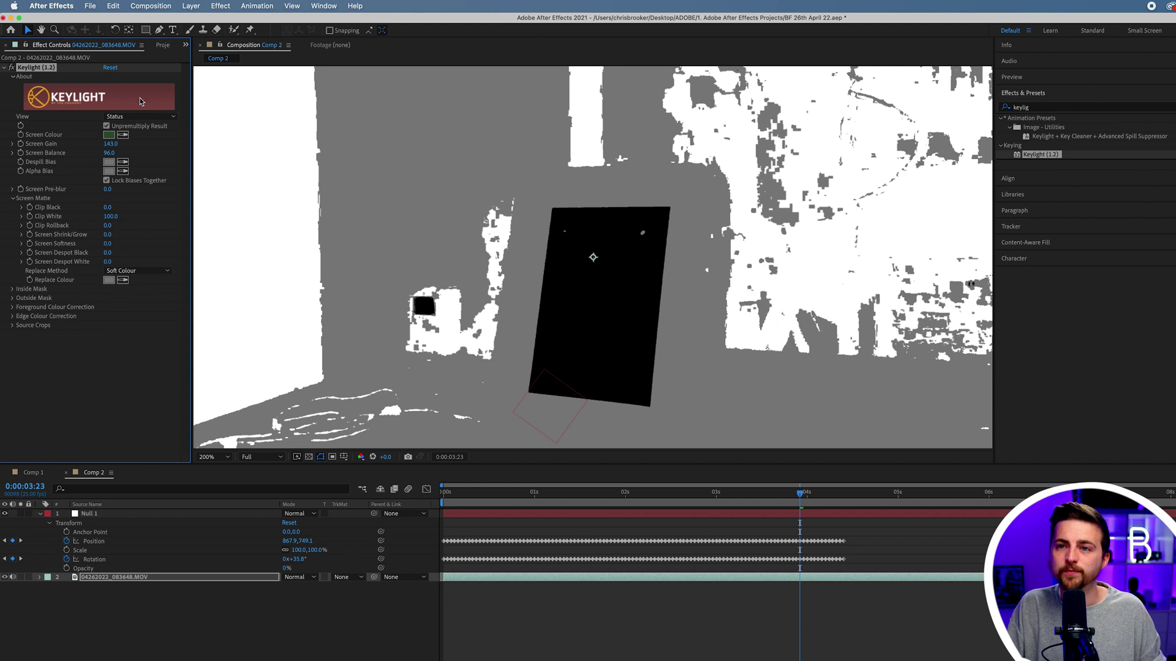
left_click(140, 116)
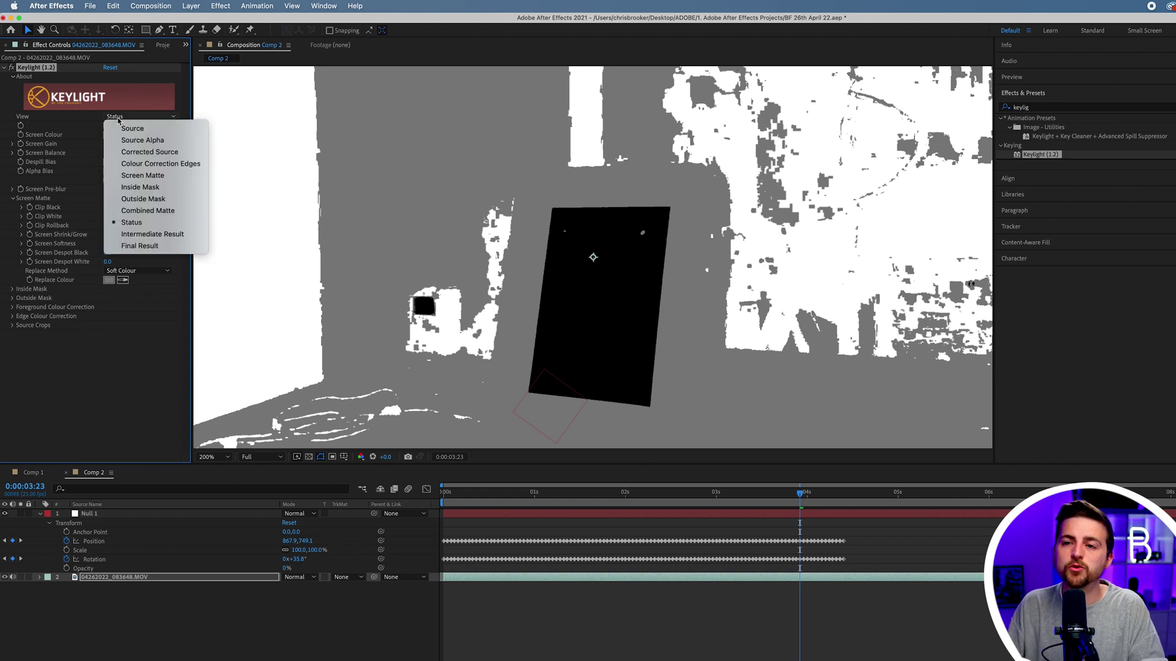
- Set Keylight View to Final Result, toggle the transparency grid, and set Screen Gain 150, Balance 0
left_click(143, 246)
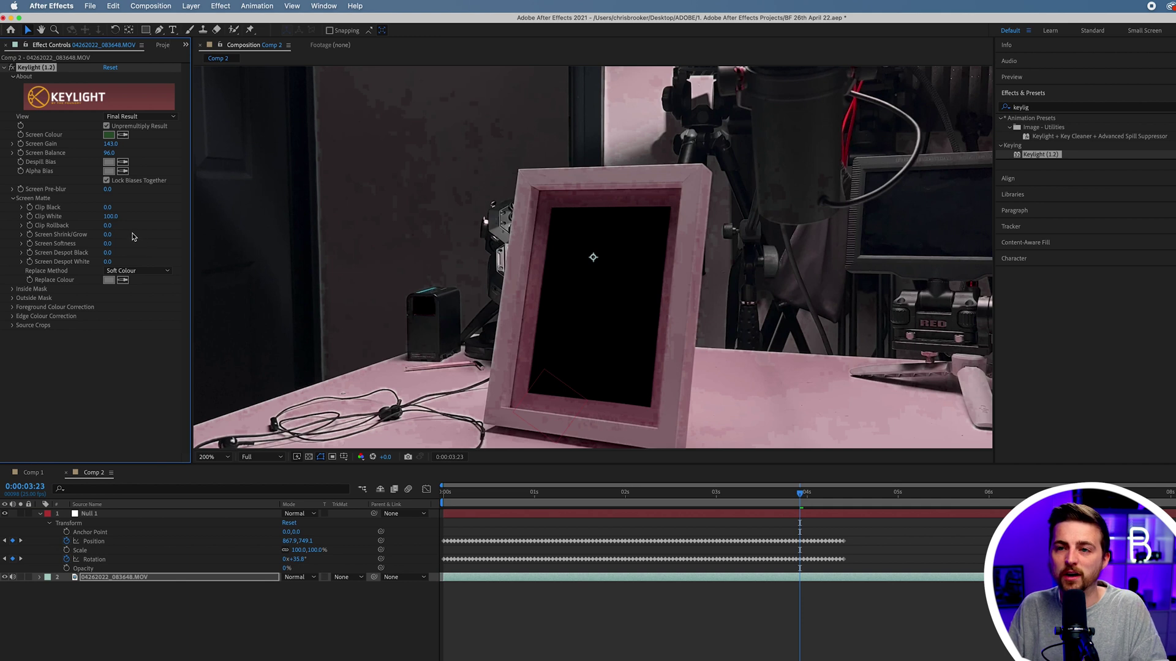
left_click_drag(112, 154, 62, 153)
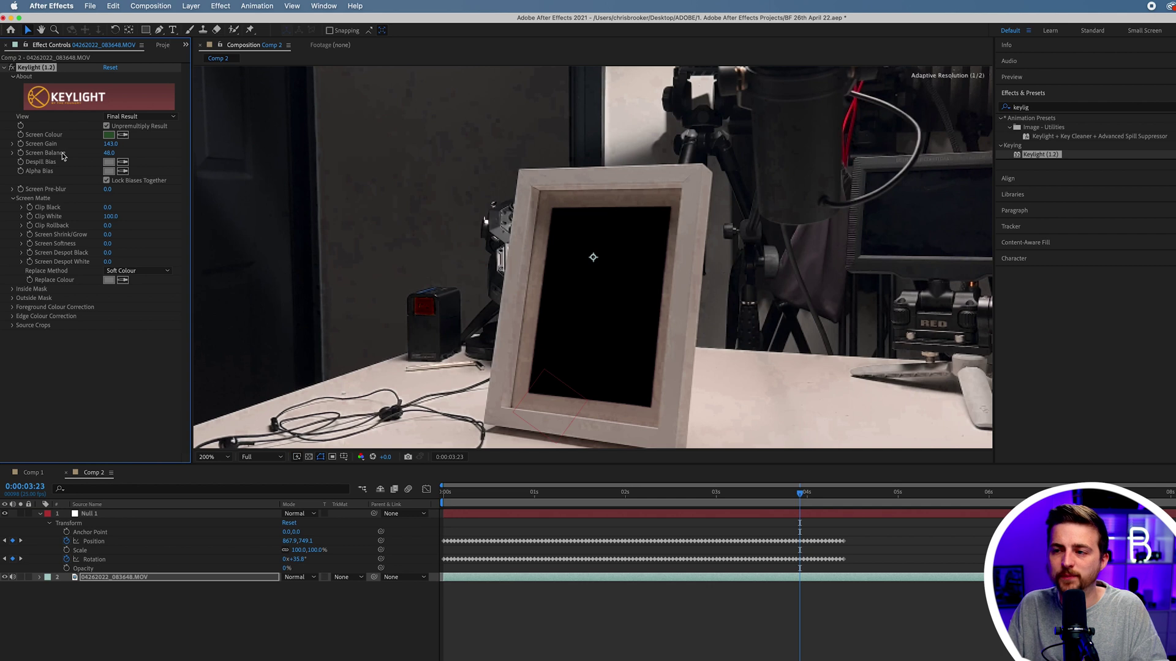
left_click(309, 457)
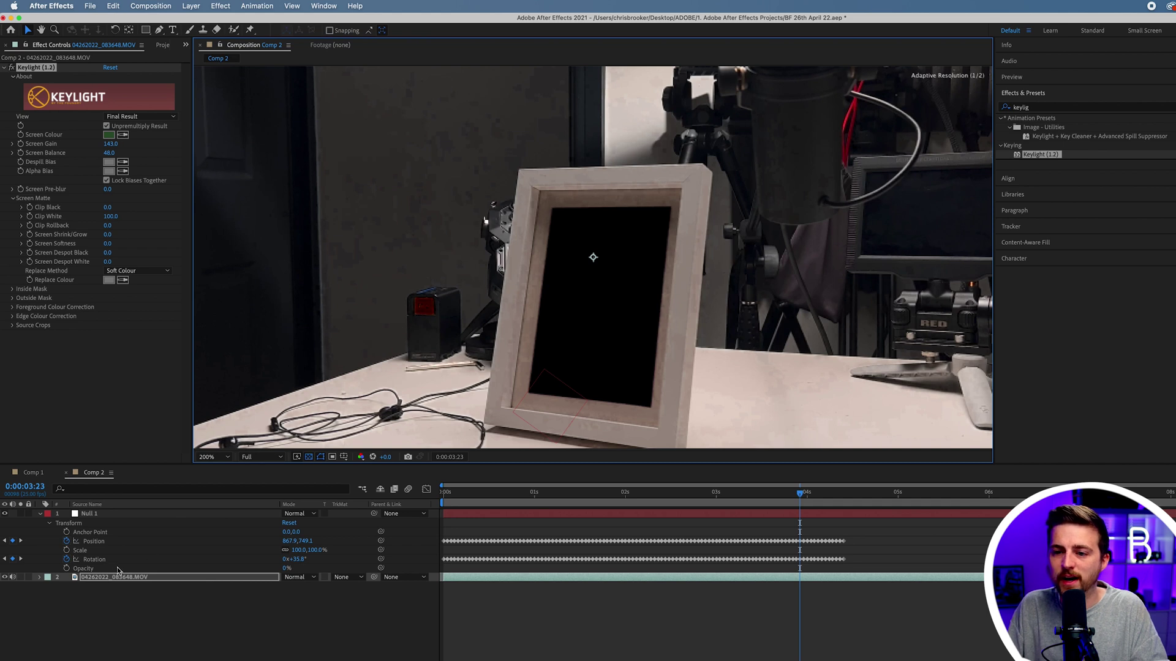
left_click(309, 457)
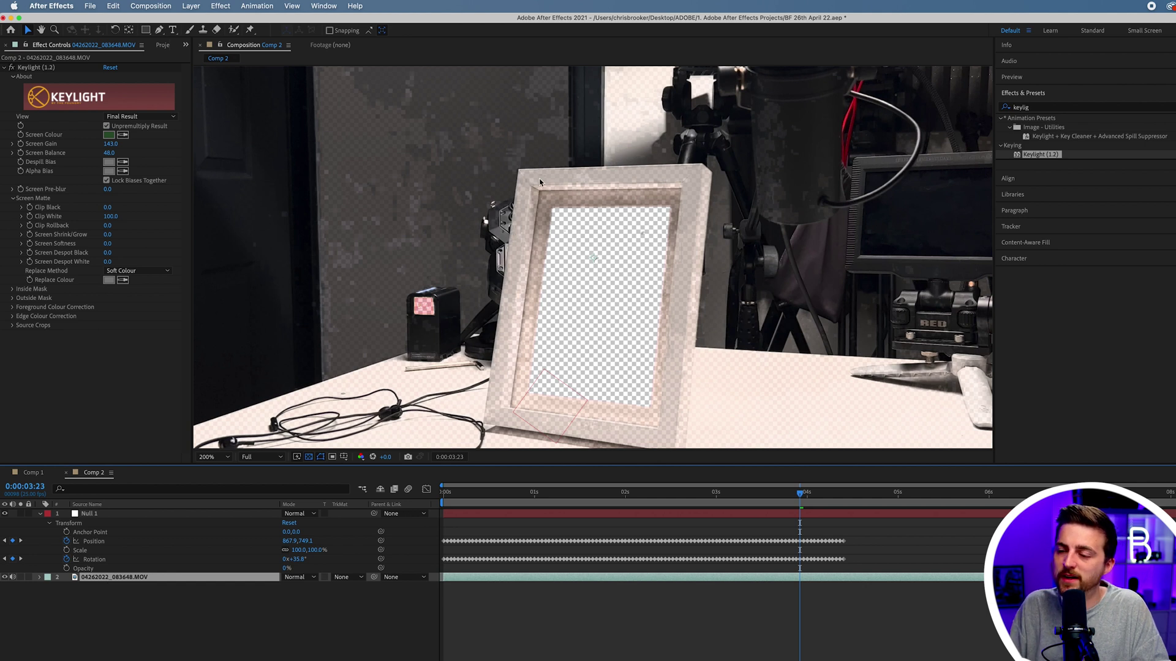
left_click_drag(110, 143, 113, 144)
left_click_drag(108, 152, 59, 157)
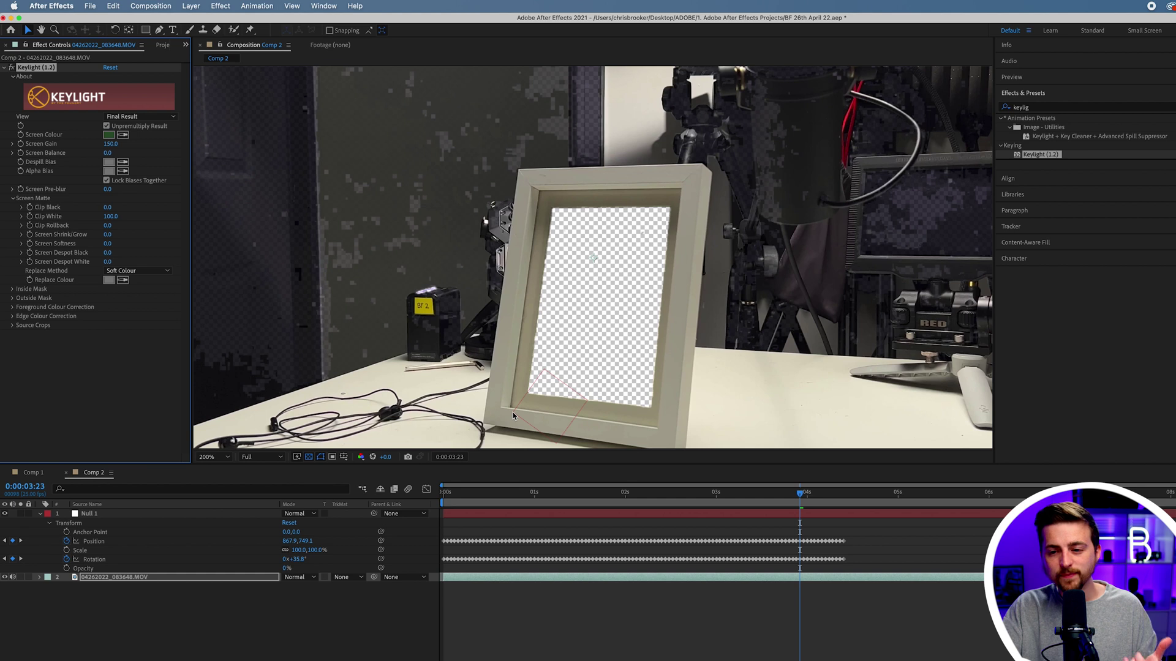
- Draw a closed four-point Pen mask around the photo frame's corners on the footage layer
left_click(135, 579)
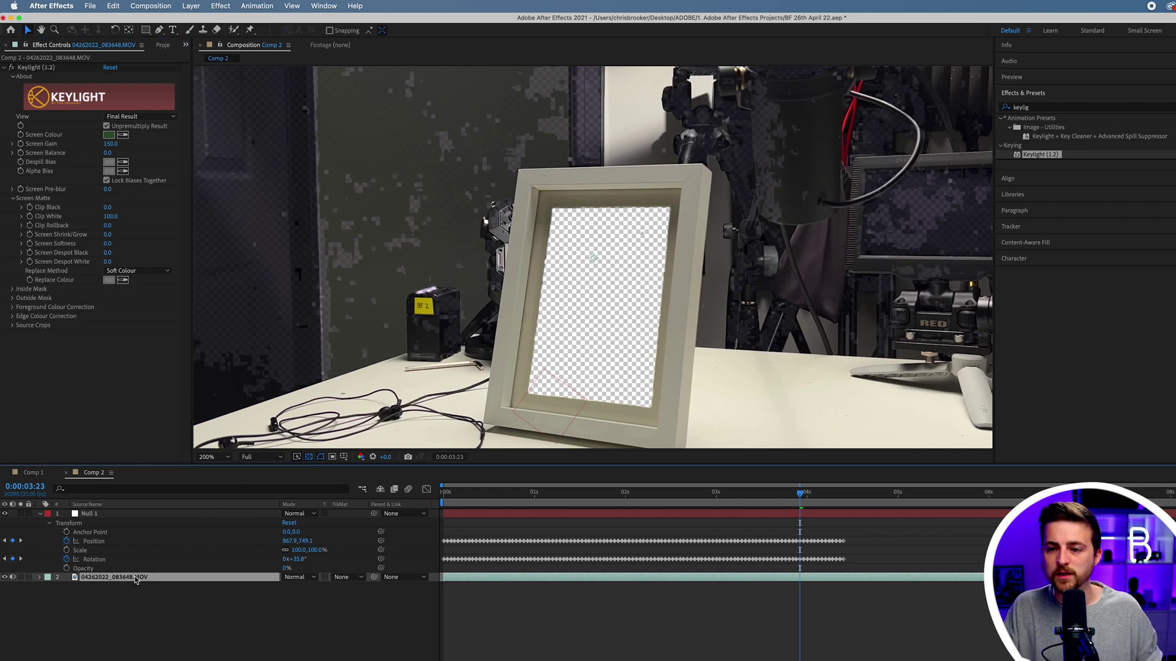
left_click(159, 30)
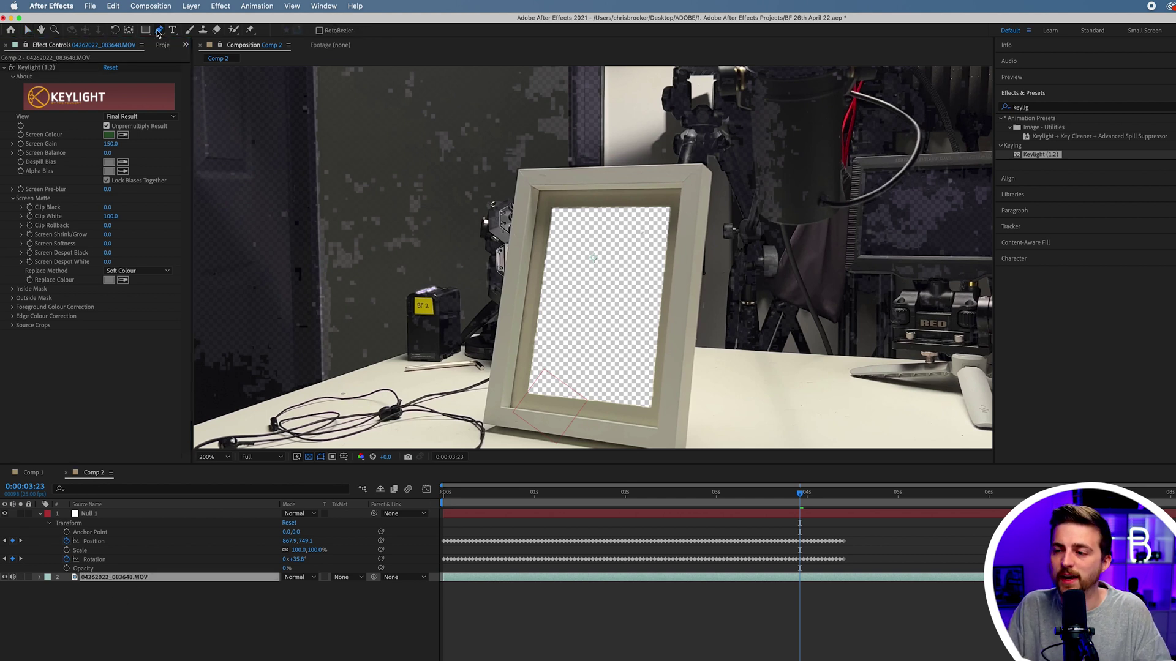
left_click(526, 181)
left_click(697, 177)
left_click(663, 436)
left_click(501, 412)
left_click(525, 182)
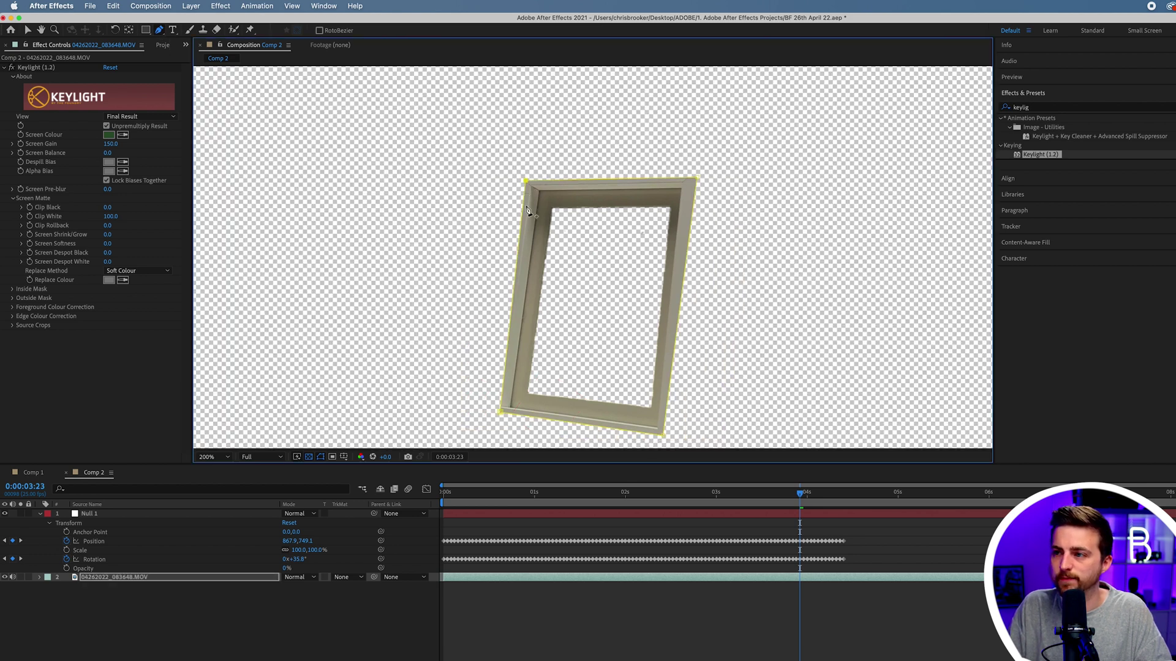
- Set Mask 1's mode to None
left_click(40, 578)
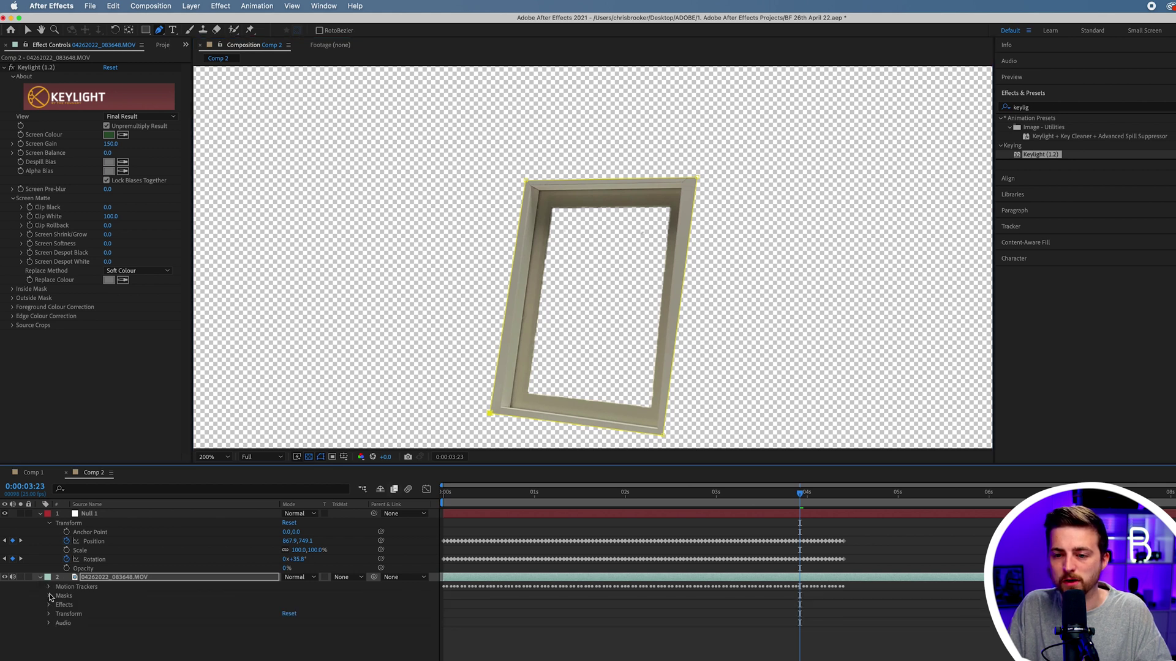
left_click(48, 596)
left_click(59, 605)
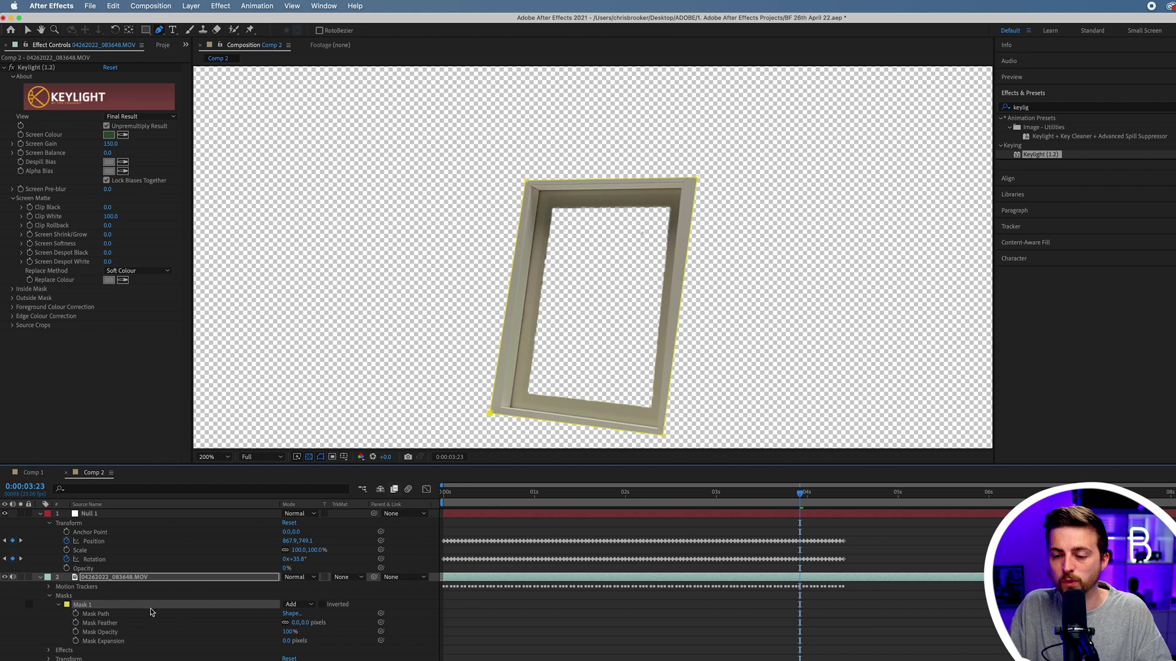
left_click(295, 605)
left_click(308, 616)
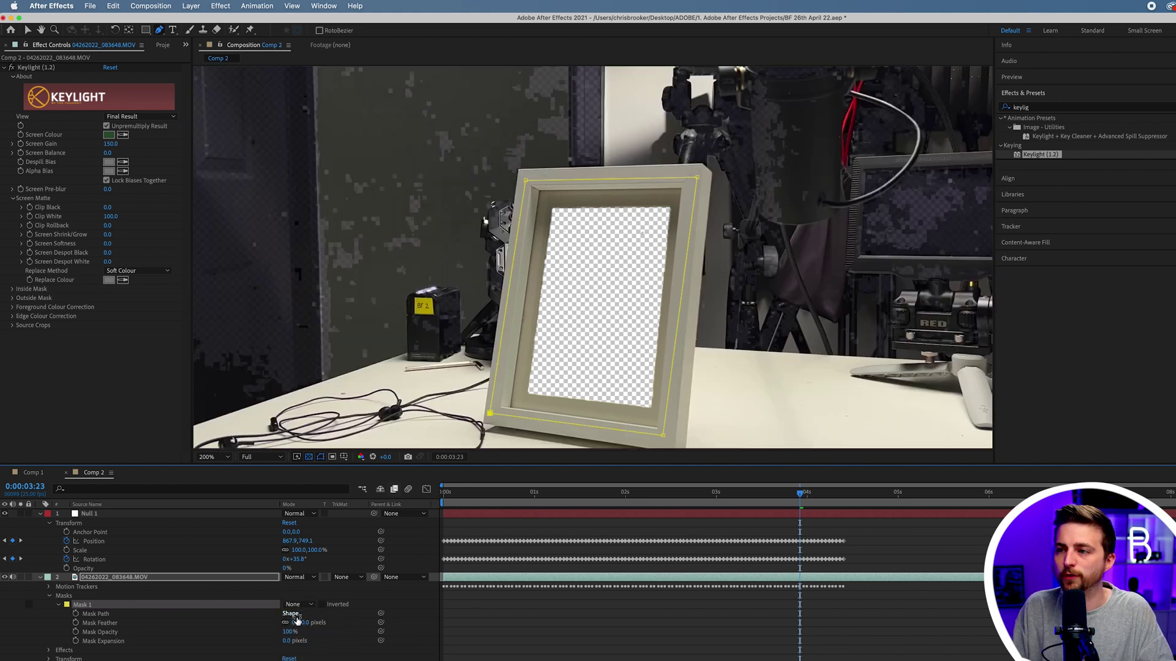
- Keyframe Mask 1's path and realign it on the frame at 3 s, 2 s and just under 1 s
left_click(76, 613)
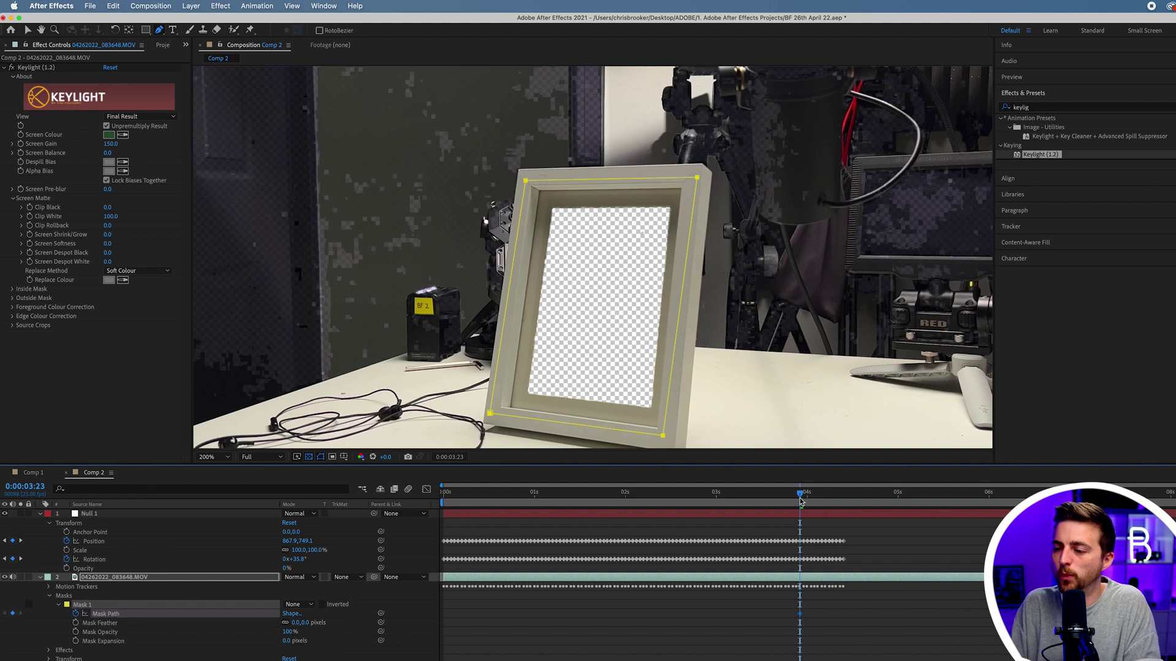
left_click_drag(800, 500, 716, 497)
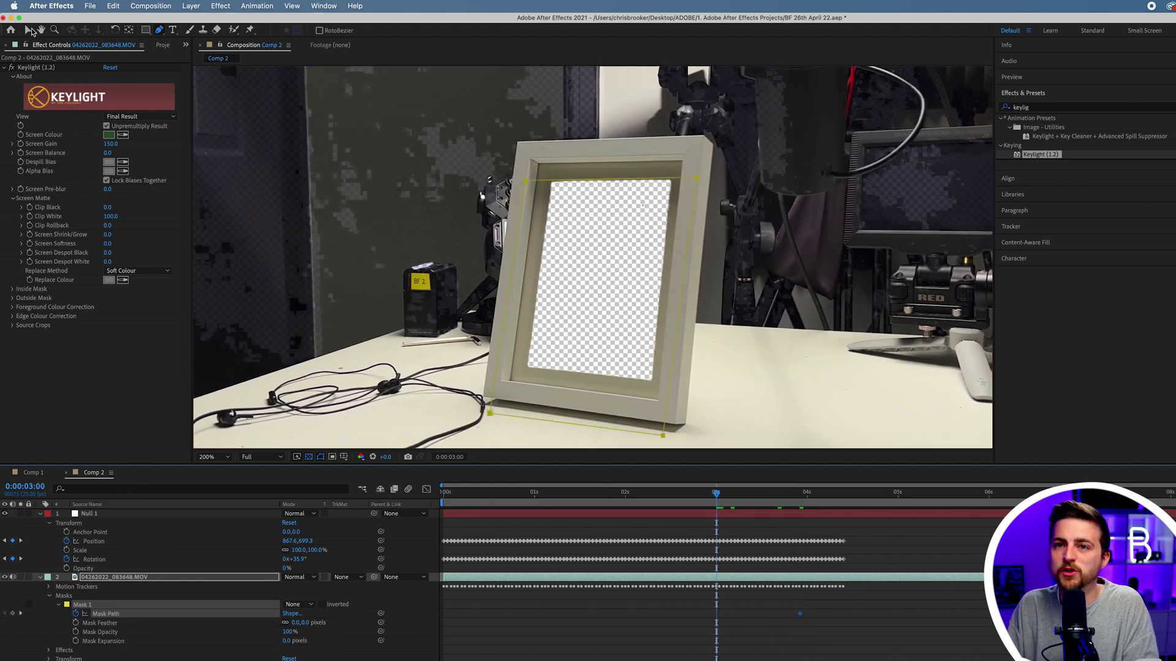
key("v")
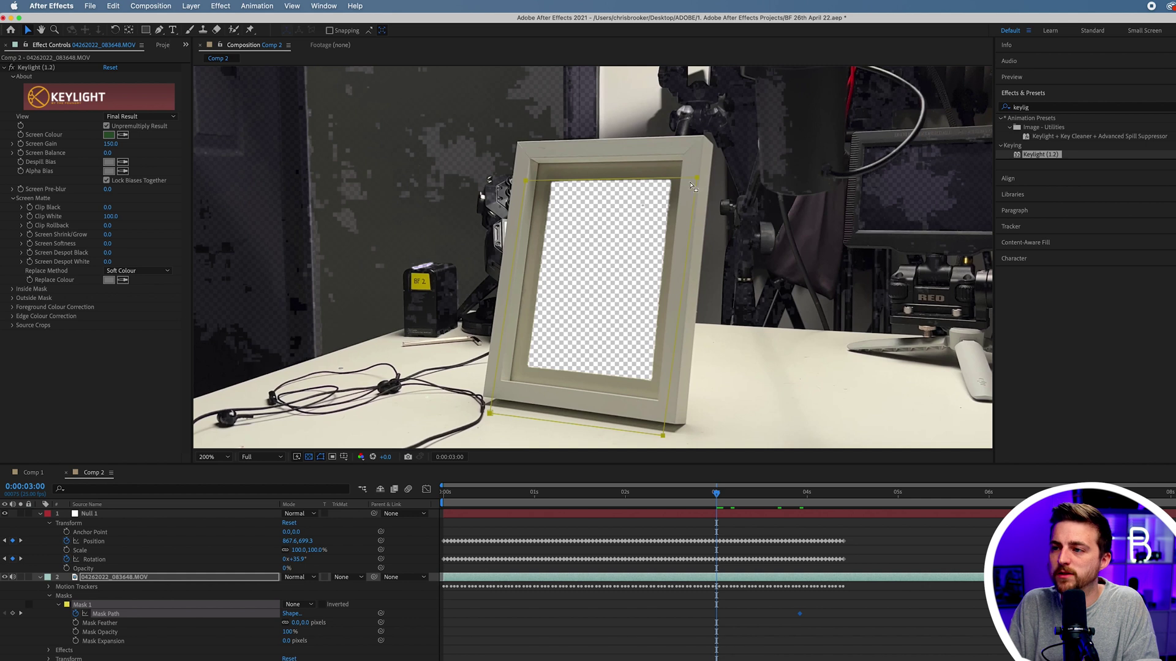
left_click_drag(697, 178, 700, 151)
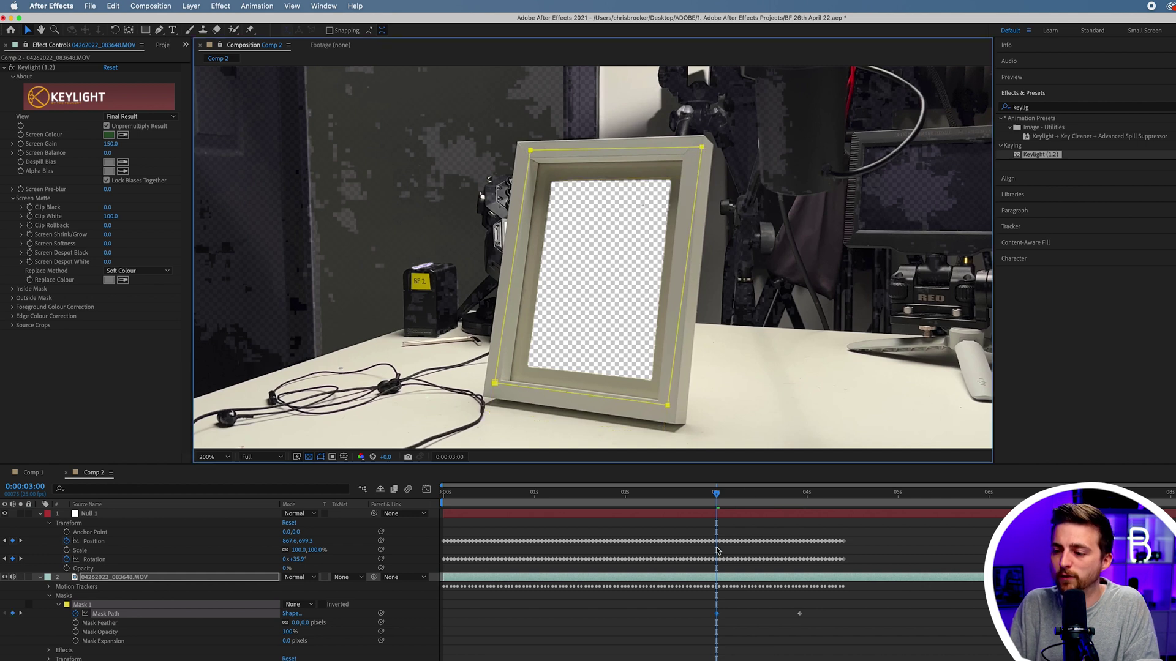
left_click(625, 495)
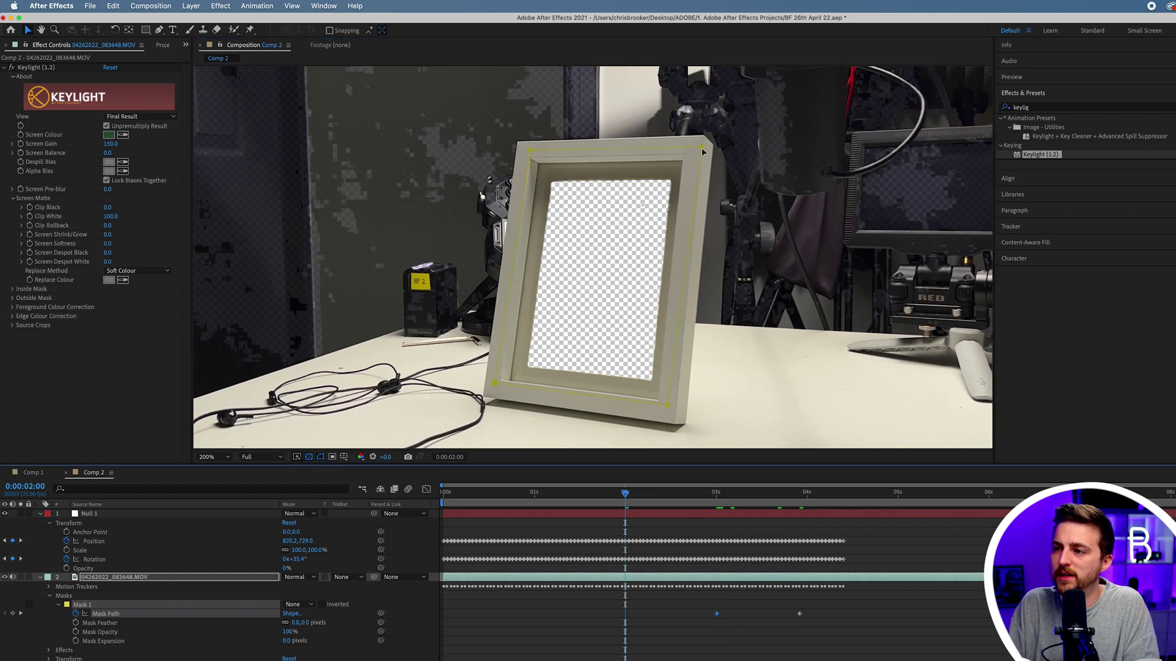
left_click_drag(703, 149, 669, 166)
left_click(530, 496)
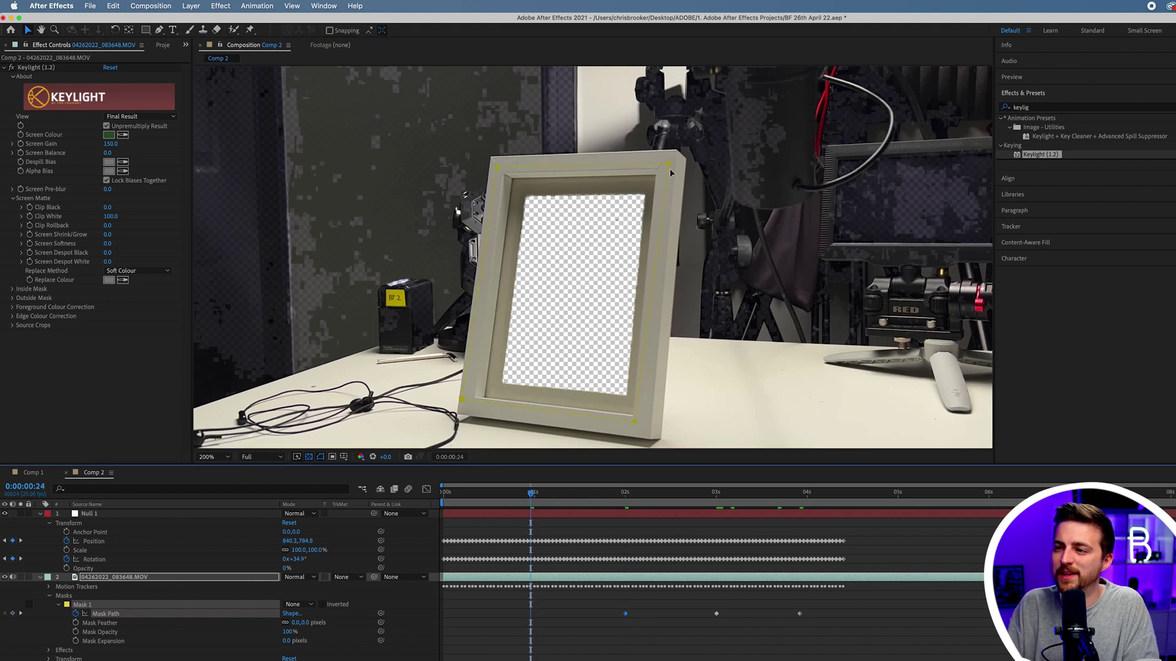
left_click_drag(670, 172, 678, 201)
- Fit the mask to the frame at the clip start and at 4:10, then scrub to check
left_click(464, 503)
key("Home")
left_click(702, 176)
left_click(846, 495)
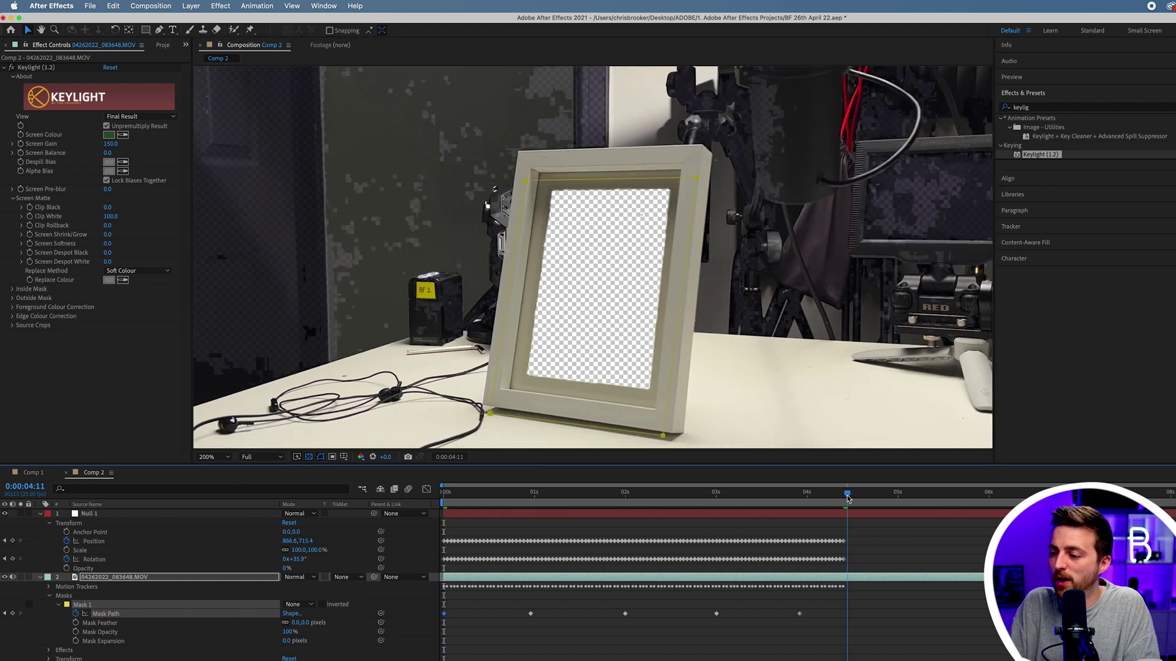
key("Page_Up")
left_click_drag(697, 178, 698, 158)
left_click_drag(810, 496, 481, 501)
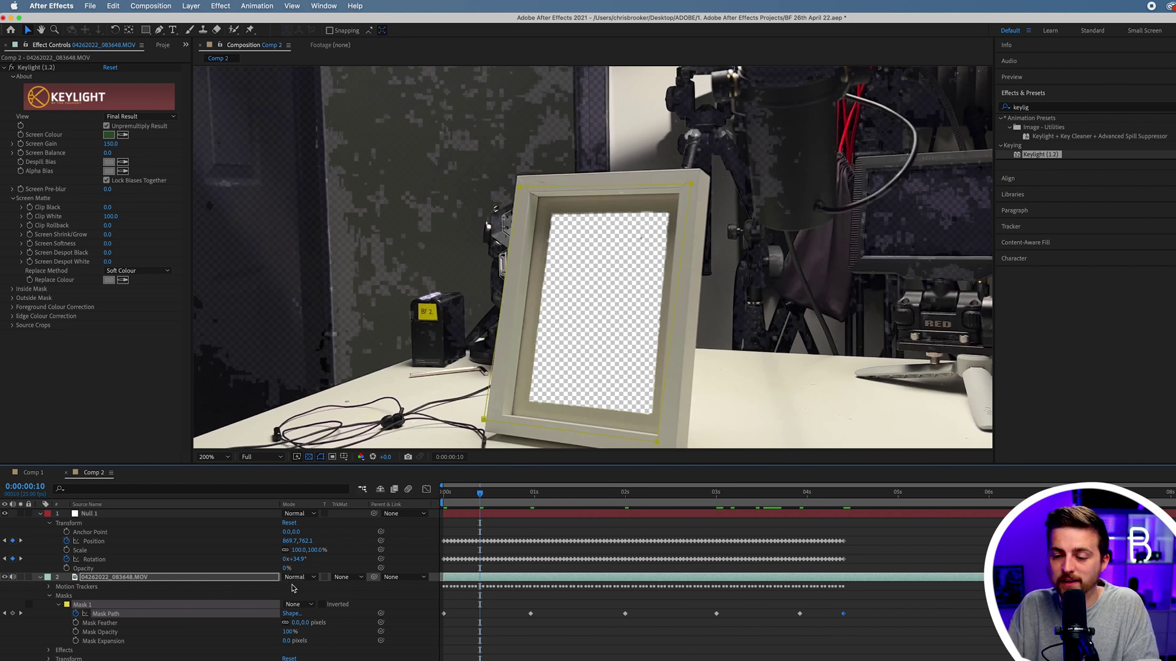
- Set Mask 1's mode to Add and duplicate the footage layer
left_click(297, 605)
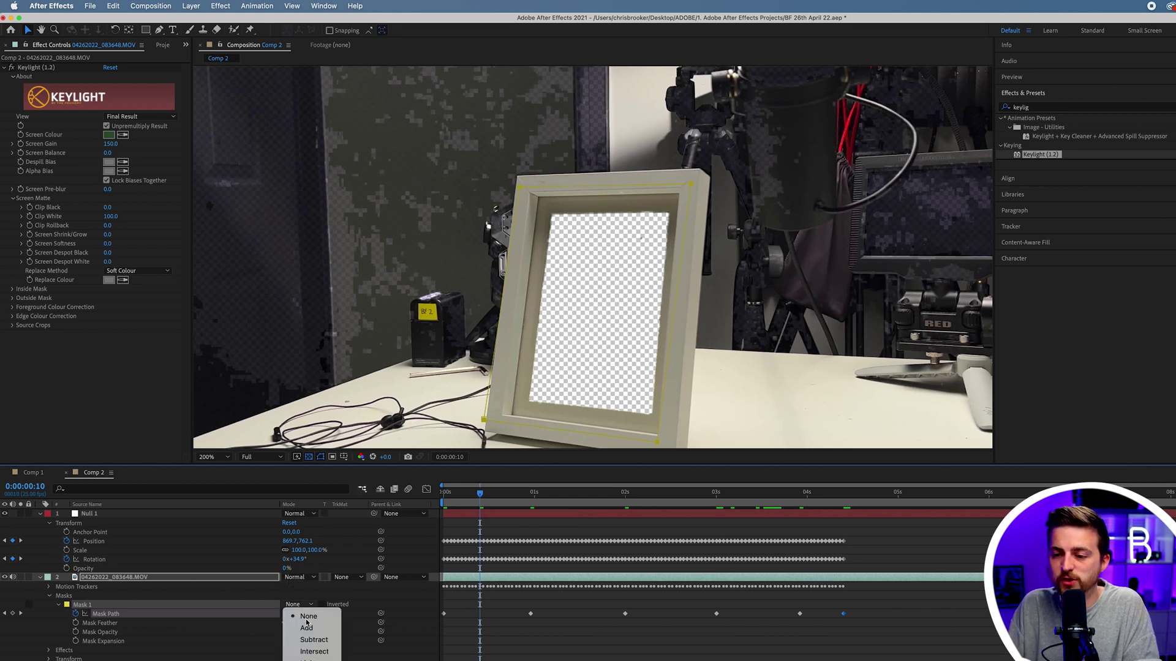
left_click(306, 630)
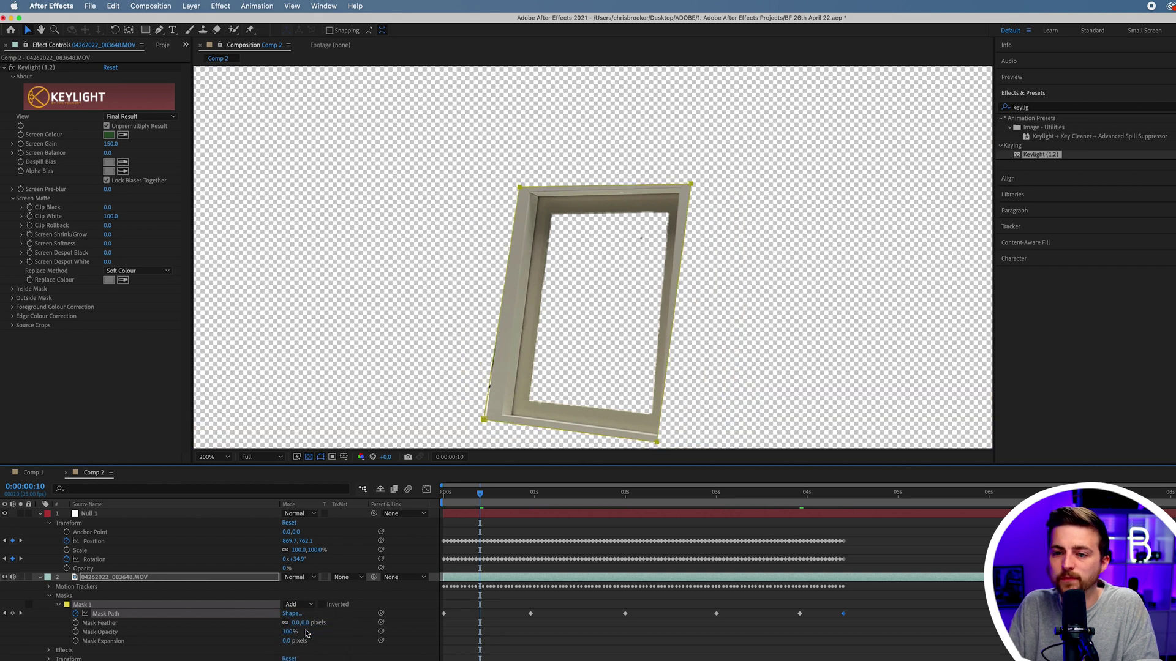
left_click(137, 578)
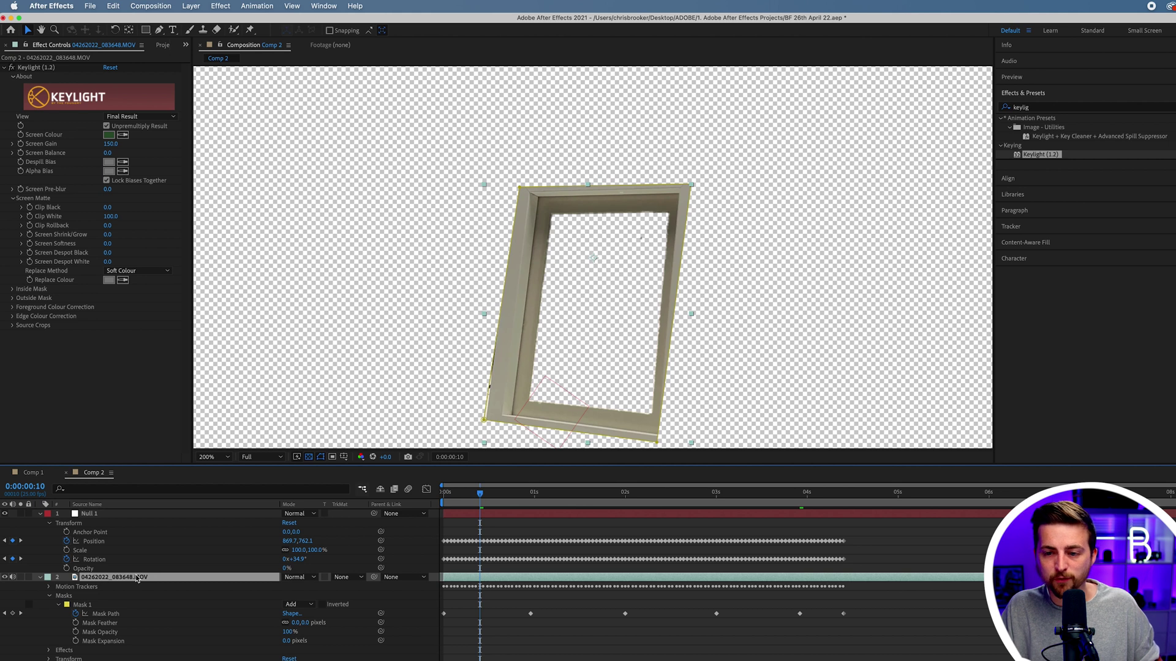
key("super+d")
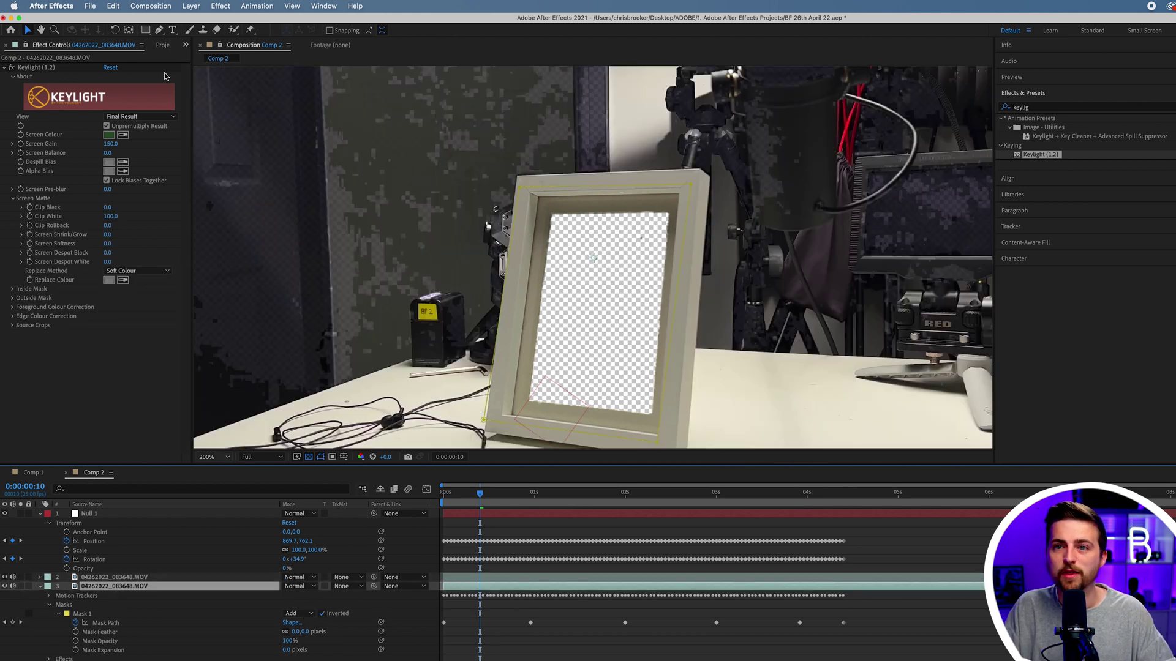
- Remove Keylight from the duplicate layer and set the viewer zoom to Fit
left_click(40, 69)
key("Delete")
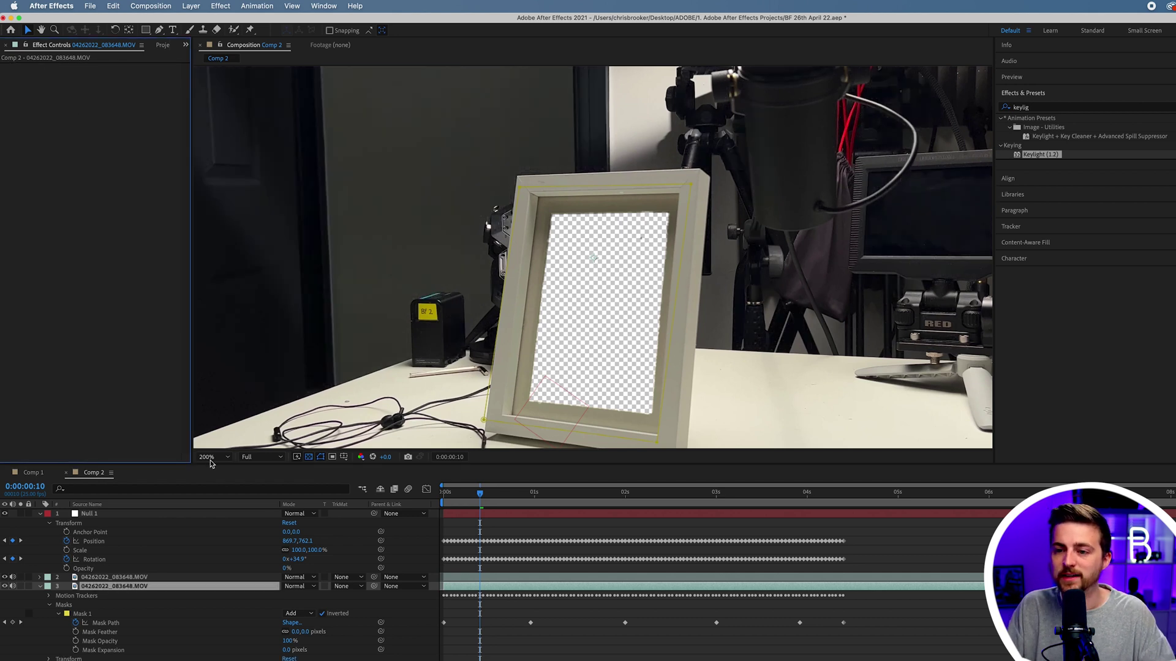
left_click(212, 462)
left_click(219, 482)
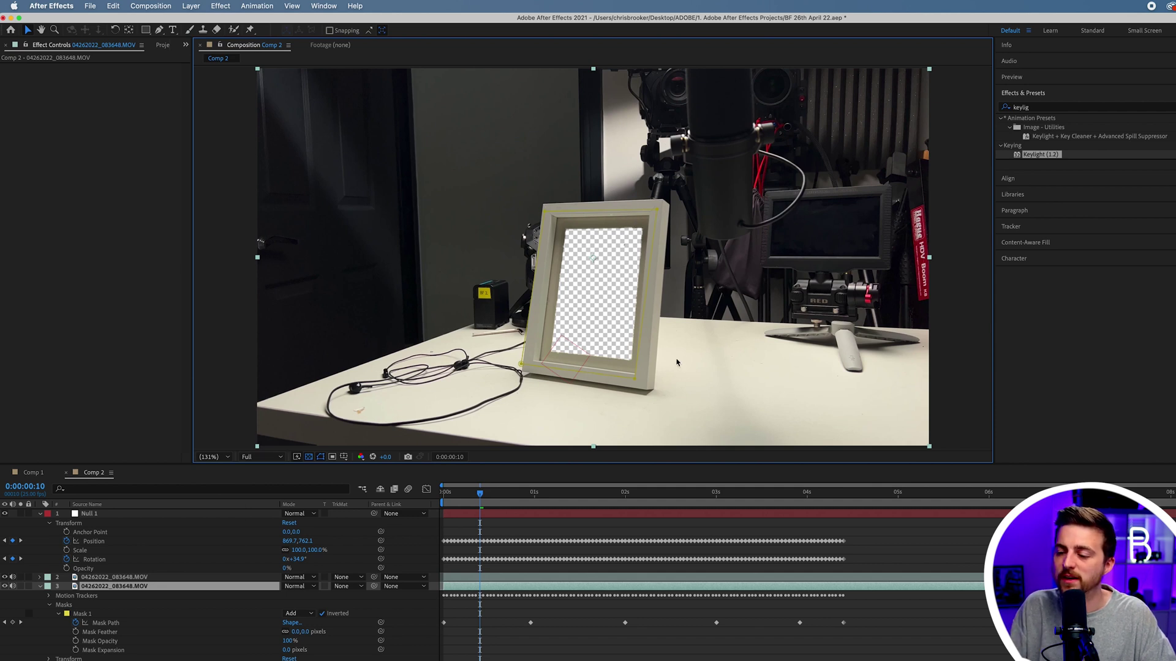
left_click_drag(472, 506, 752, 514)
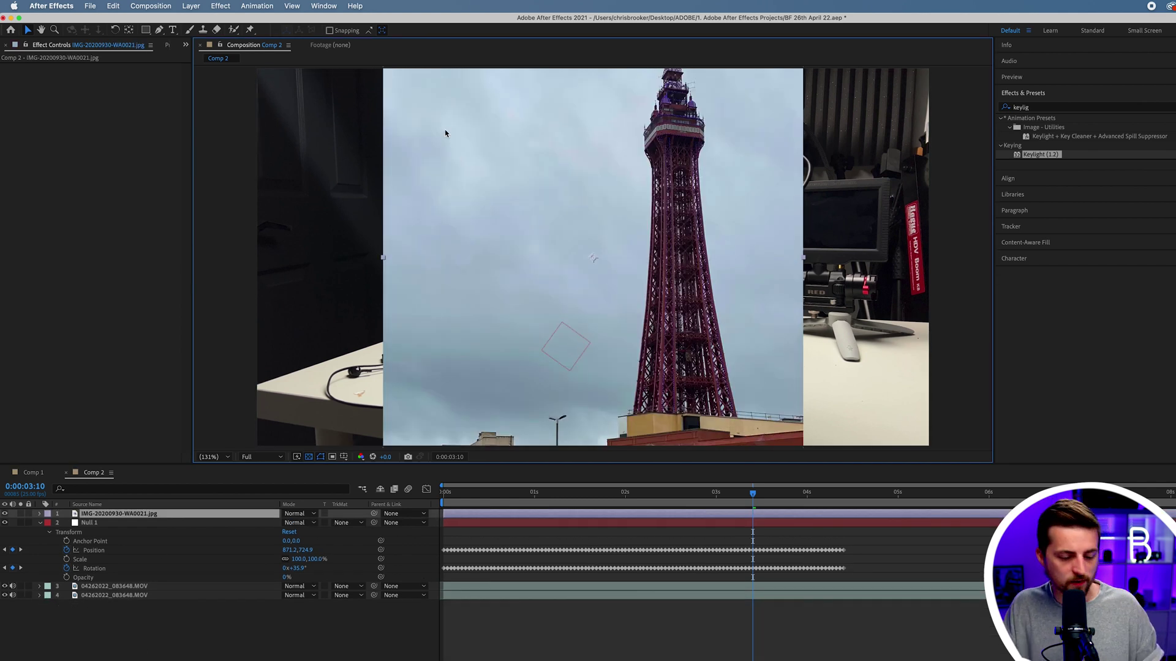
- Scale the Blackpool Tower photo layer down to 29%
key("s")
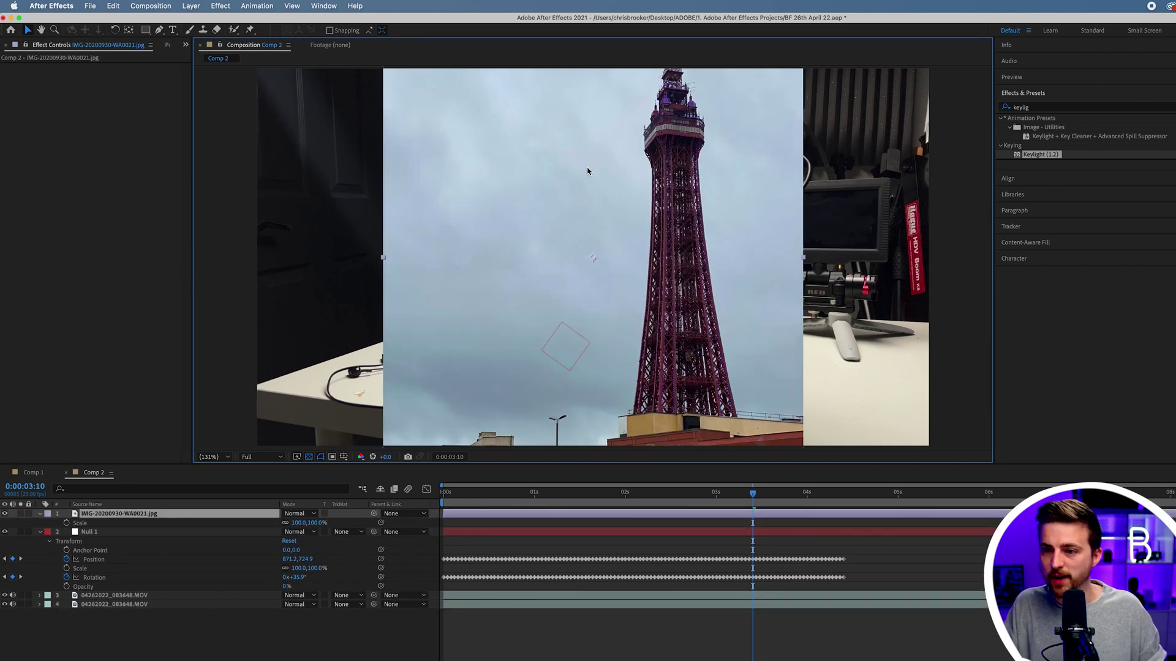
left_click_drag(275, 520, 245, 520)
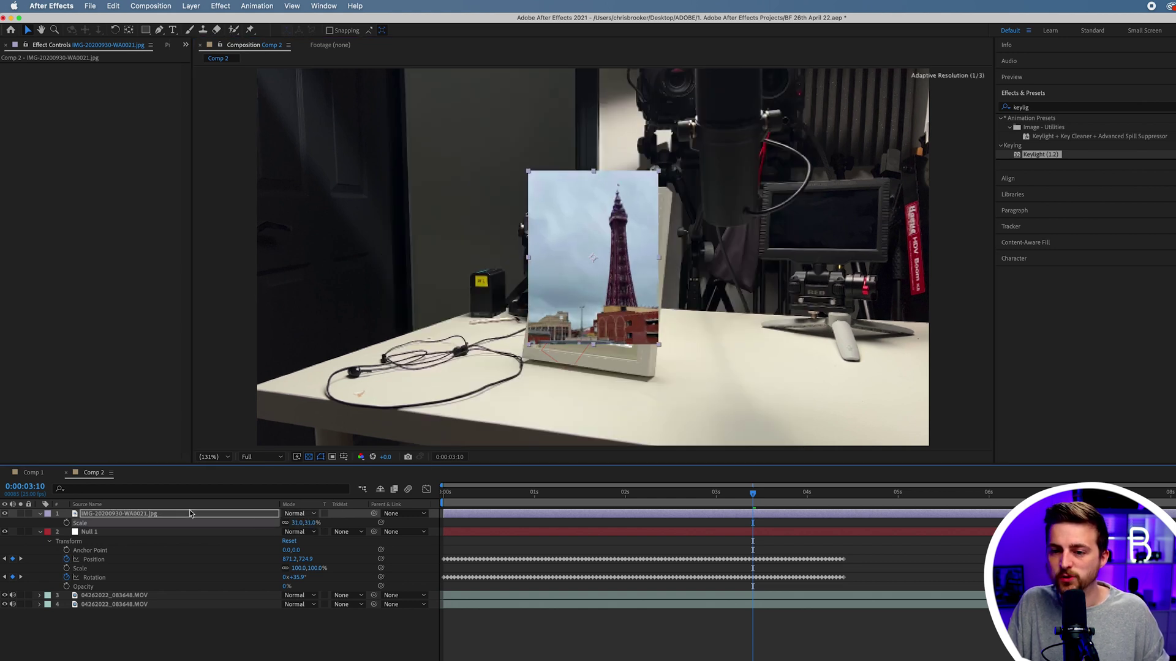
left_click(39, 515)
left_click(39, 514)
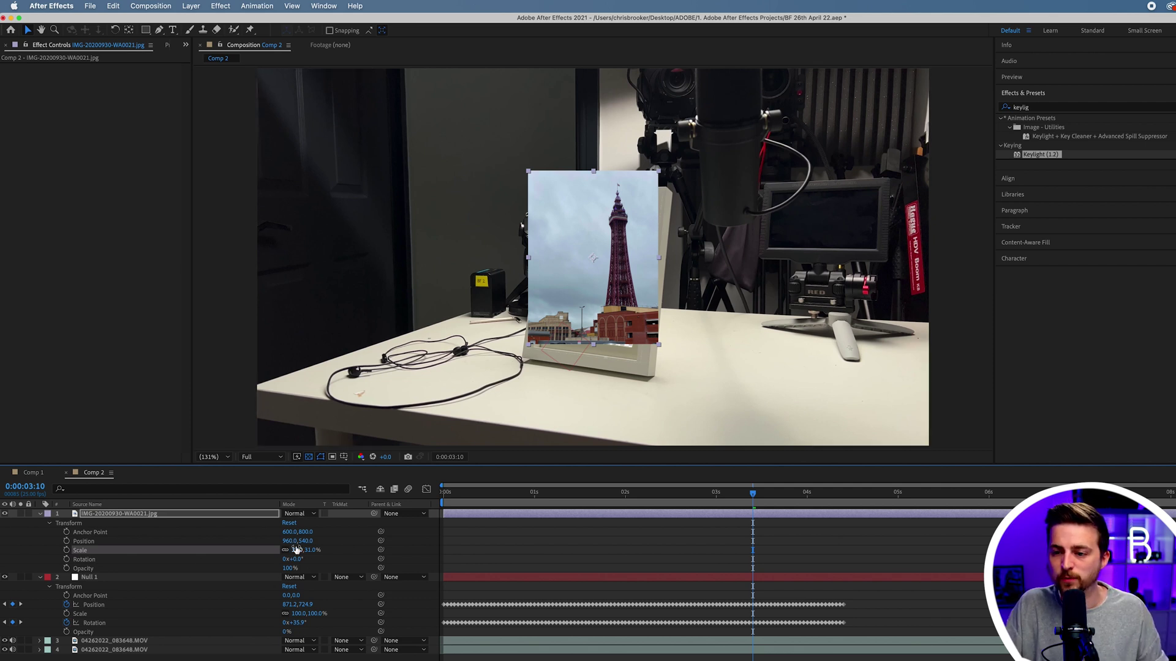
left_click_drag(302, 551, 298, 550)
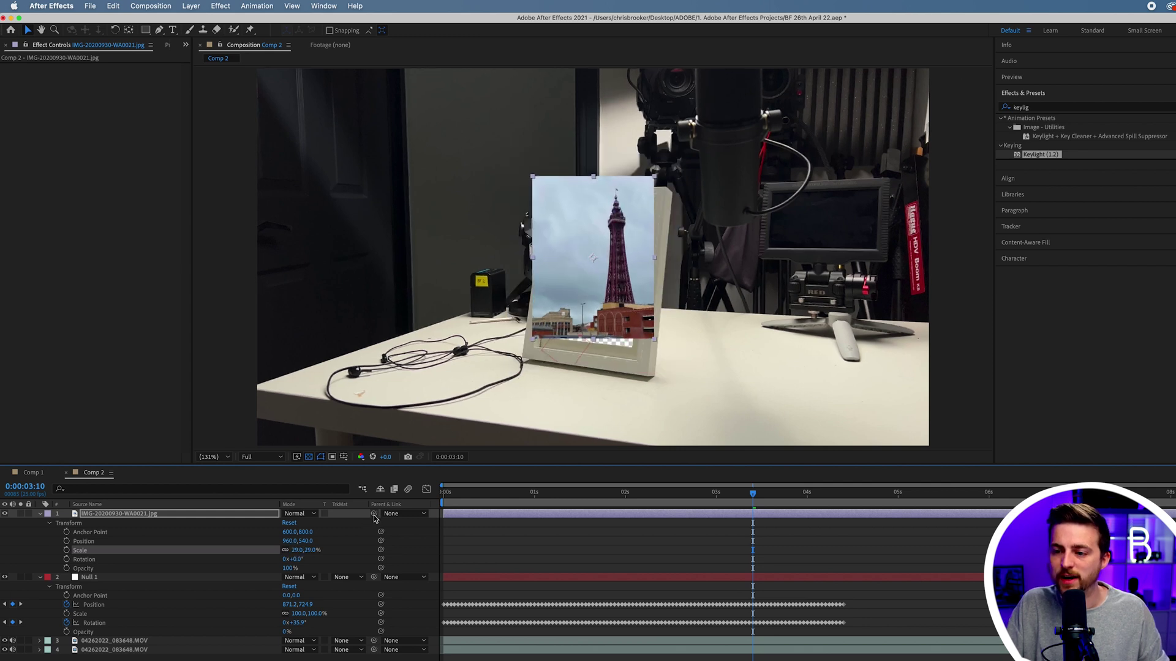
- Parent the photo to Null 1 and move its layer beneath both MOV footage layers
left_click_drag(374, 516, 89, 579)
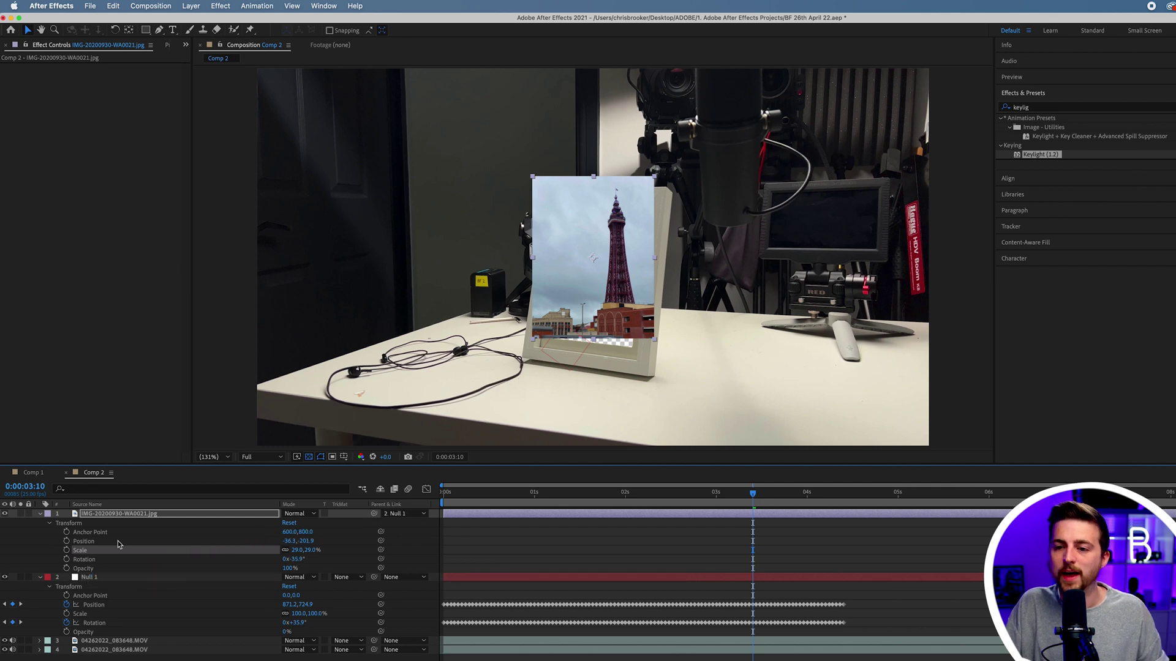
left_click_drag(135, 516, 126, 650)
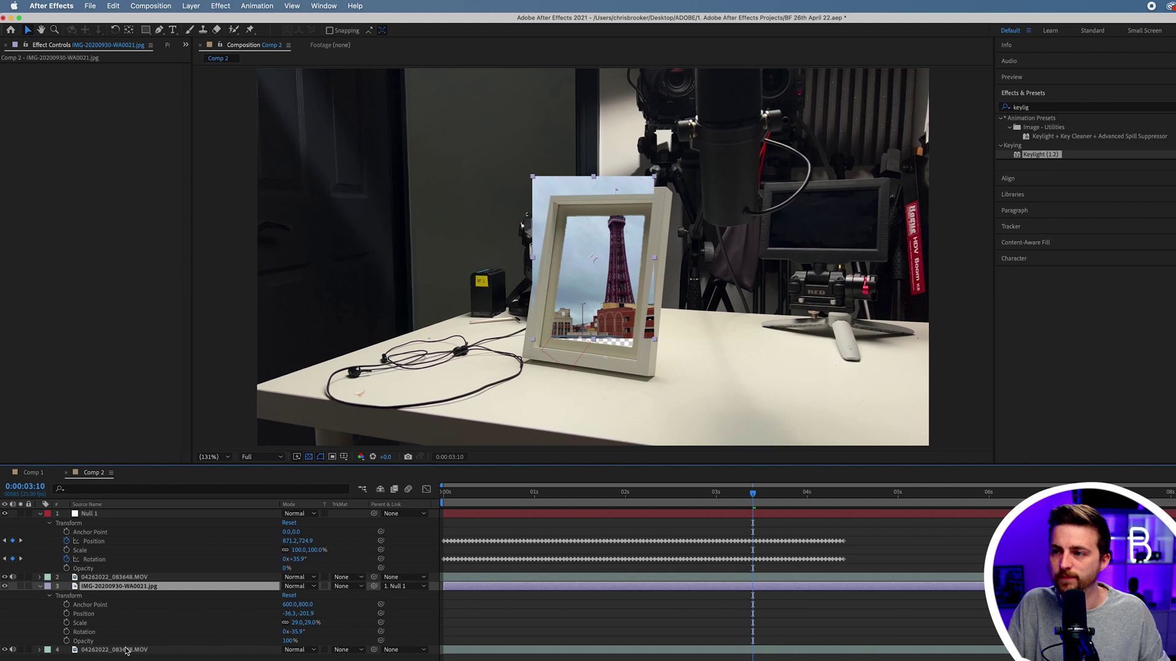
key("super+z")
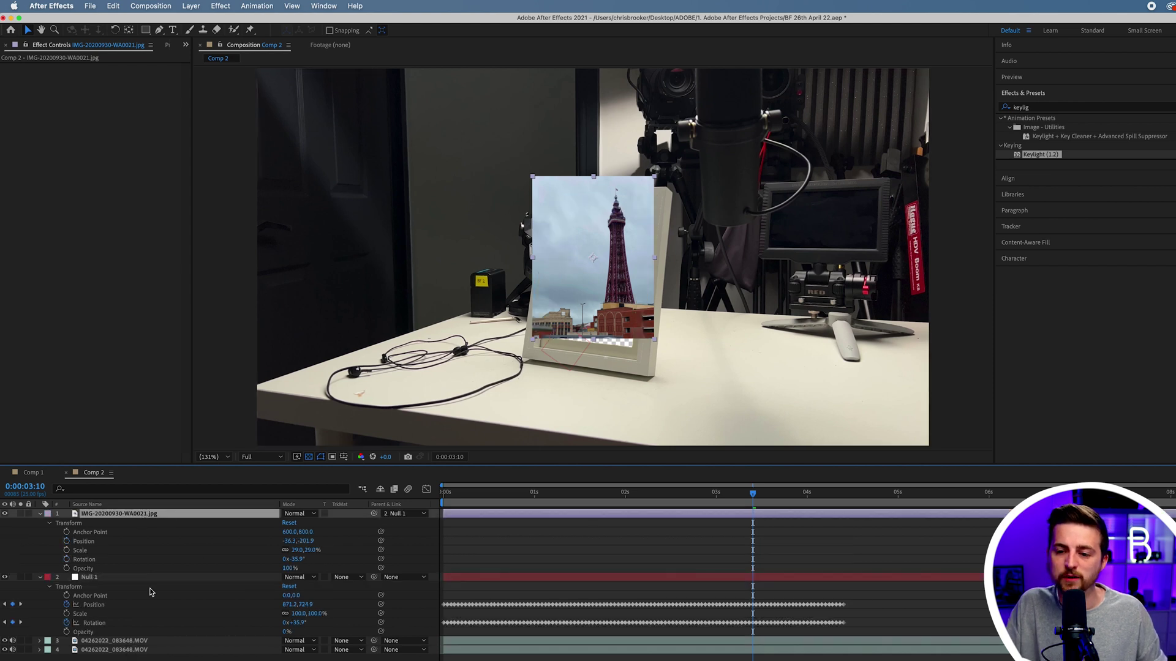
key("super+shift+z")
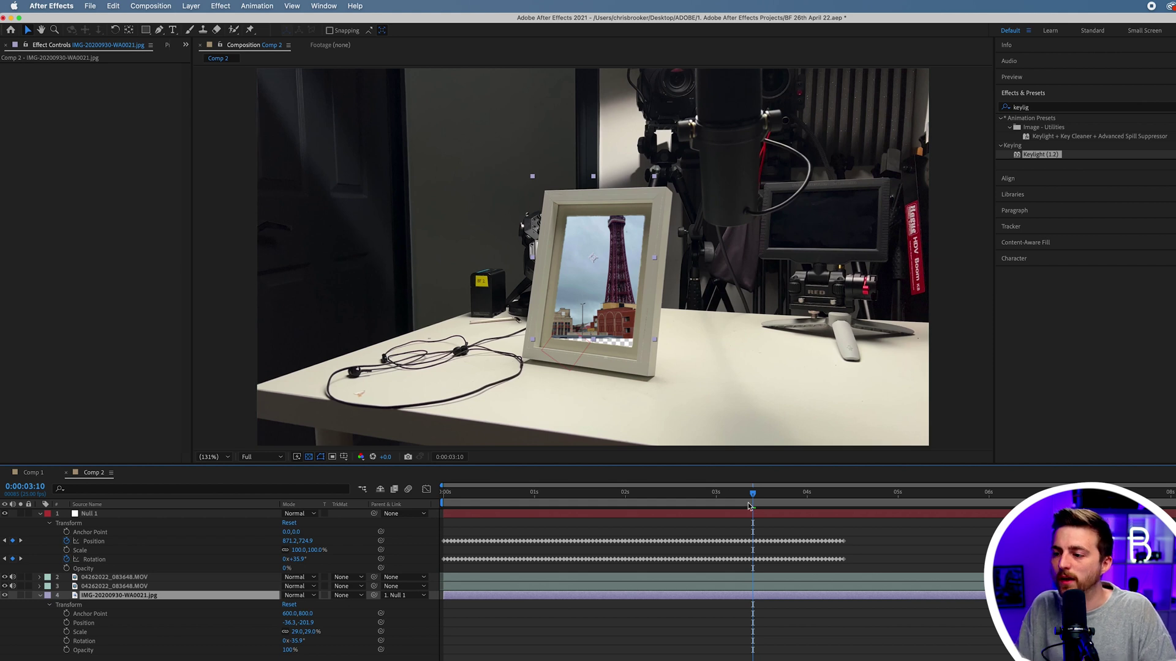
left_click_drag(739, 504, 667, 503)
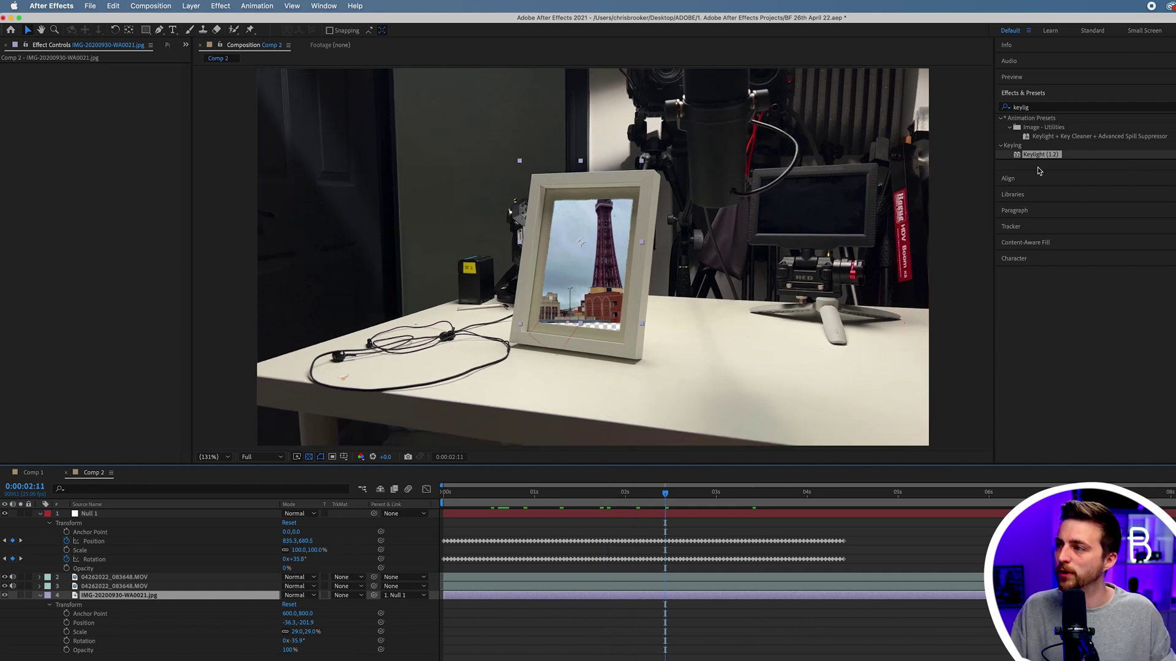
- Apply the Corner Pin effect to the tower photo layer
left_click(1039, 108)
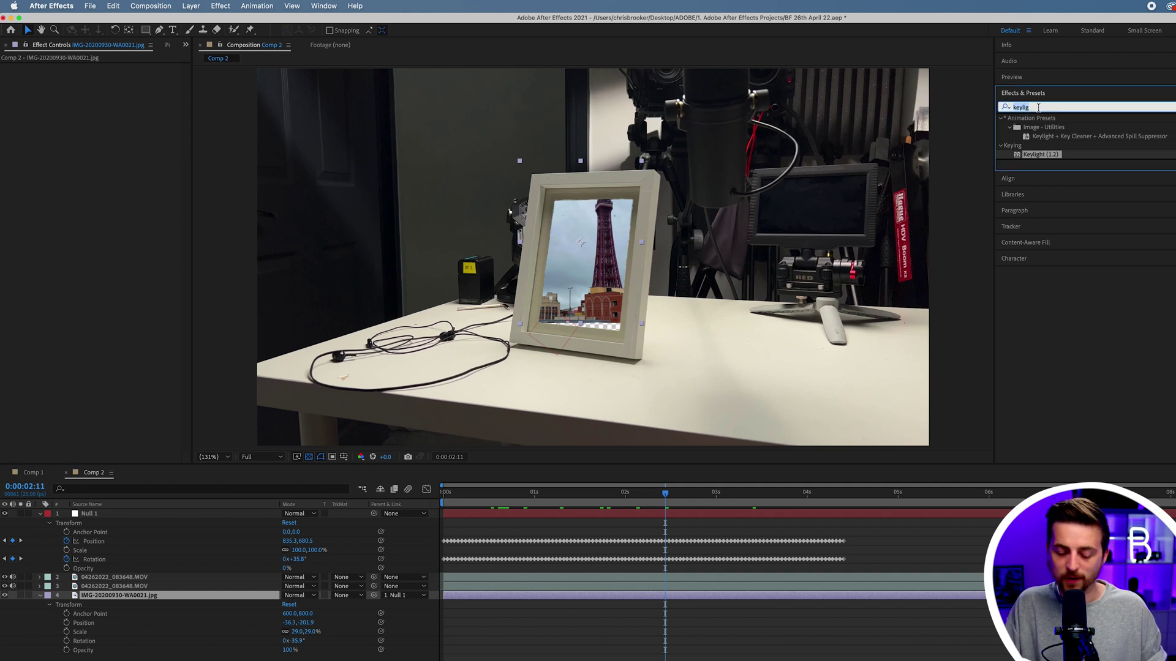
key("BackSpace")
key("BackSpace")
key("BackSpace")
key("BackSpace")
key("BackSpace")
key("BackSpace")
type("corner")
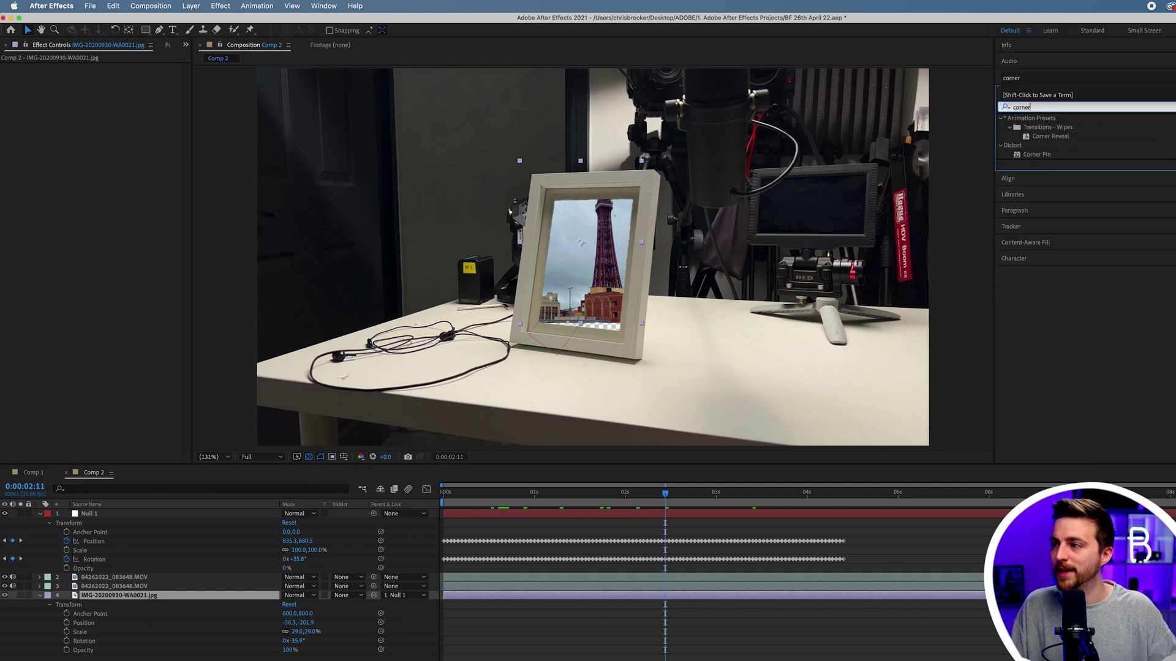
left_click_drag(1046, 158, 129, 602)
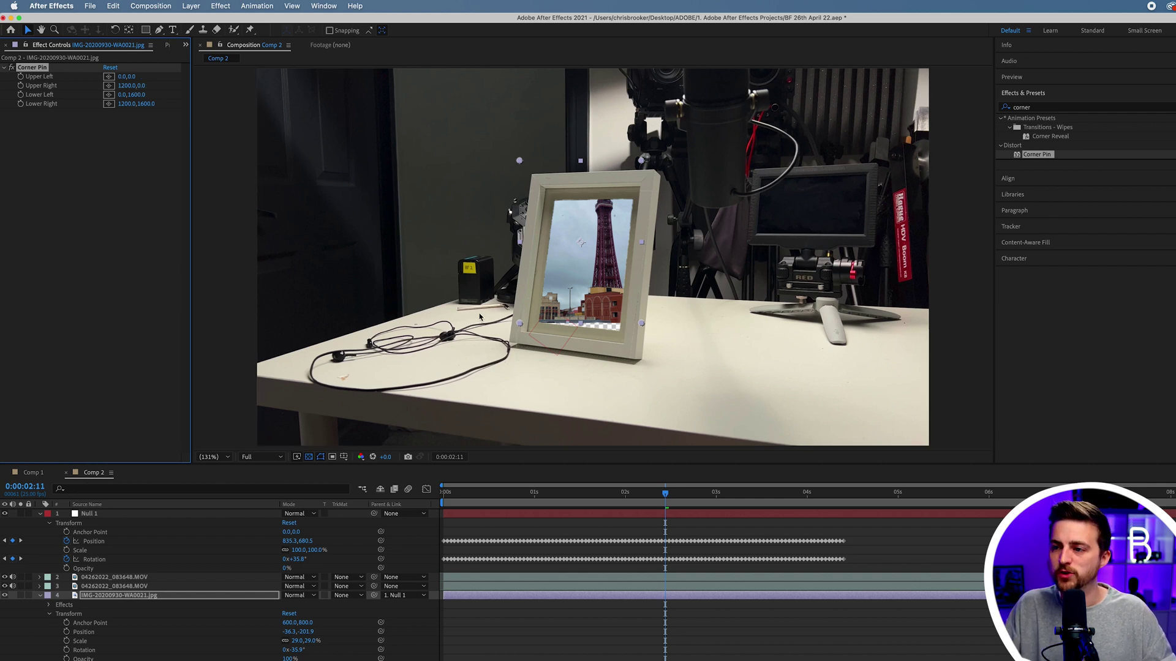
key("period")
key("period")
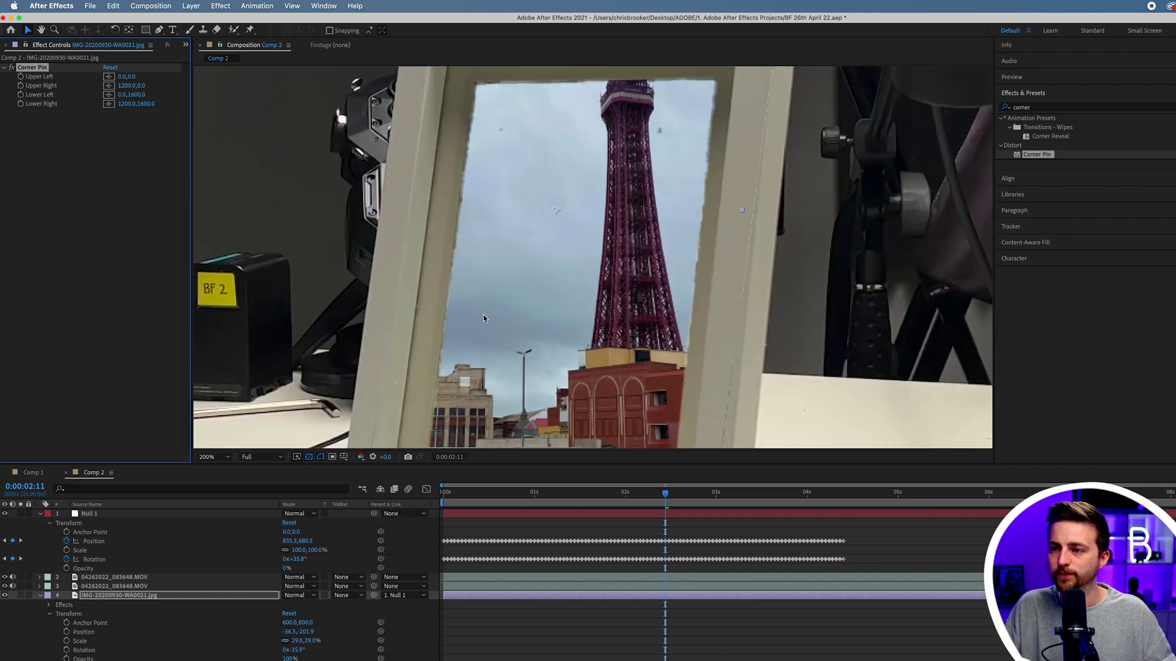
key("comma")
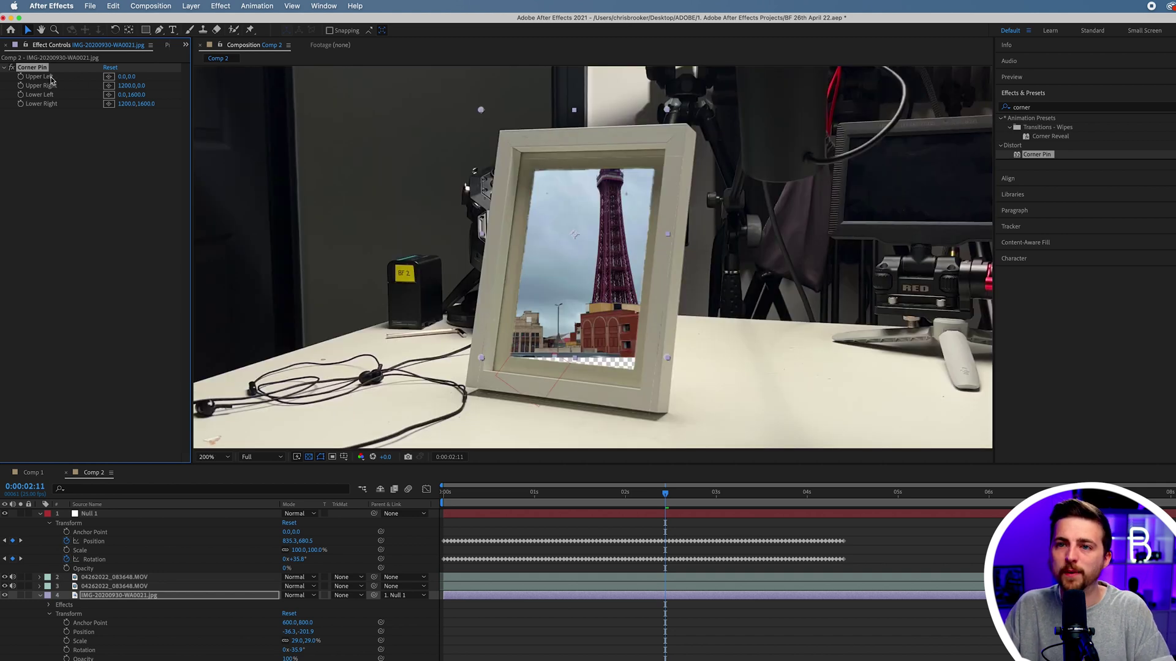
- Pin the photo's upper-left, upper-right, lower-left and lower-right corners to the frame's inner corners
left_click(108, 80)
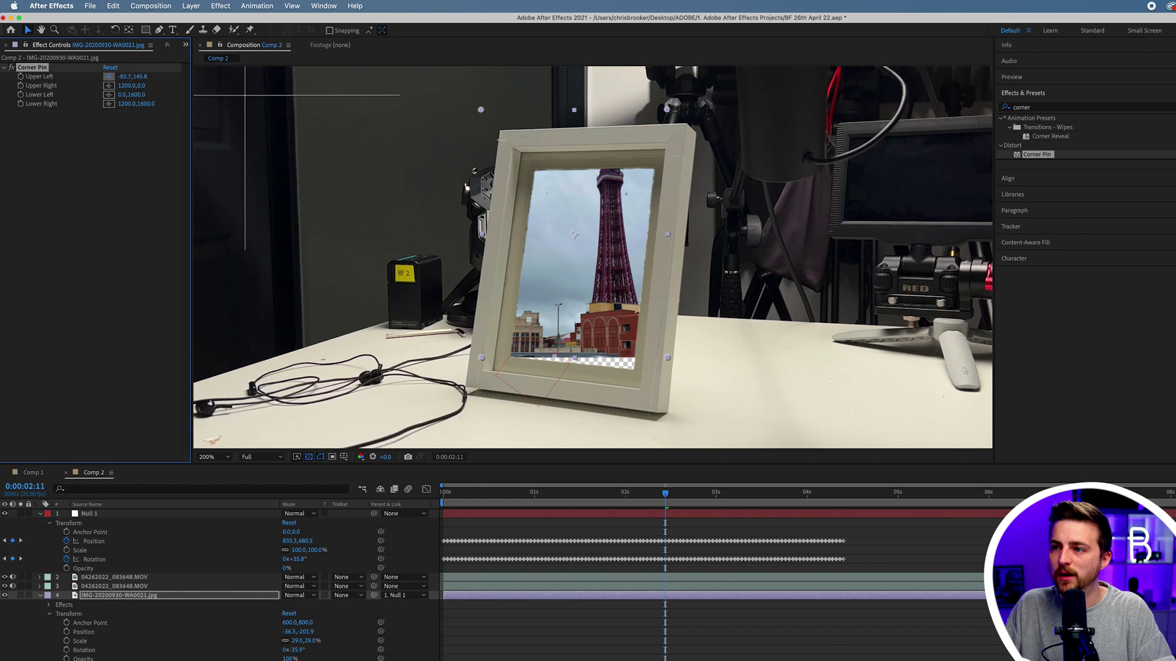
left_click(528, 160)
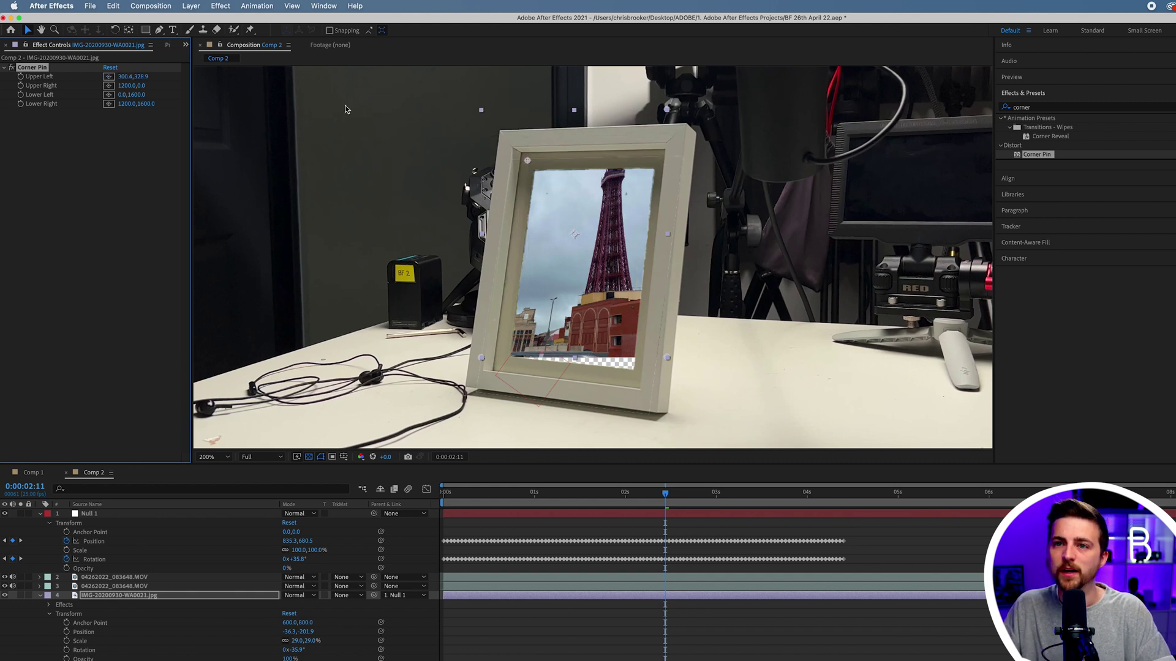
left_click(109, 86)
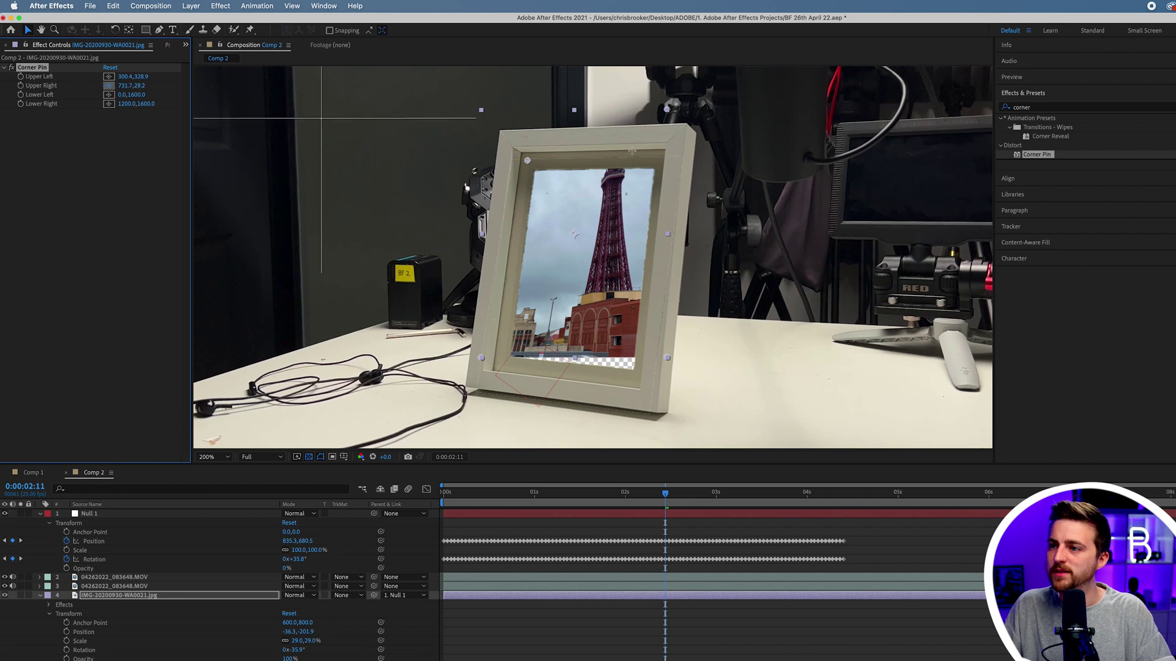
left_click(664, 157)
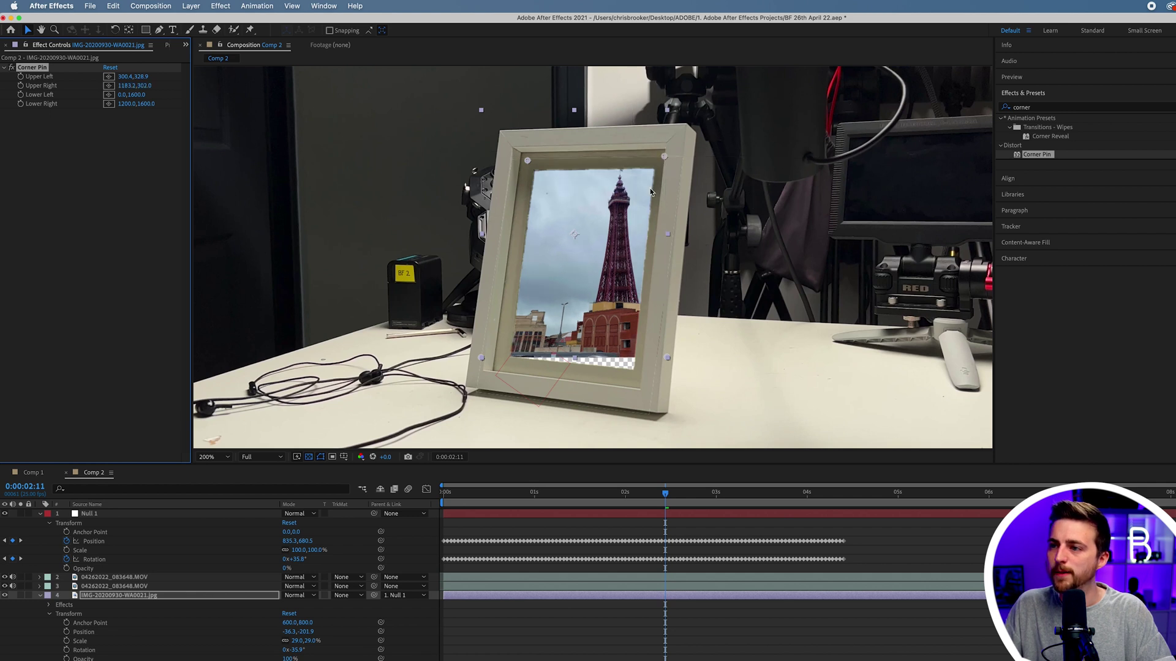
left_click(108, 95)
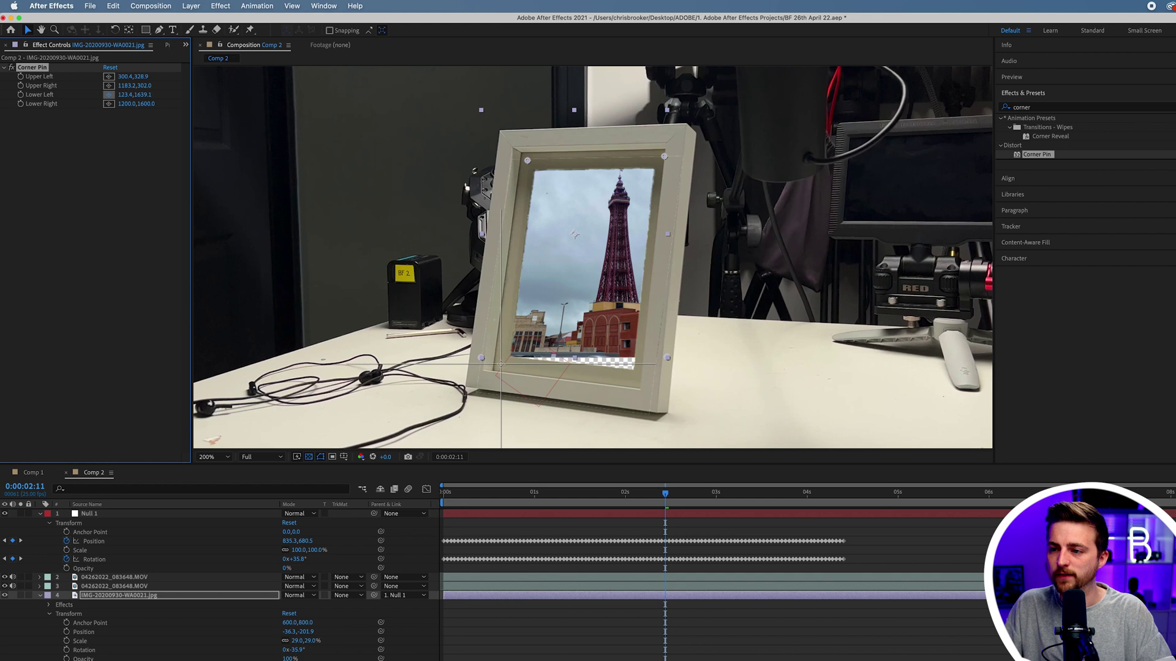
left_click(500, 365)
left_click(108, 104)
left_click(637, 380)
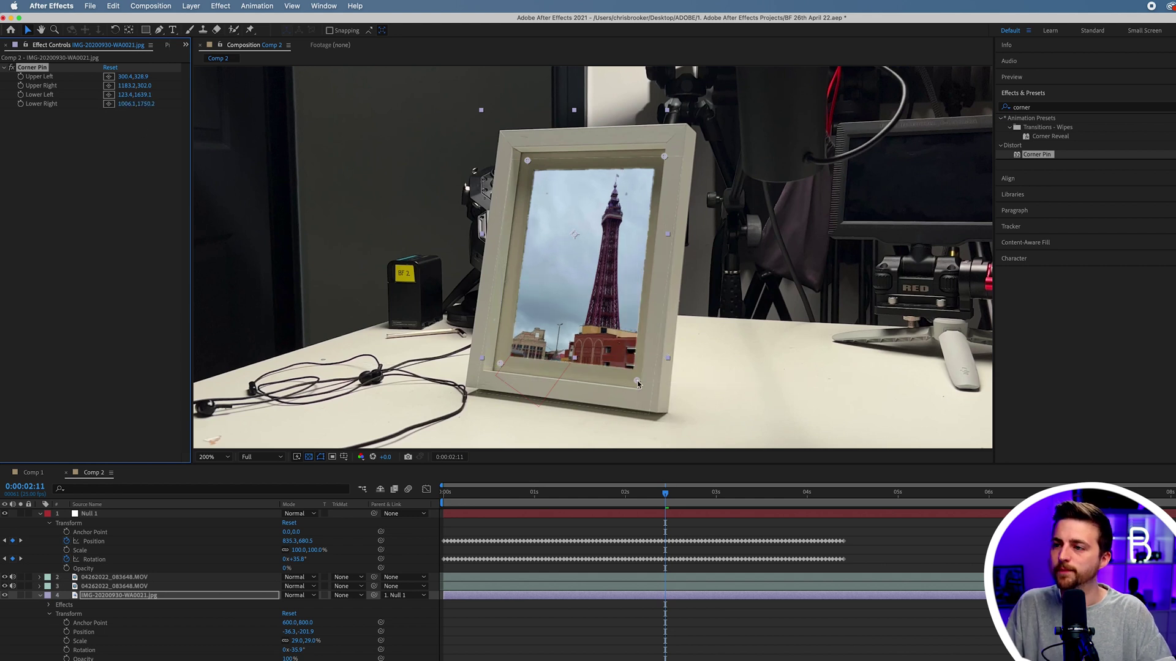
- Return to the clip start and play a preview of the tracked photo
left_click_drag(665, 494, 427, 498)
key("space")
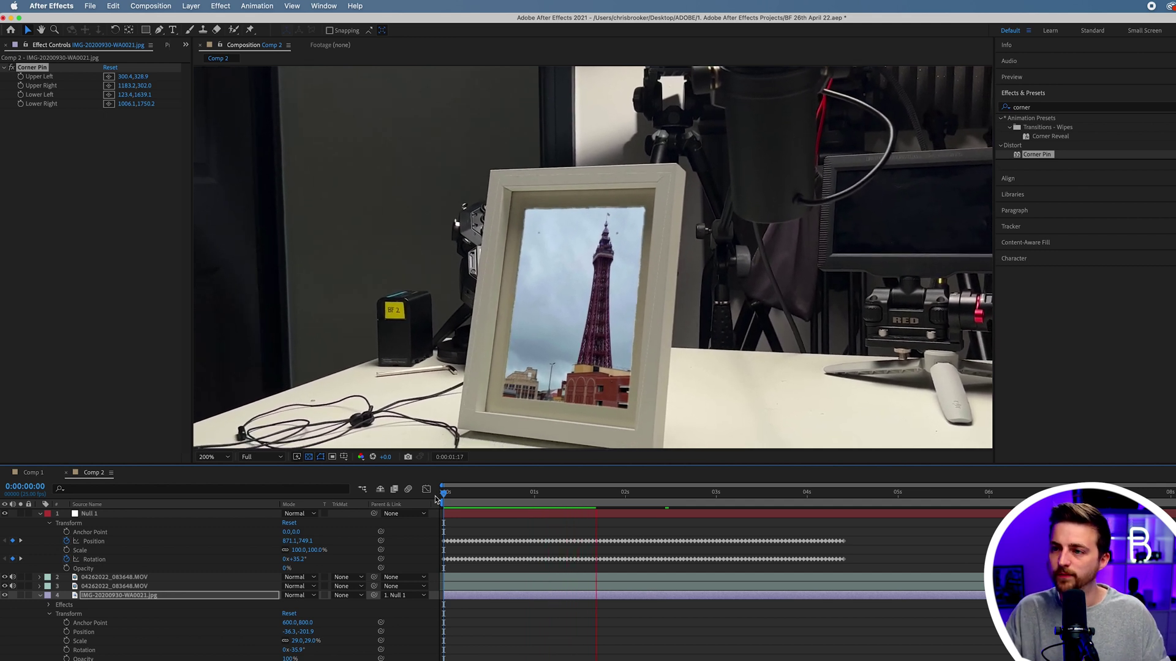
key("space")
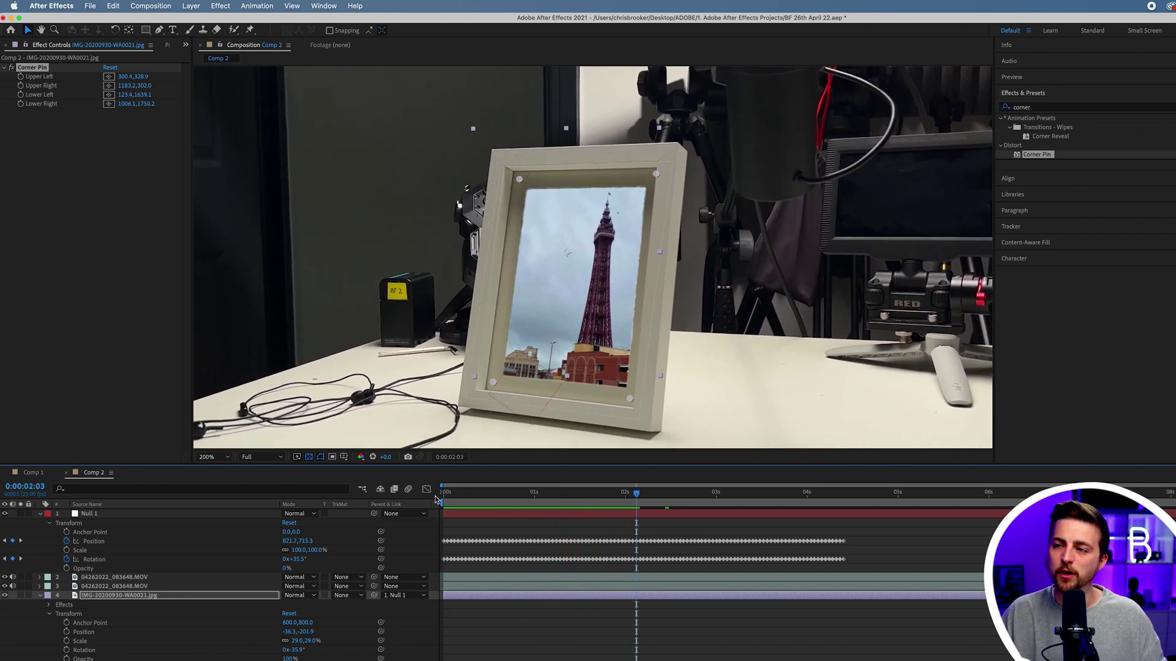
key("super+shift+h")
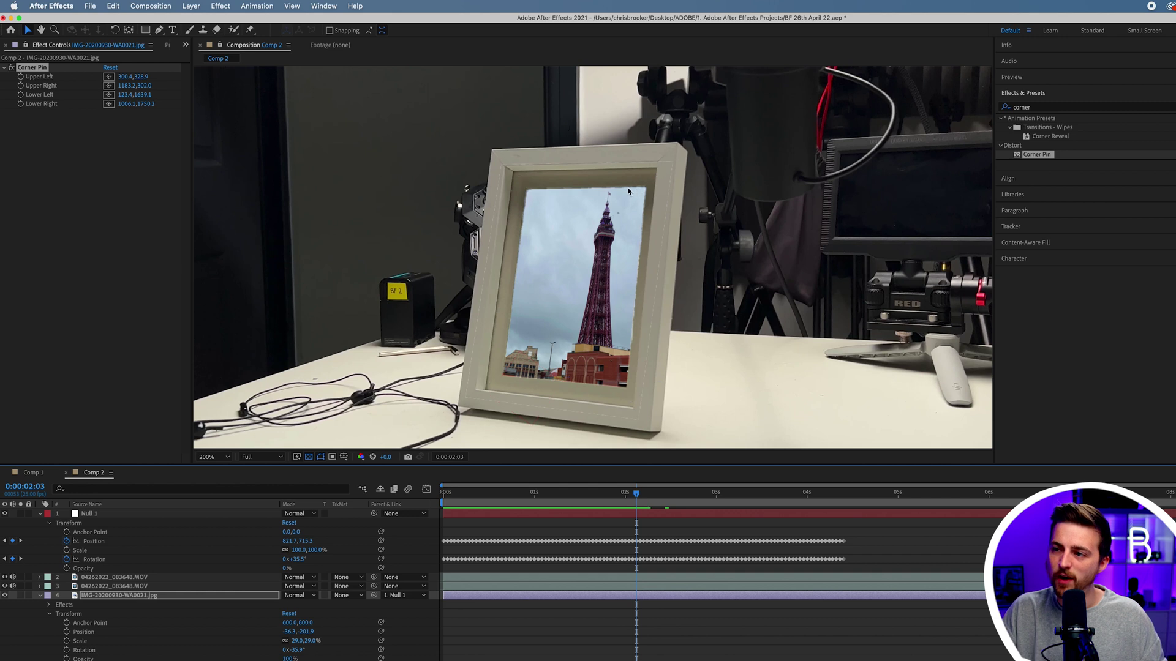
key("space")
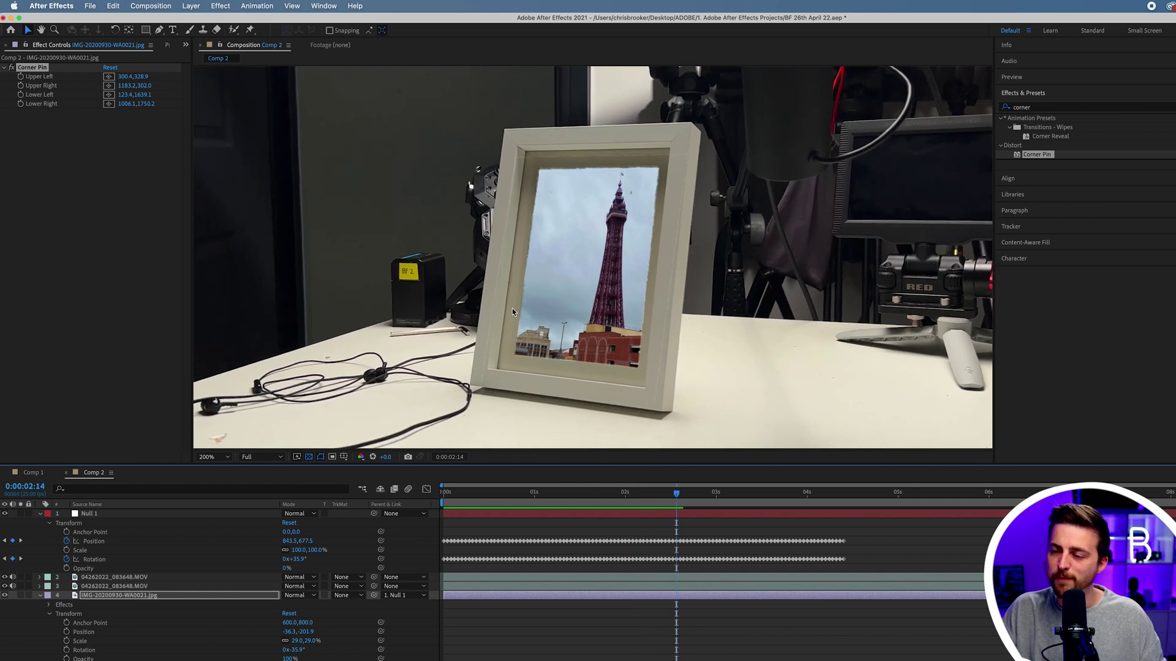
key("space")
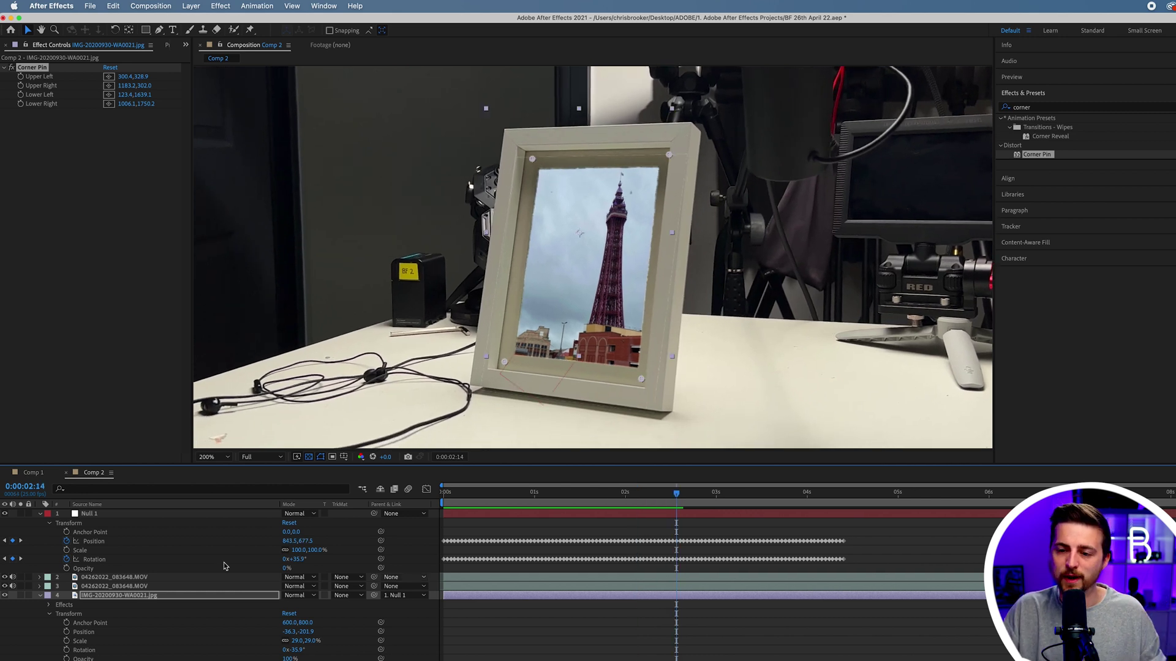
- On the keyed MOV layer, set Keylight Screen Matte Clip Black to 66 and Clip White to 67, previewing the result
left_click(129, 577)
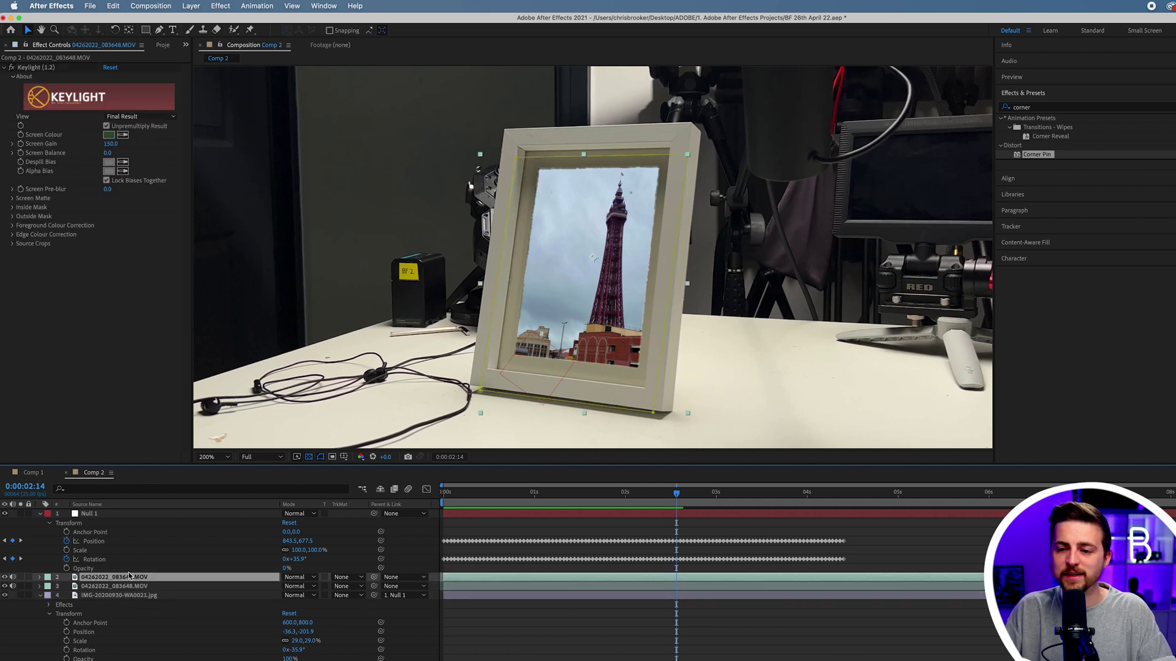
left_click(109, 155)
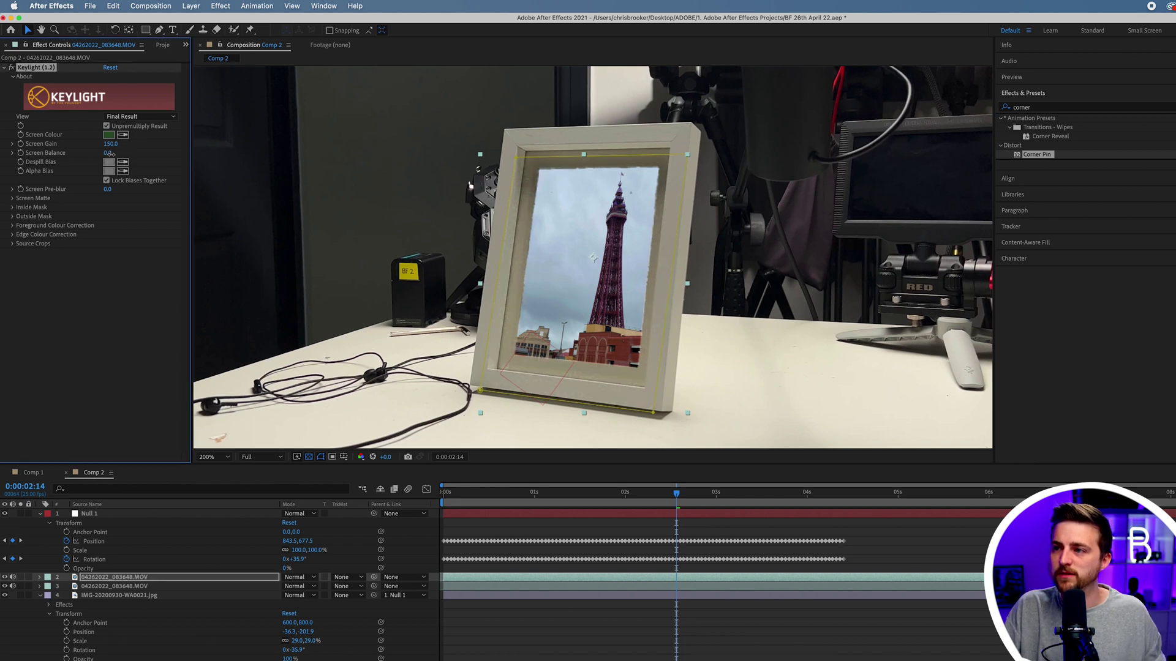
left_click(13, 199)
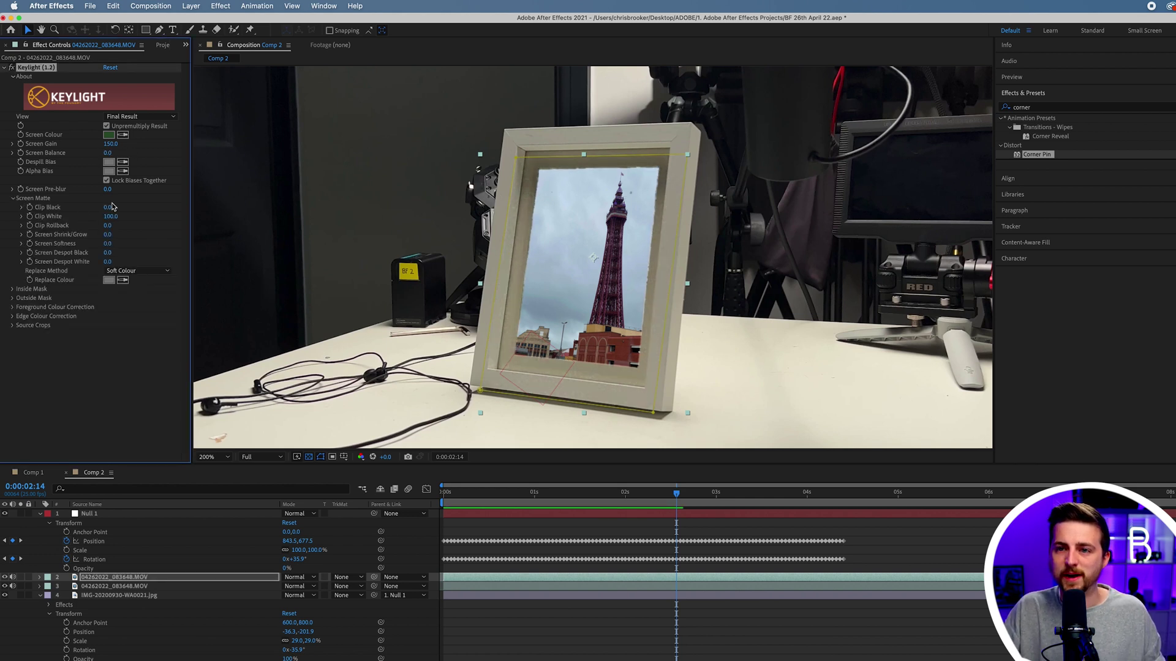
left_click_drag(109, 207, 160, 203)
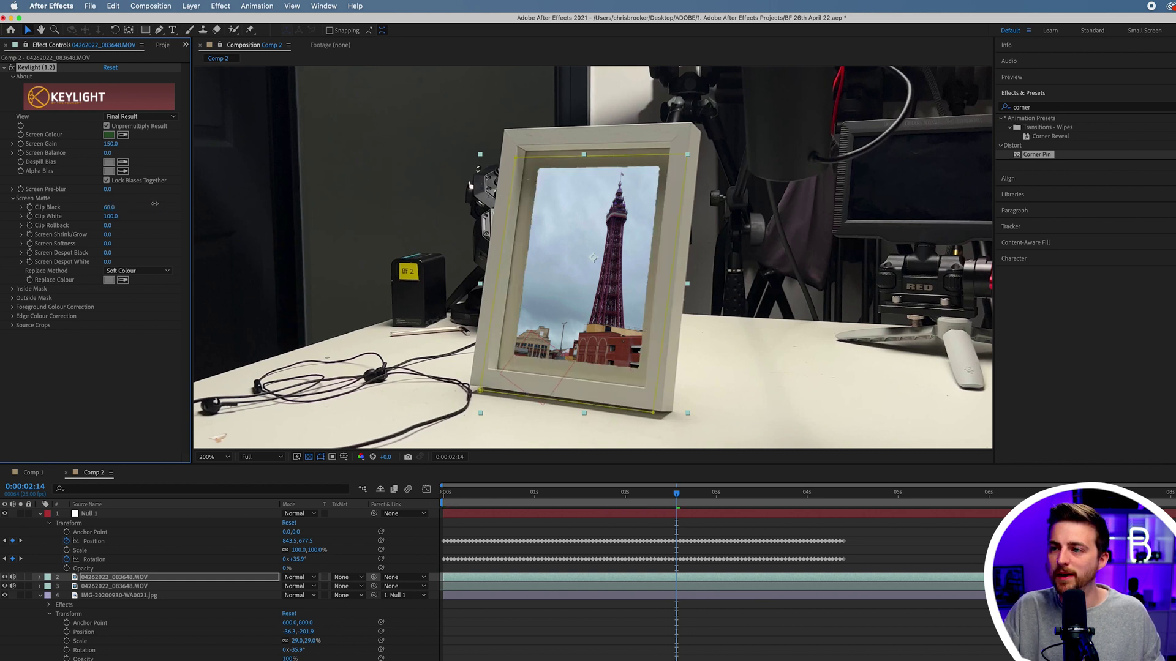
key("space")
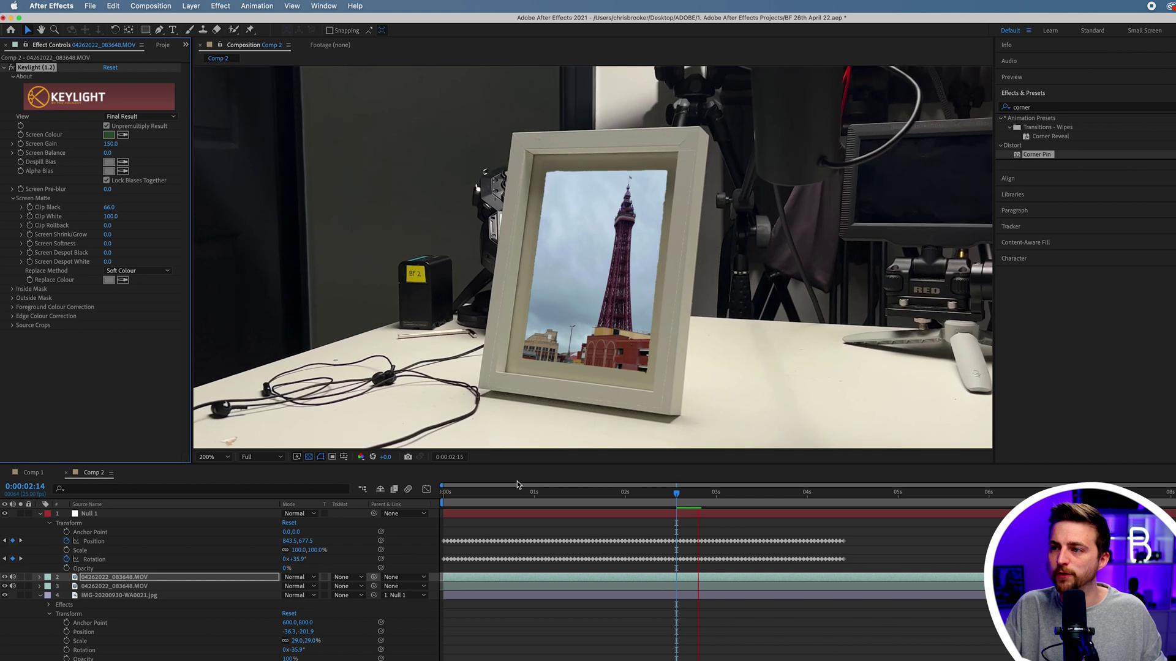
key("space")
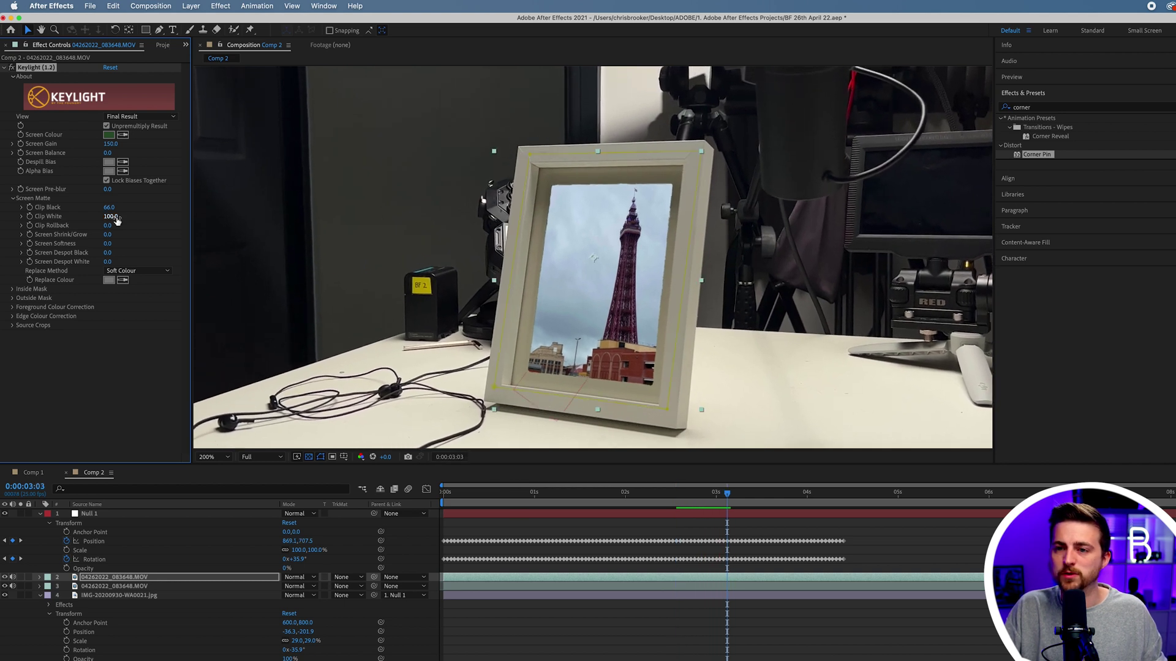
left_click_drag(101, 217, 86, 217)
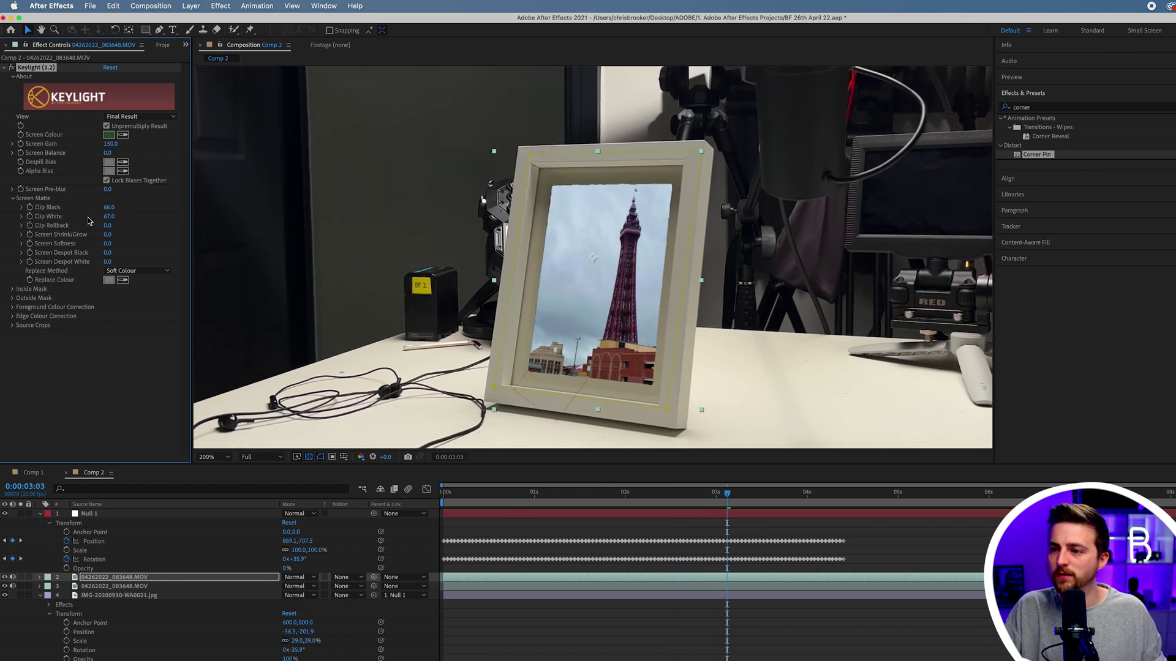
key("space")
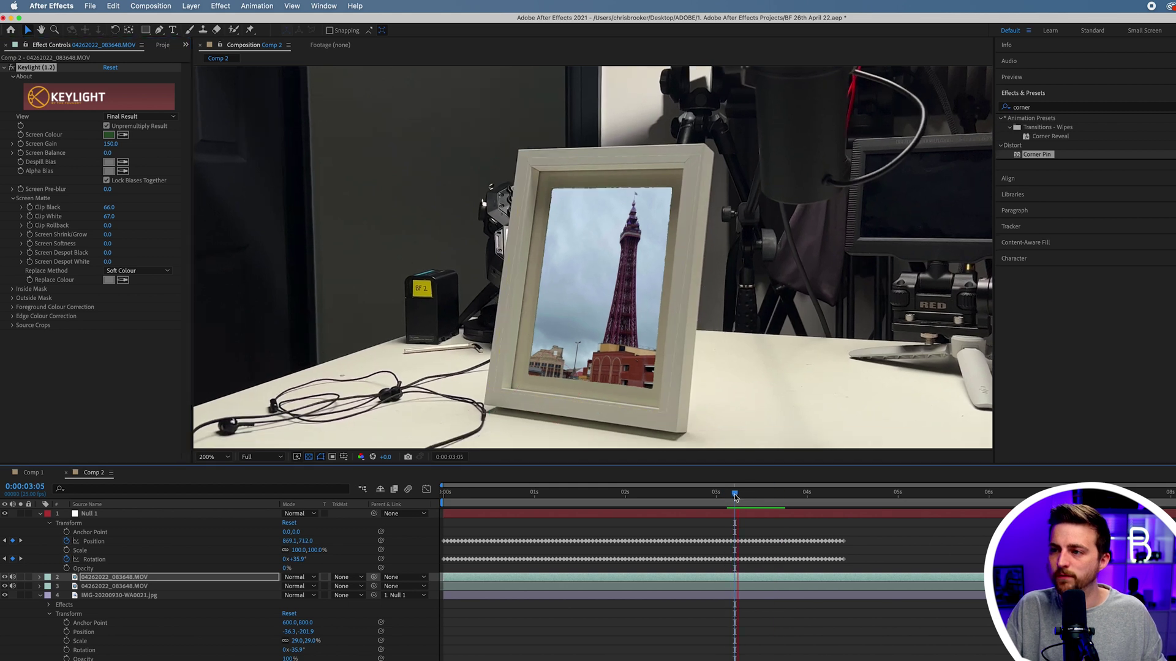
key("shift+slash")
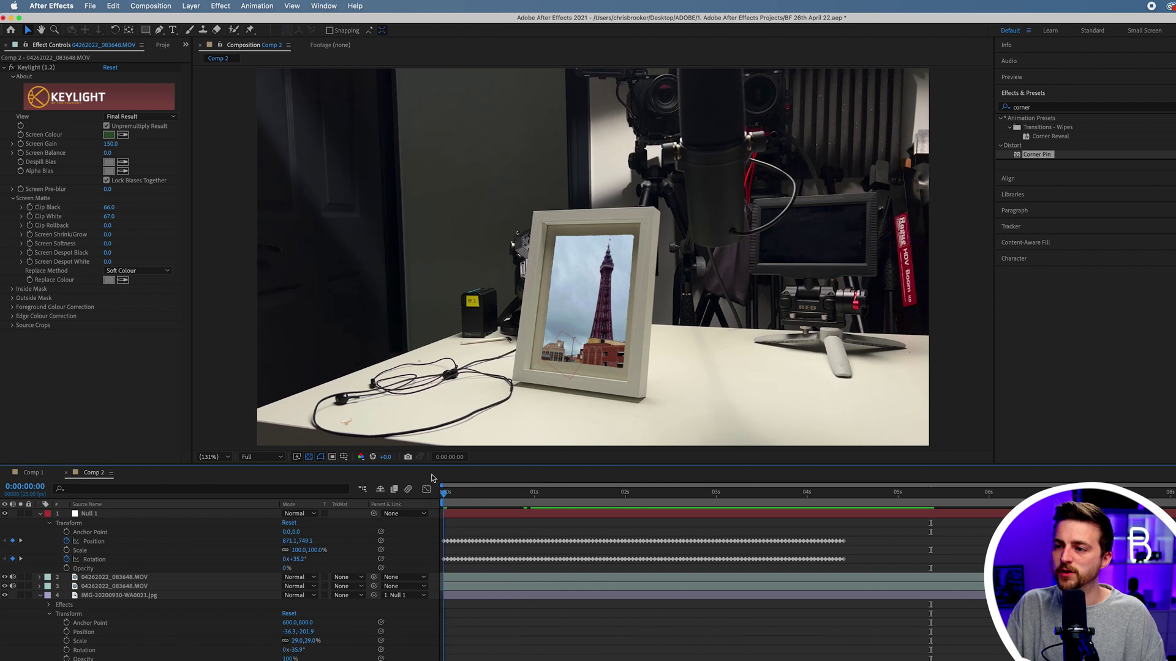
- Apply Lumetri Color to the Blackpool Tower photo layer
left_click(615, 484)
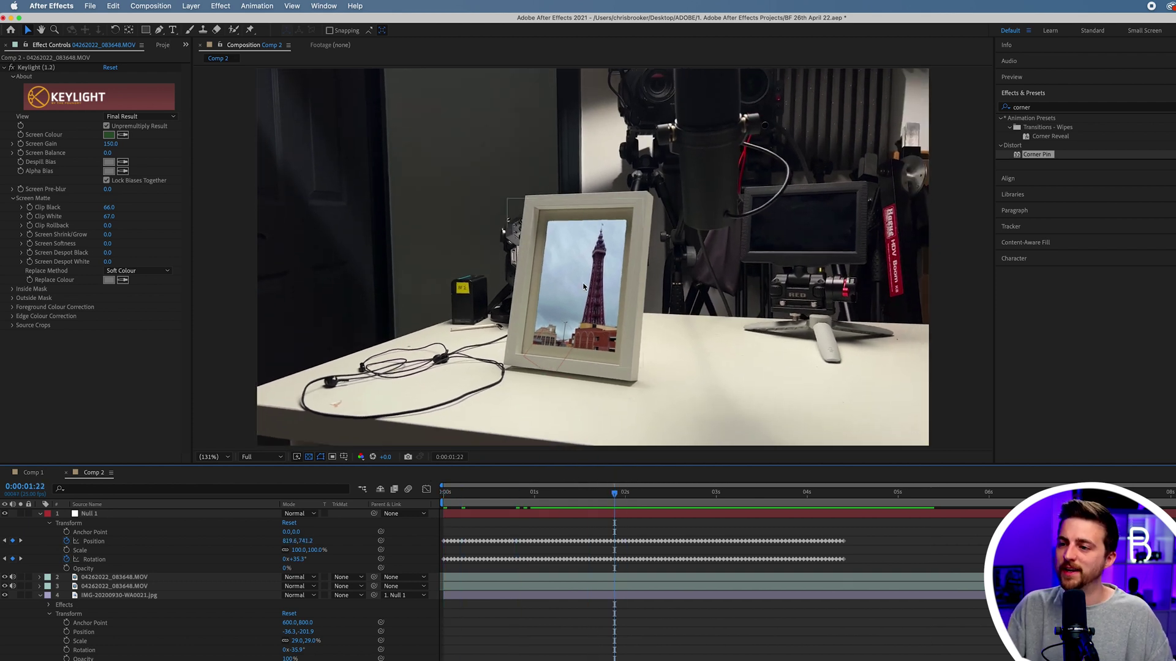
key("super+a")
key("BackSpace")
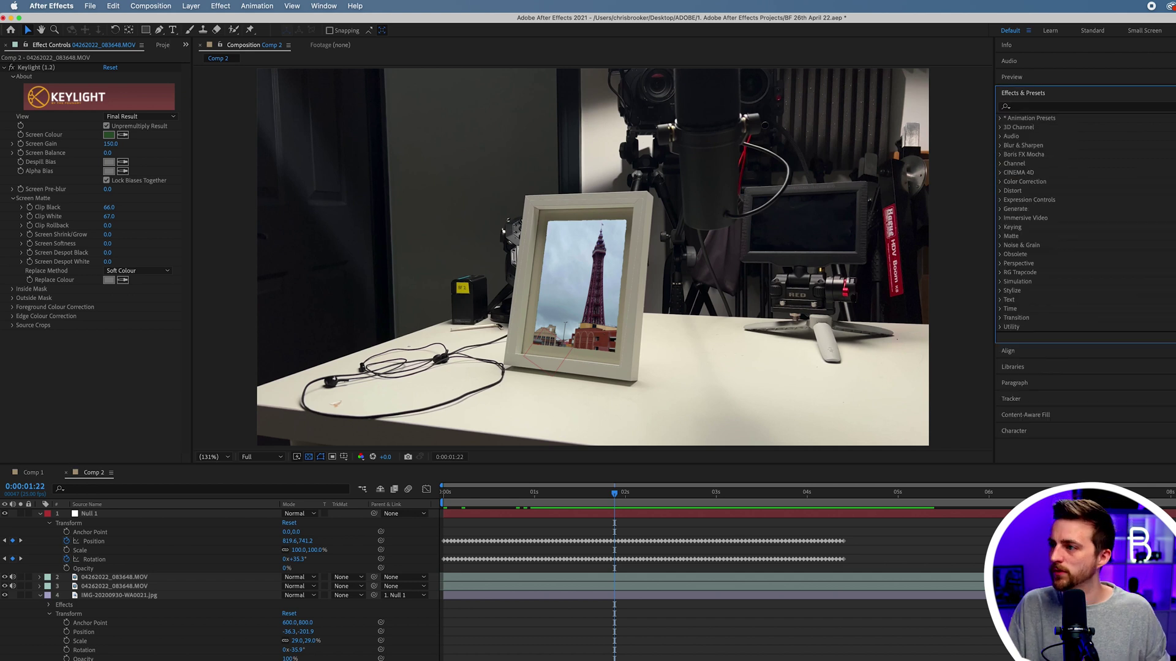
left_click(1041, 106)
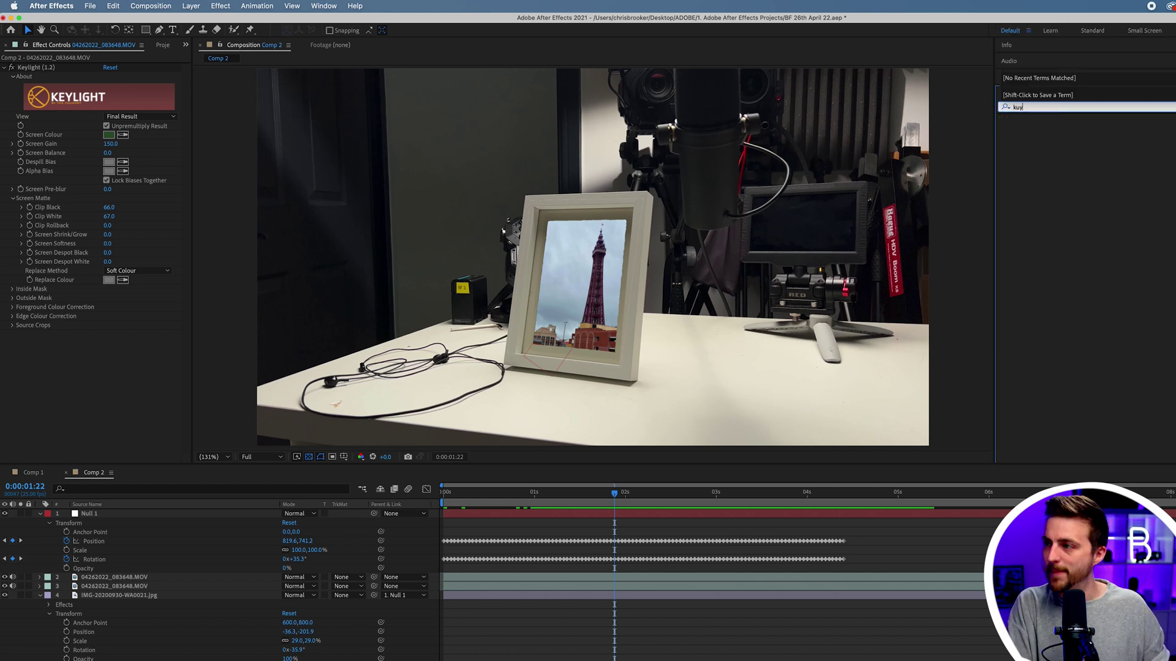
left_click(1005, 105)
type("lumetr")
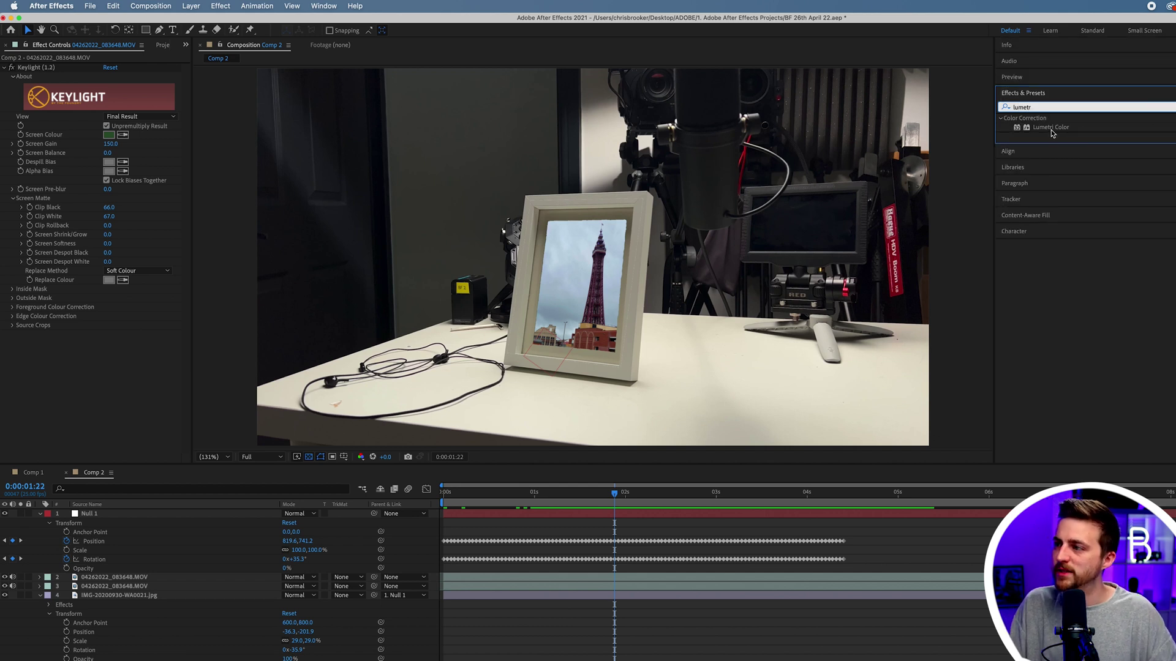
left_click(1050, 126)
left_click_drag(21, 536, 113, 602)
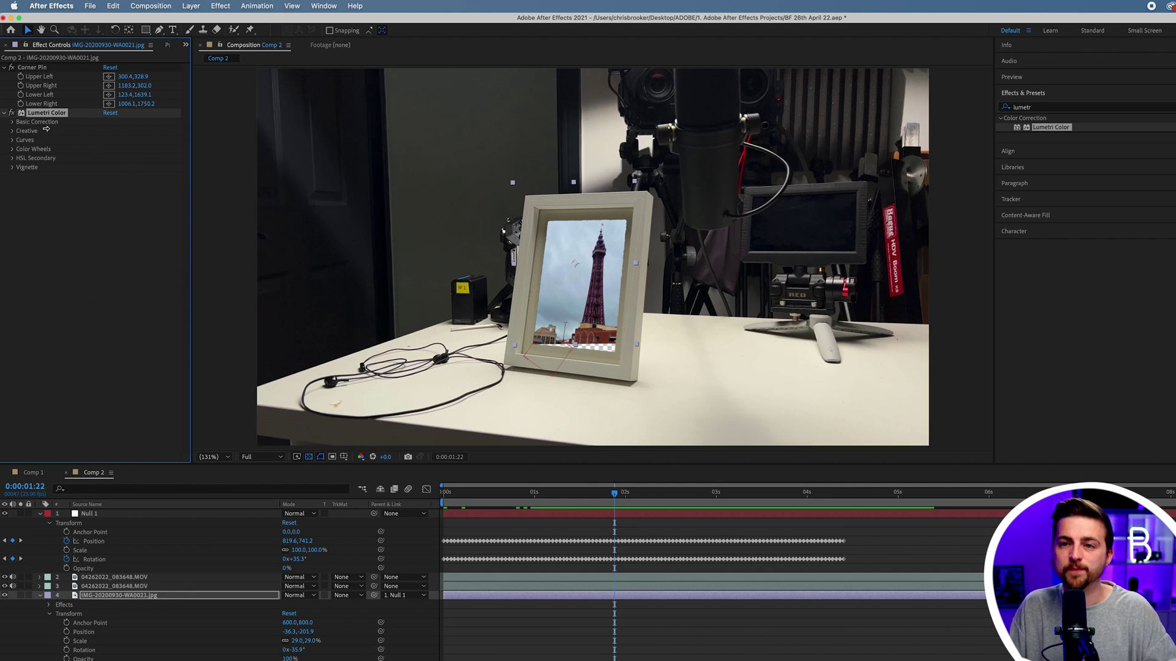
- Lower the photo's vibrance and move Lumetri Color above Corner Pin in the effect stack
left_click(13, 132)
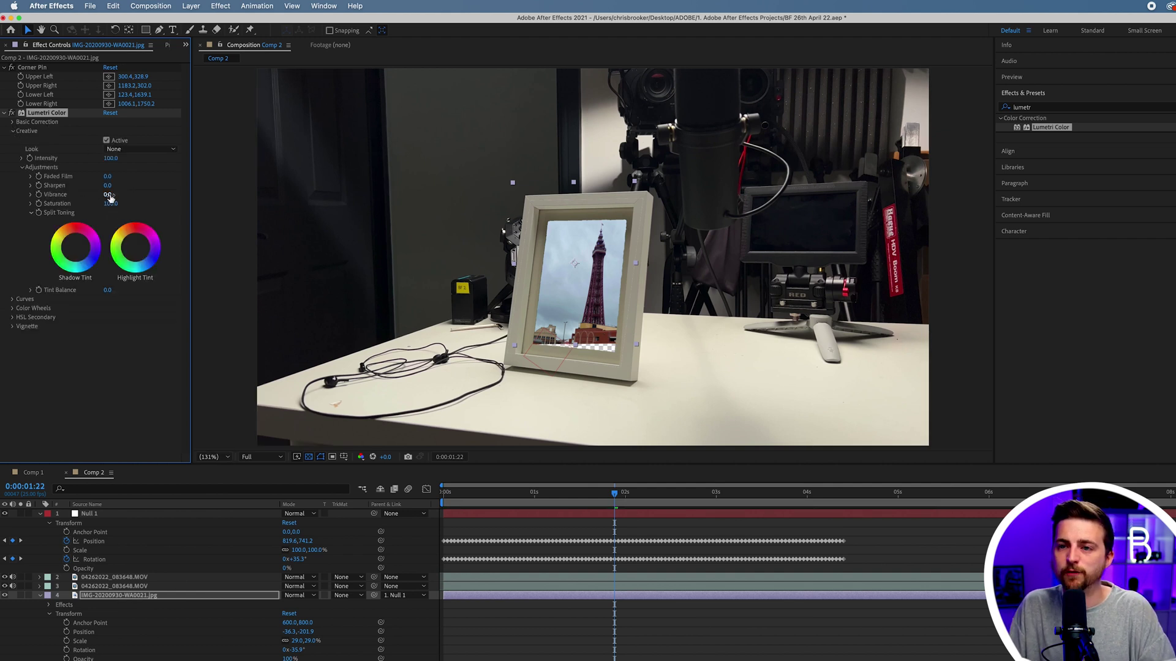
left_click_drag(100, 194, 98, 203)
key("F4")
key("space")
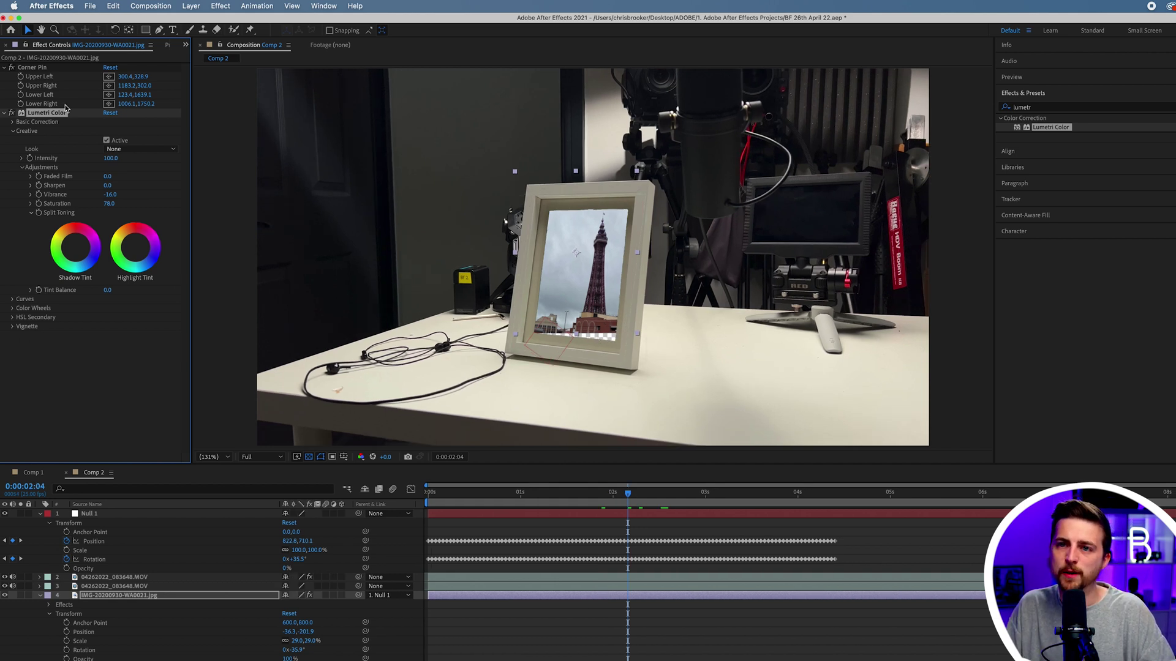
left_click(53, 79)
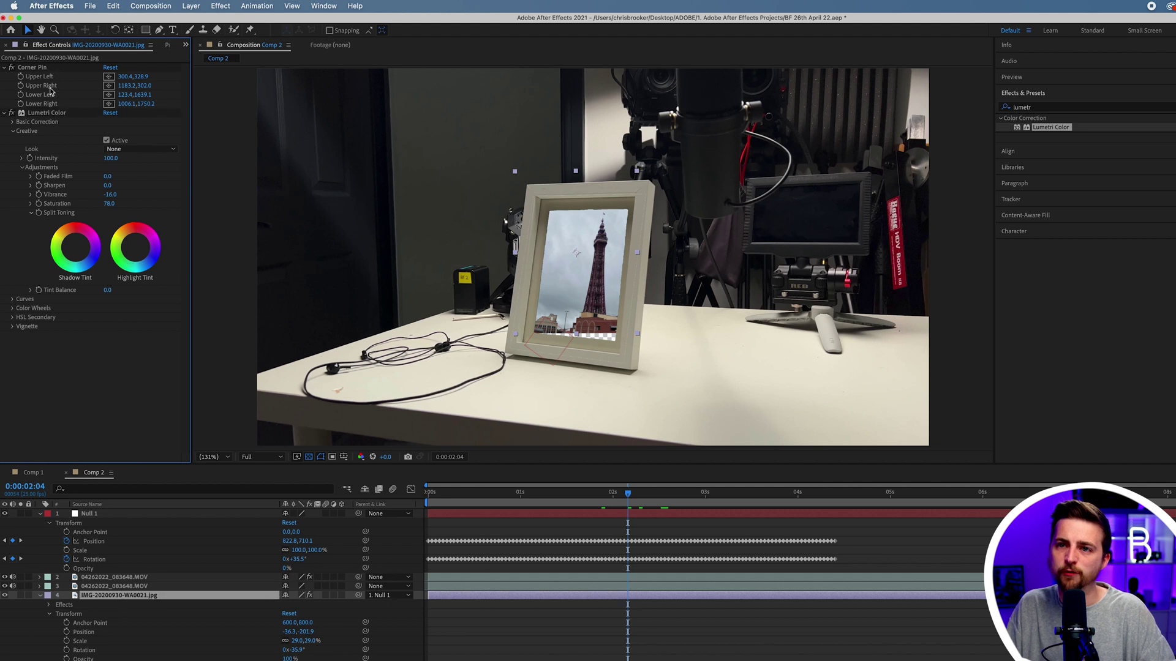
left_click_drag(52, 114, 57, 69)
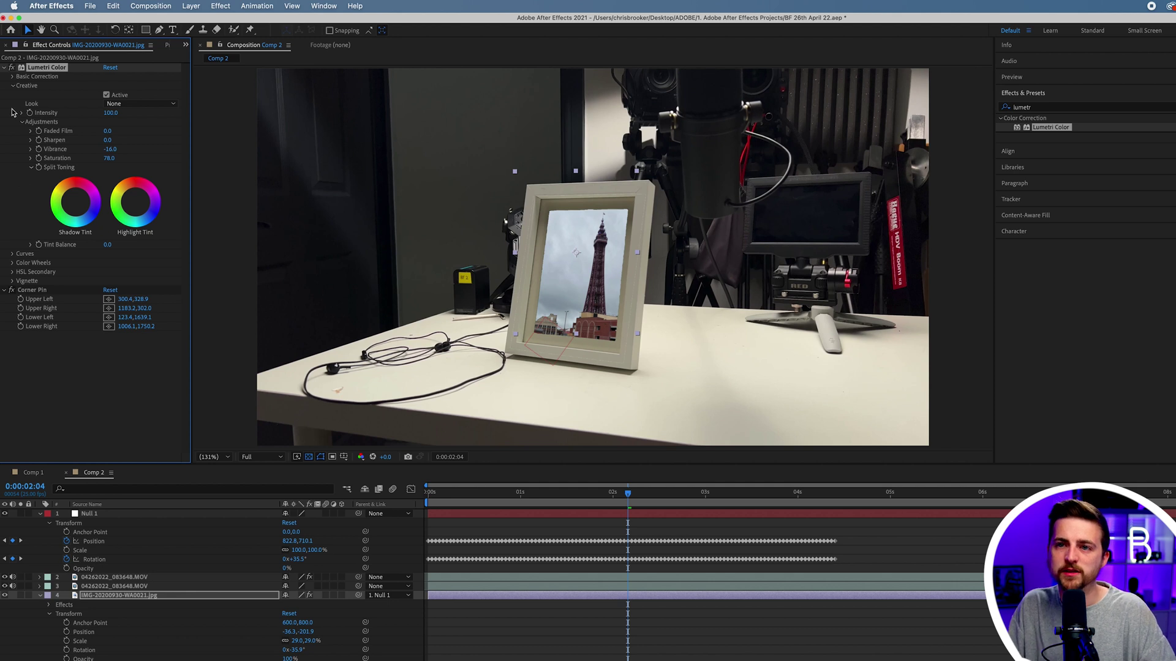
- Set the tower photo's Lumetri Contrast to -67 and move to about 0:00:02:08
left_click(12, 77)
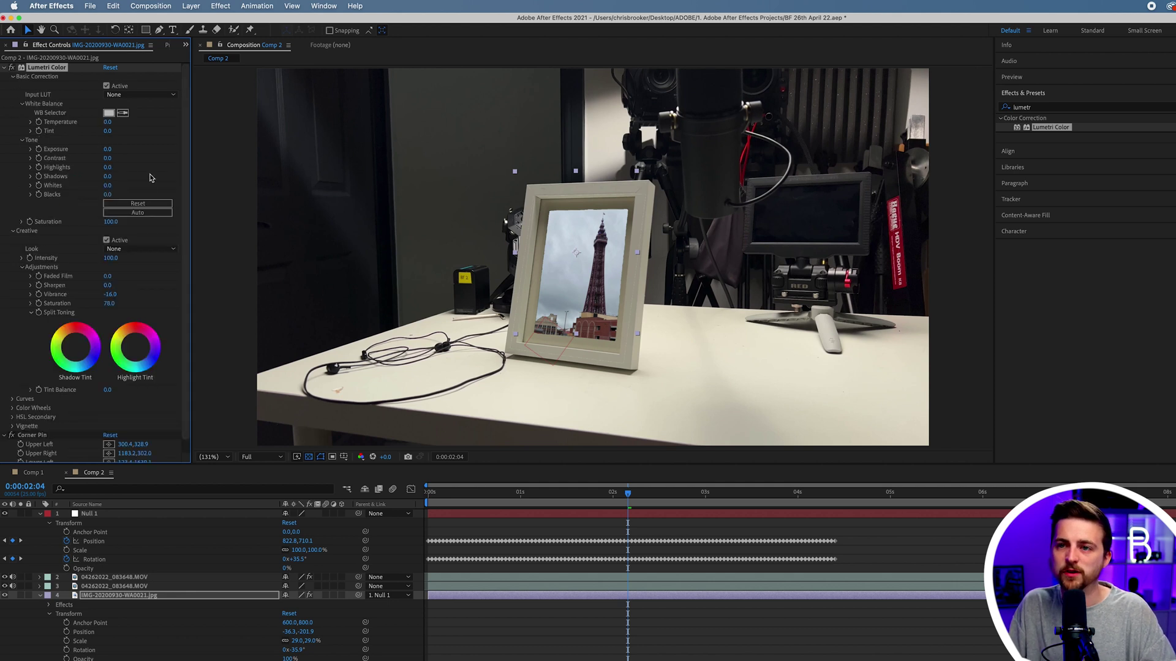
left_click_drag(192, 146, 253, 144)
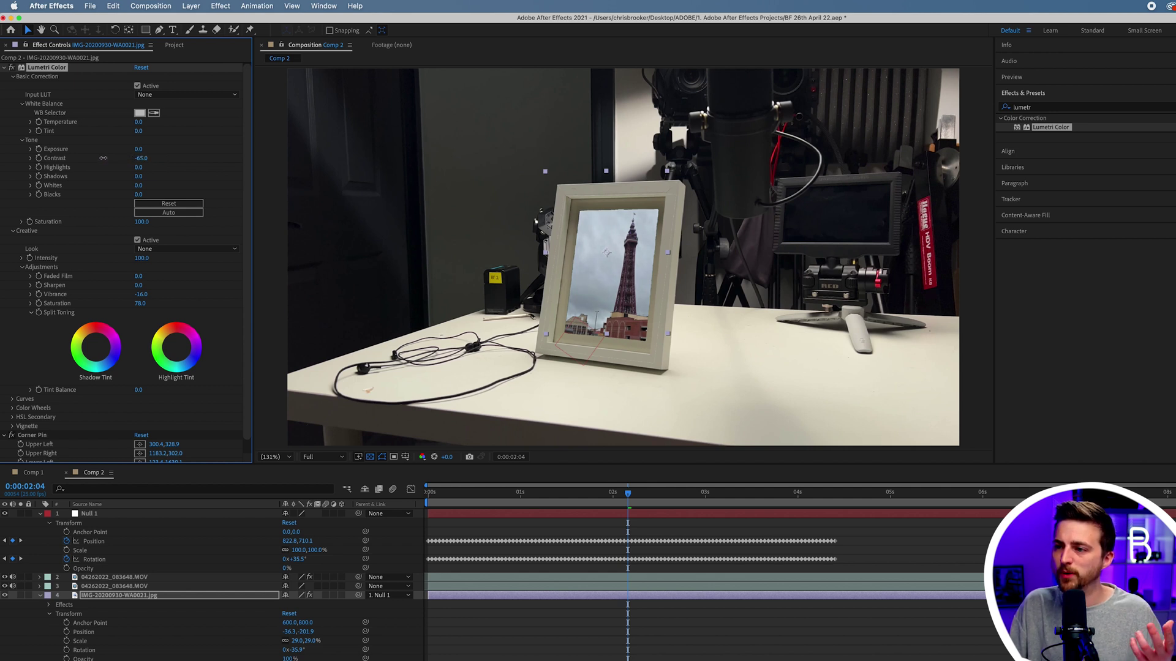
left_click_drag(108, 158, 104, 158)
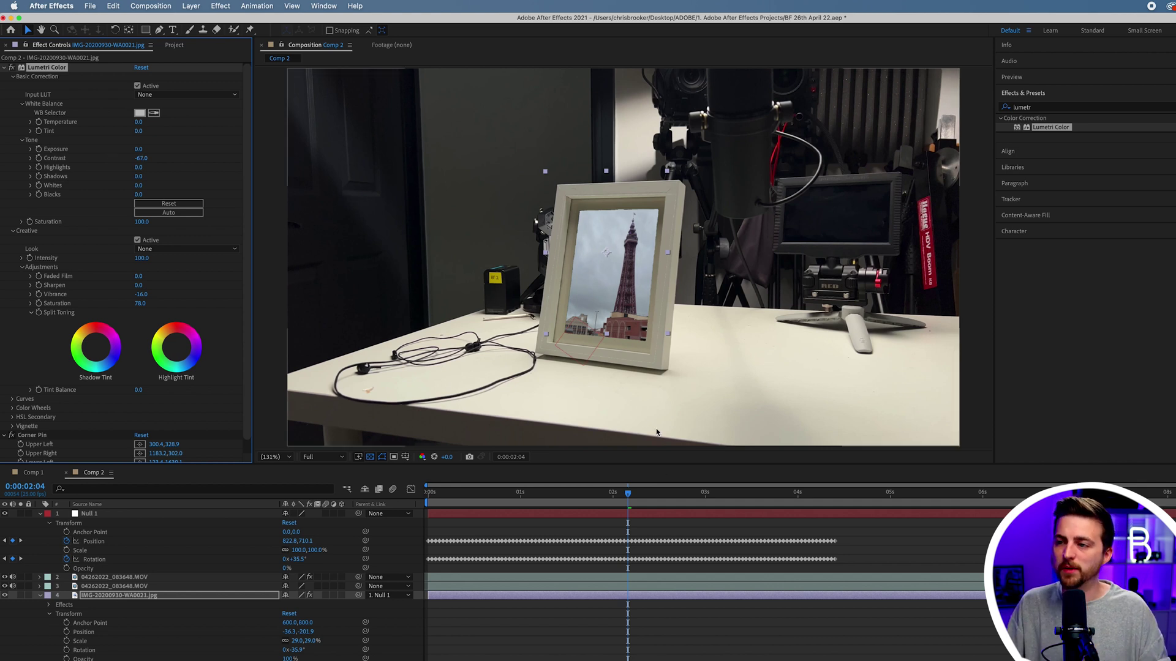
left_click(692, 640)
left_click_drag(501, 504, 642, 527)
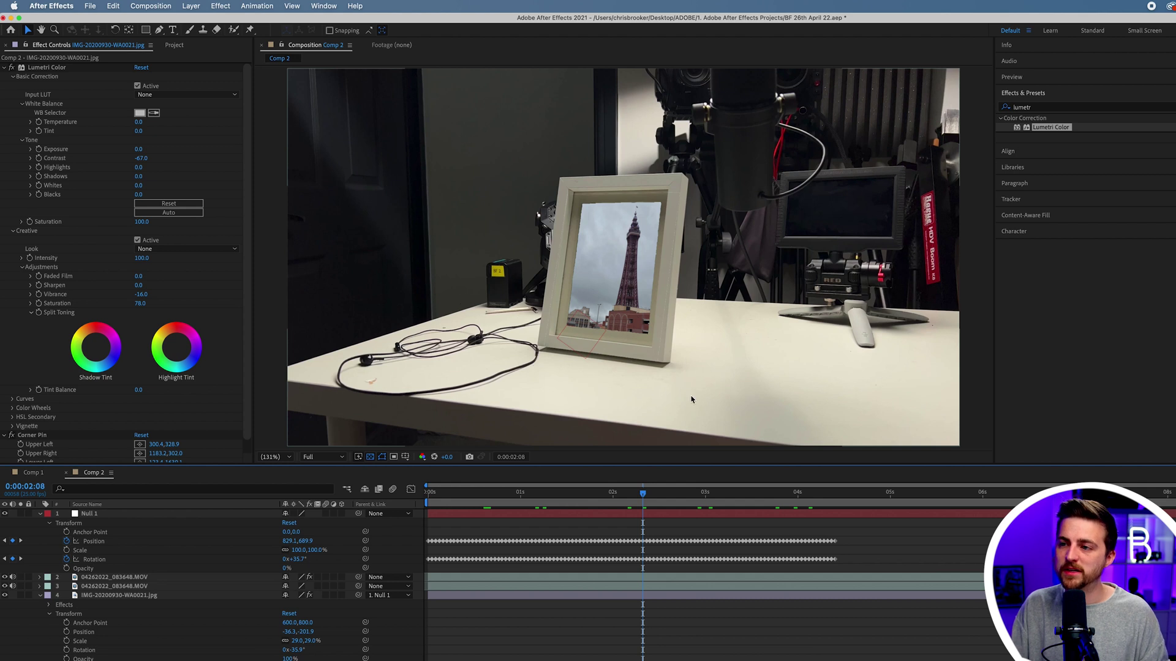
- Create a new white solid layer
left_click(200, 6)
mouse_move(233, 18)
left_click(348, 60)
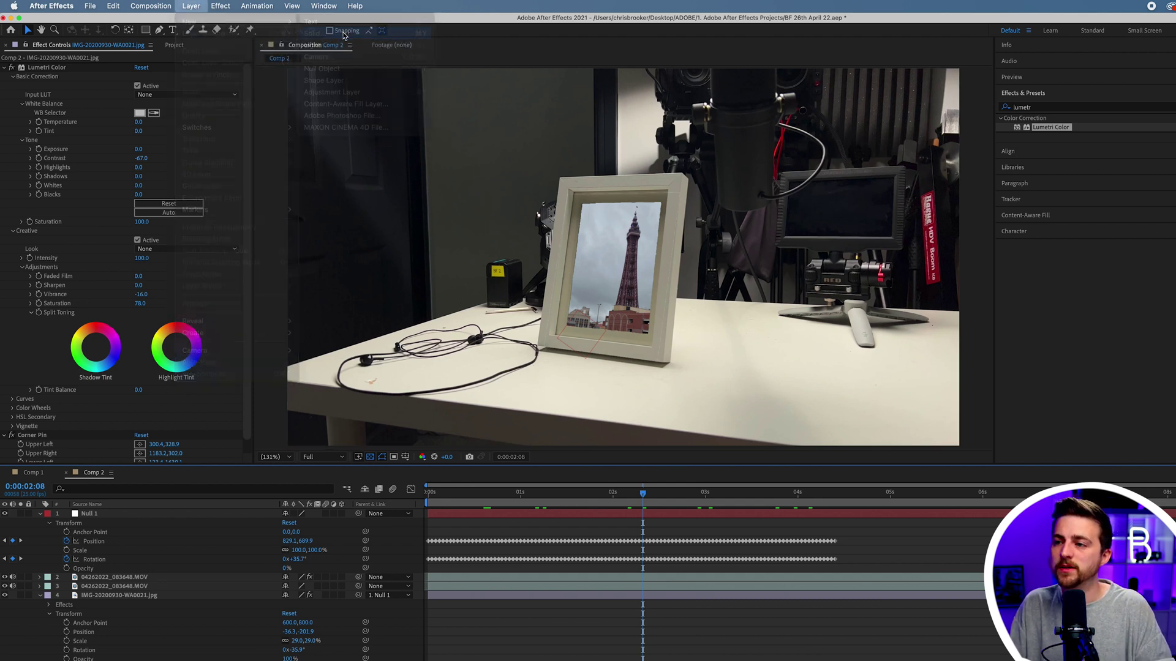
left_click(385, 332)
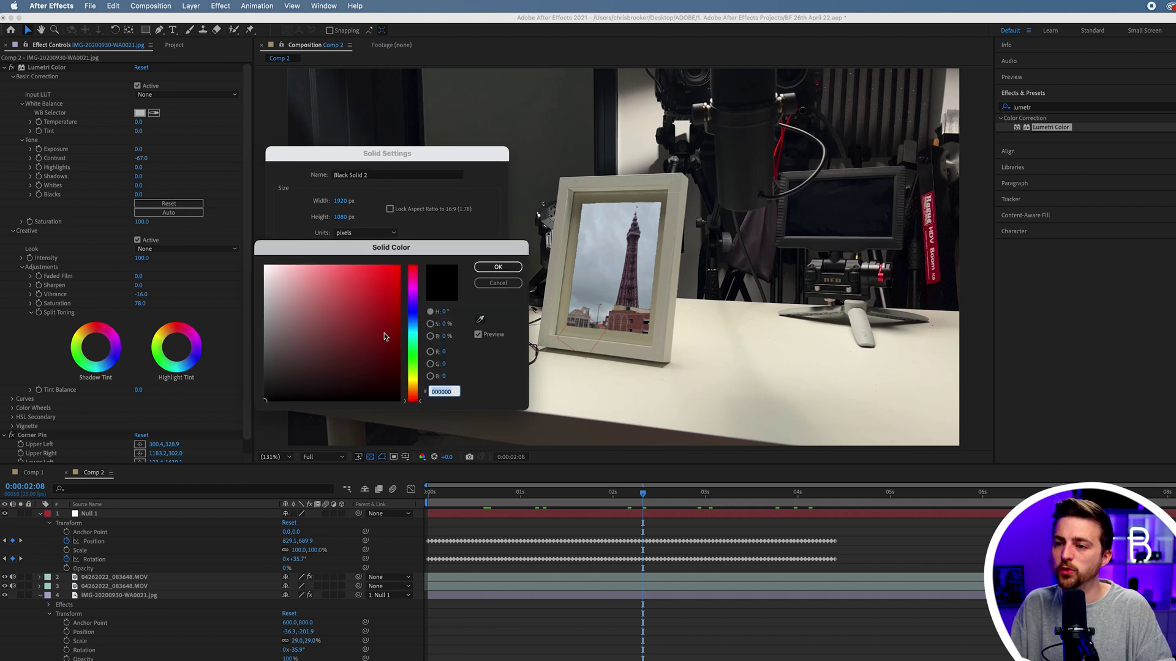
left_click_drag(335, 326, 265, 267)
left_click(484, 270)
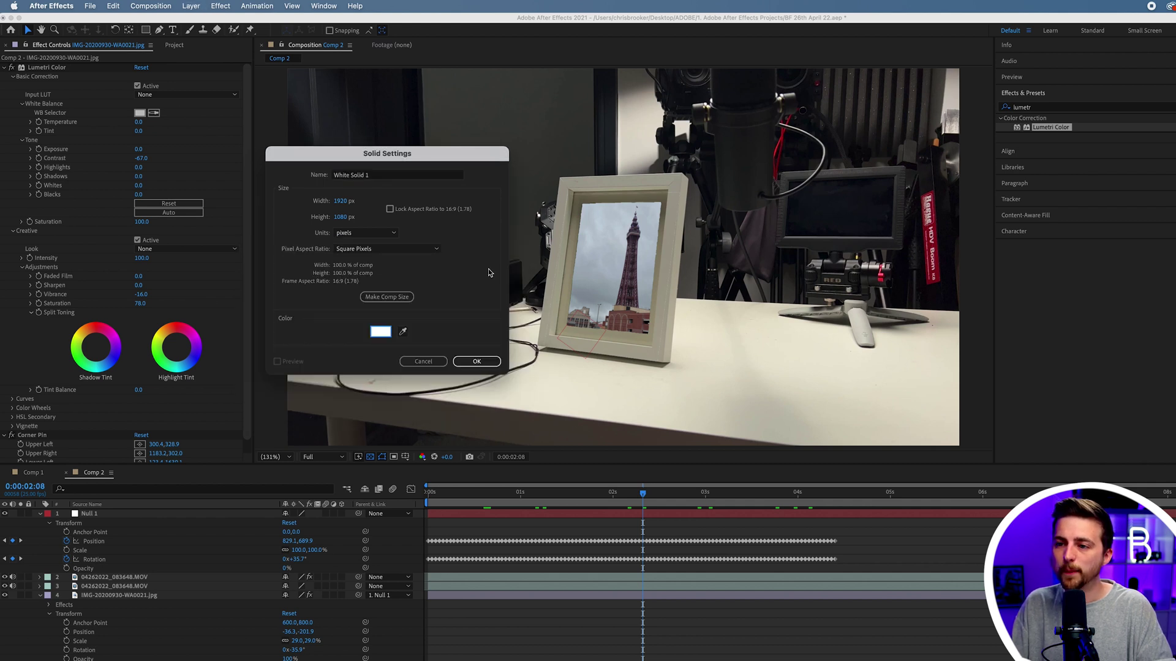
left_click(476, 362)
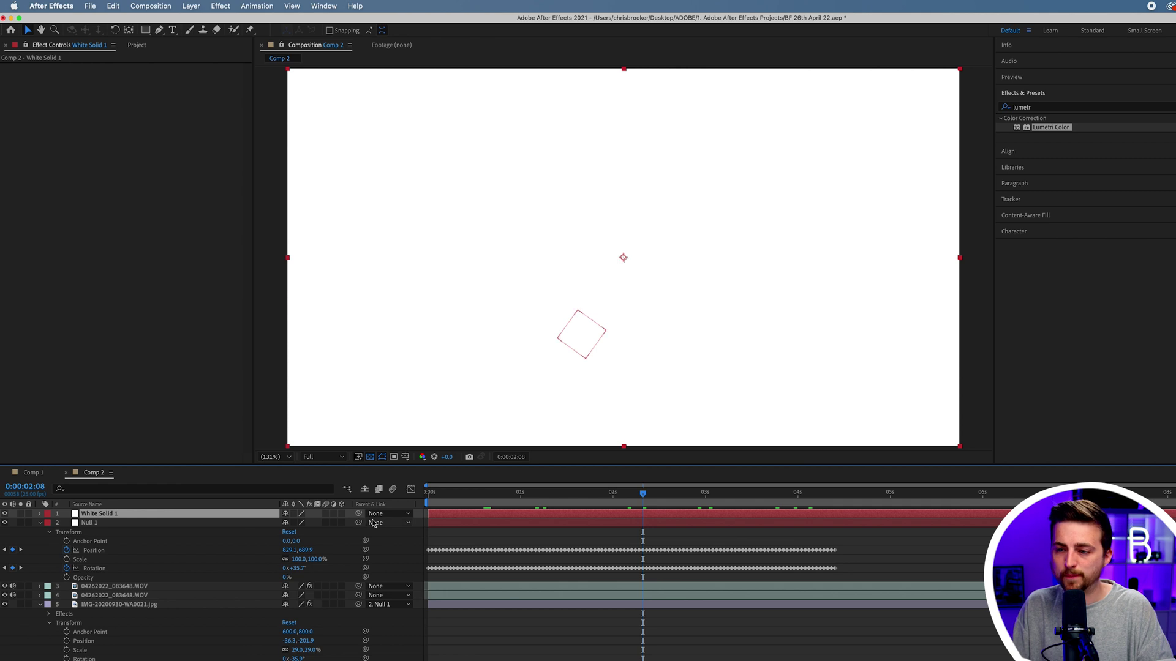
- Parent White Solid 1 to Null 1, place it above the photo, and mask a diagonal stripe
left_click(376, 515)
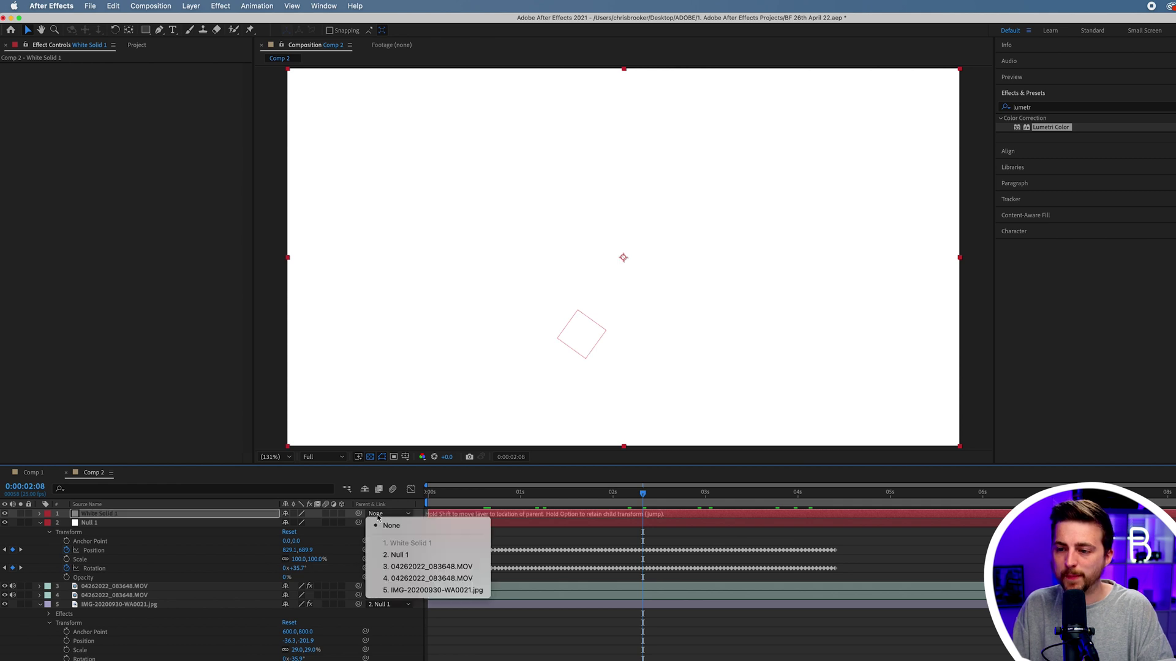
left_click(411, 555)
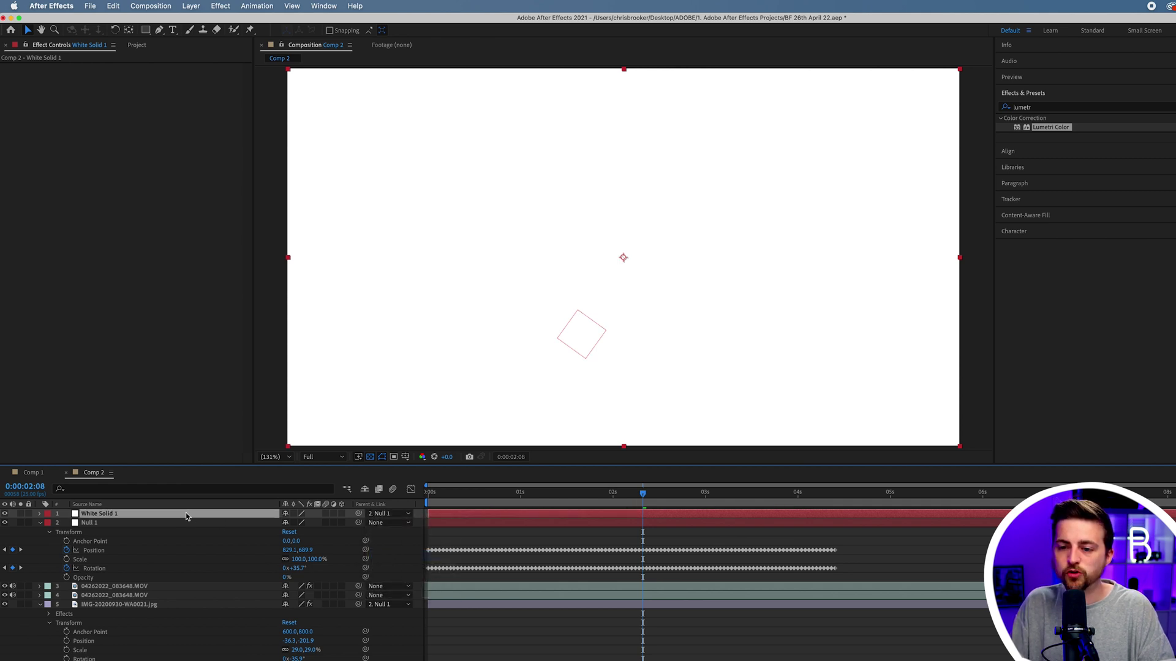
left_click_drag(186, 512, 179, 605)
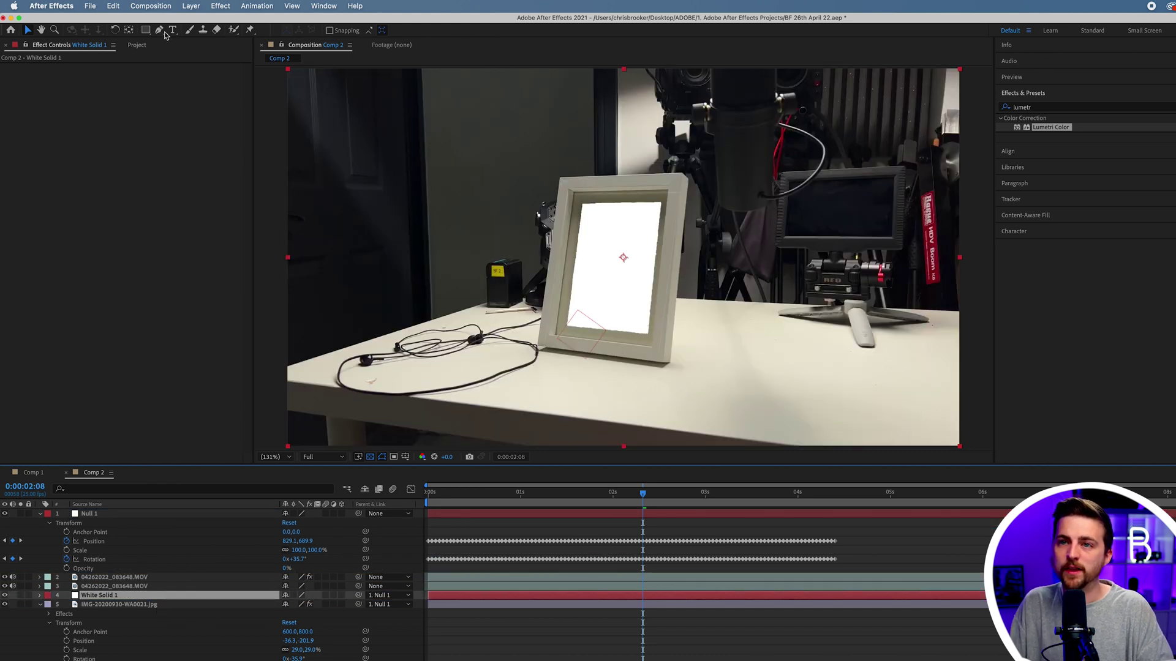
left_click(160, 31)
left_click(448, 290)
left_click(777, 253)
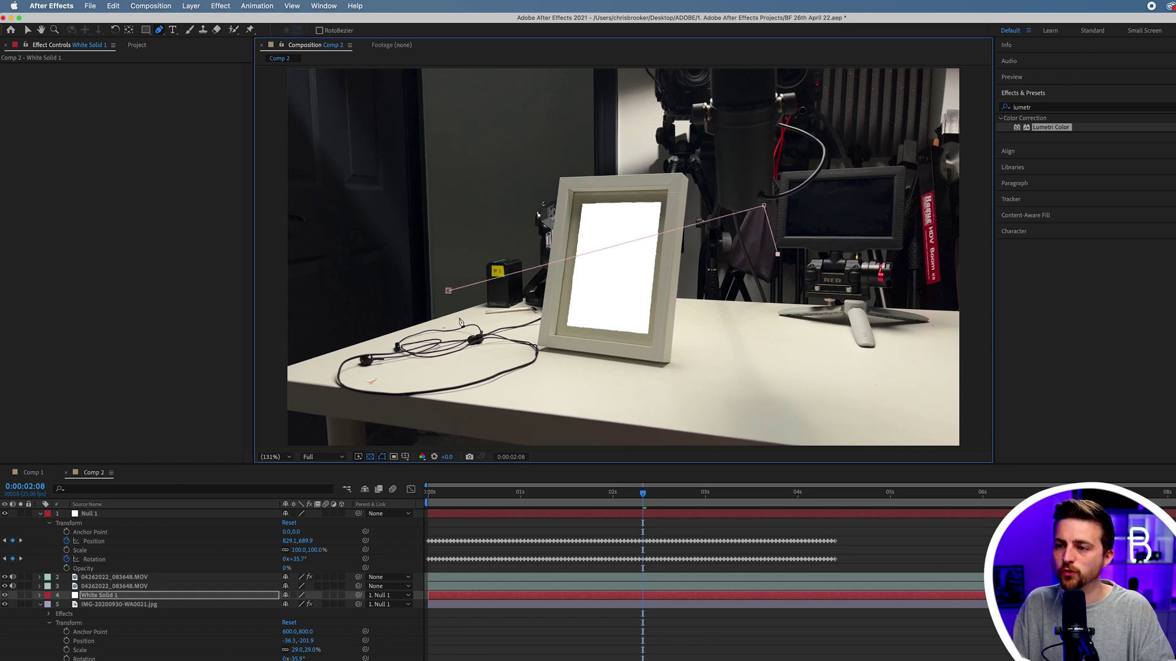
left_click(449, 291)
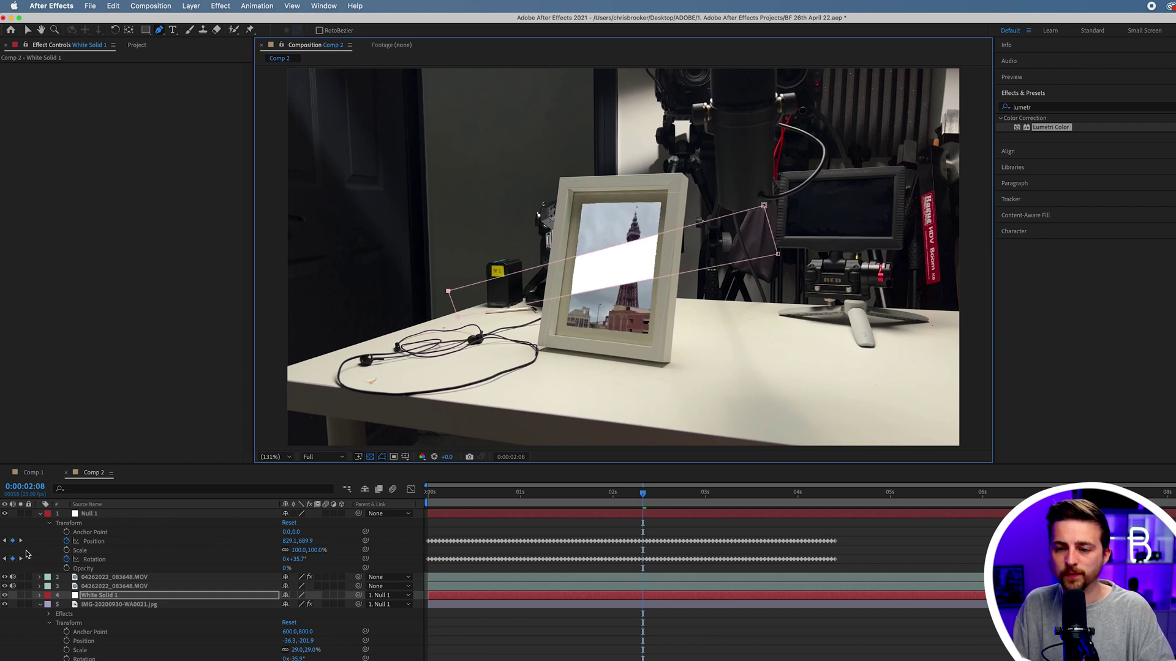
- Set Mask 1 feather to 27 px and opacity to 23%, then play back the reflection
left_click(40, 595)
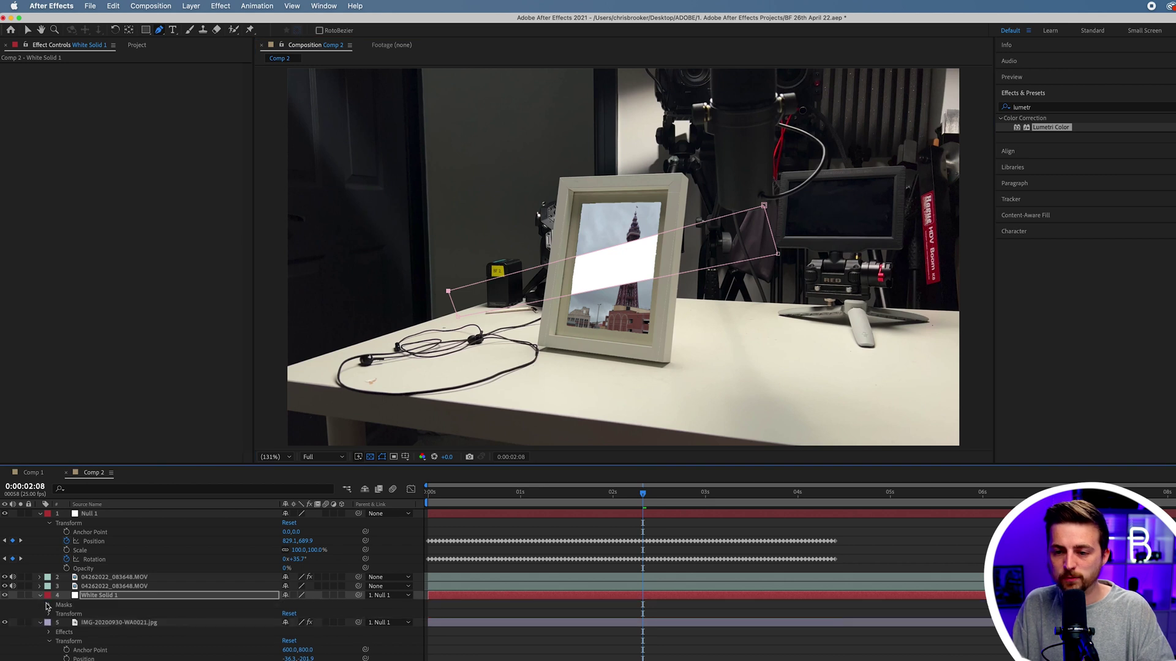
left_click(49, 605)
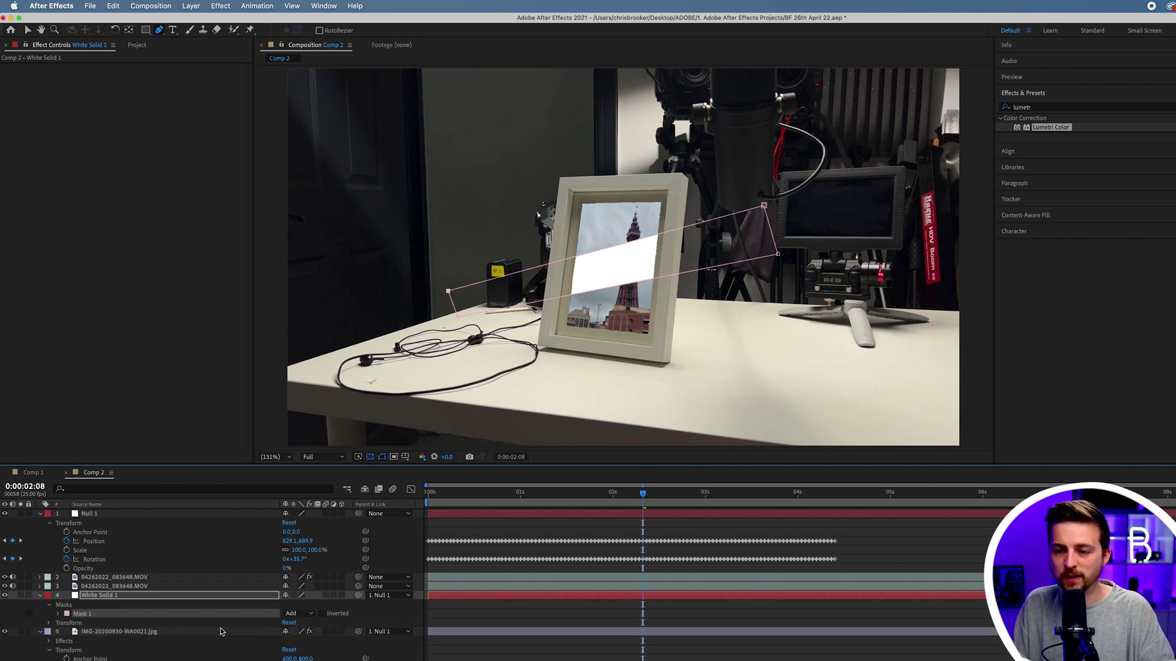
left_click(59, 615)
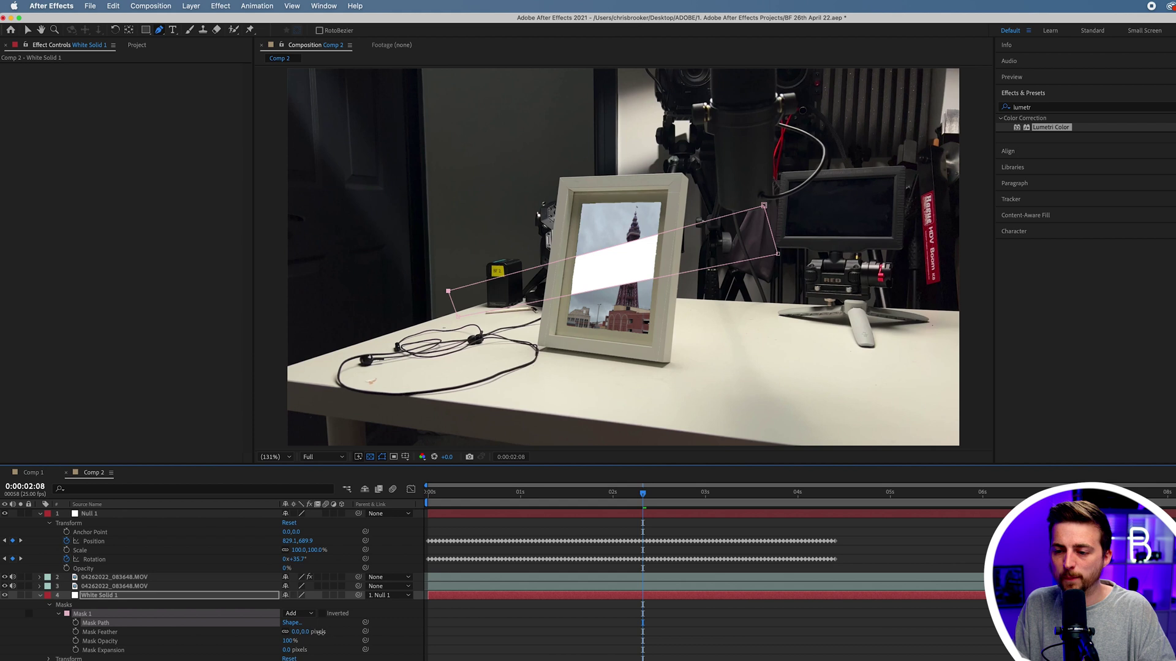
left_click_drag(319, 632, 330, 631)
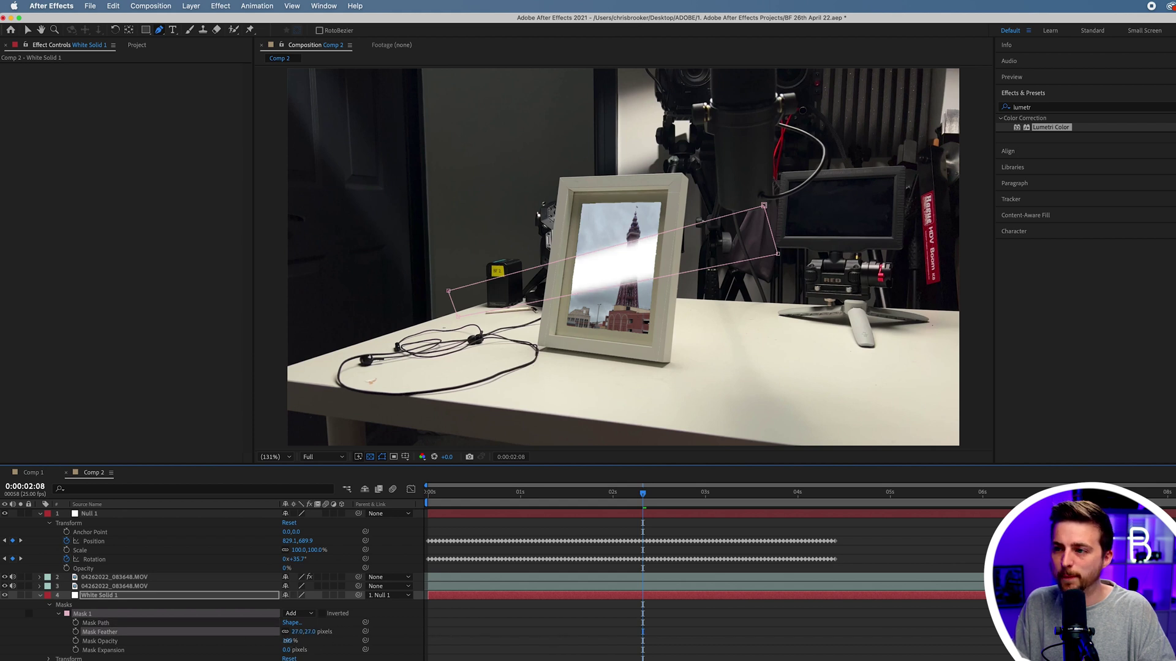
left_click_drag(268, 641, 178, 642)
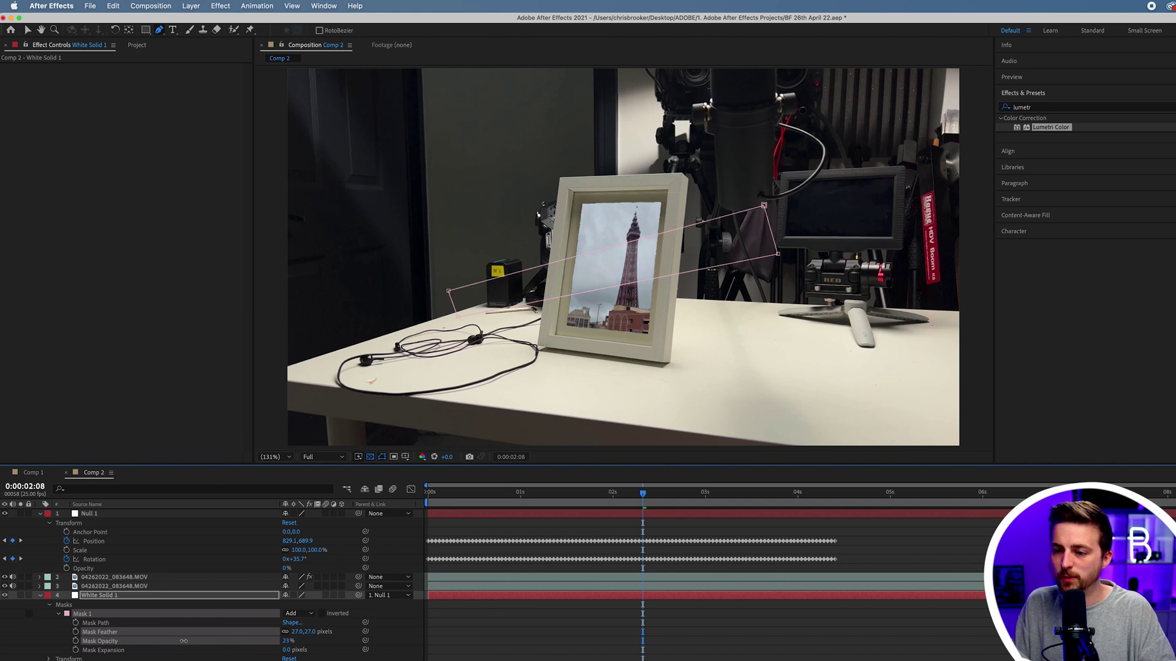
left_click(534, 655)
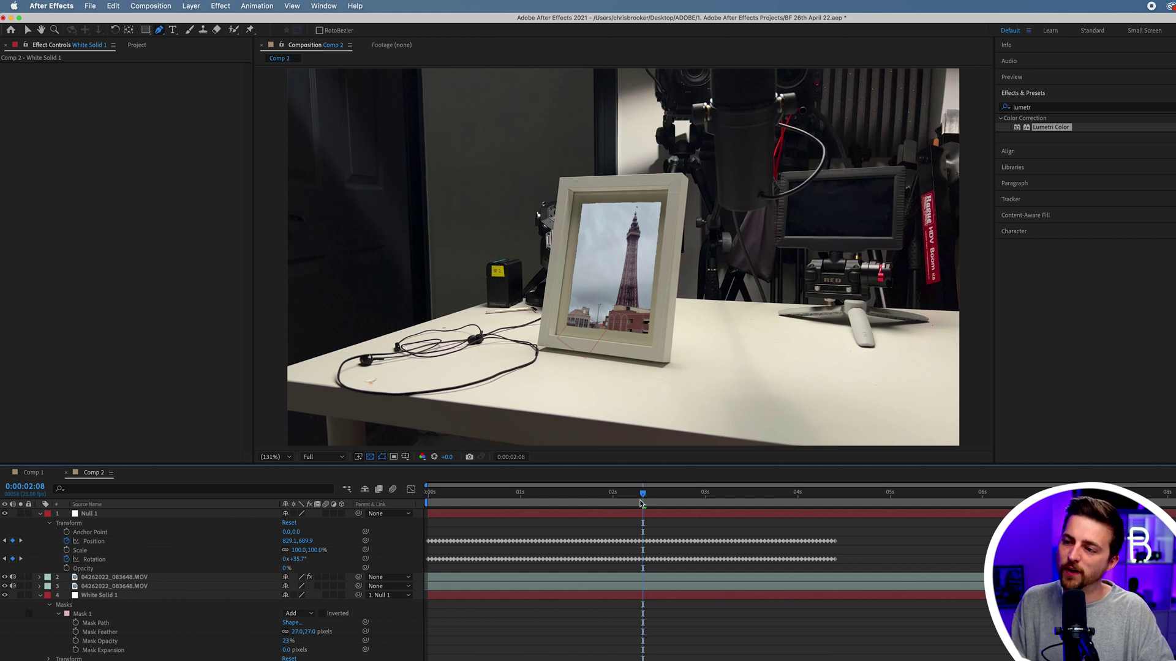
key("space")
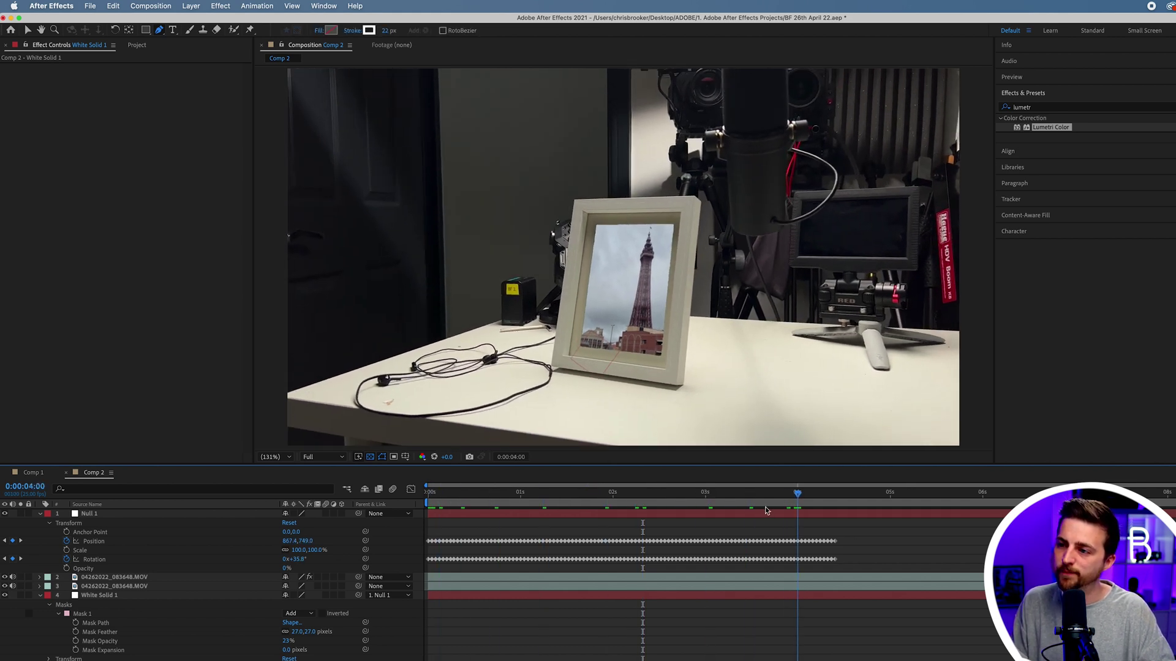
- Scrub back to 0:00:01:07 and show the Modes and TrkMat columns with F4
left_click_drag(758, 511, 547, 505)
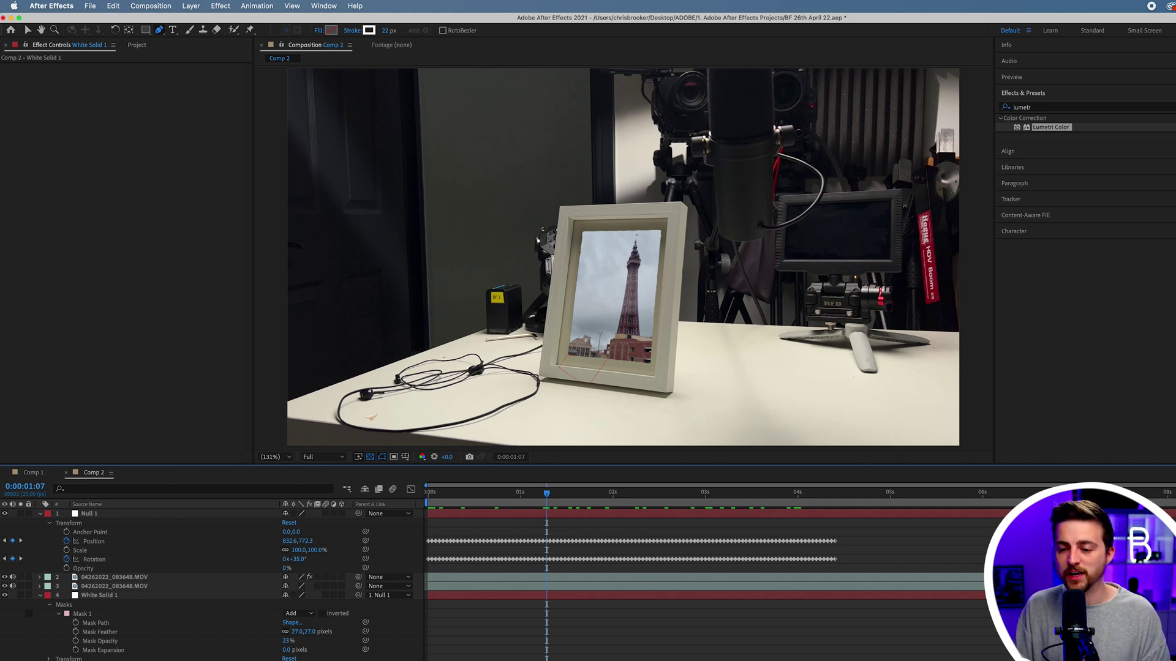
key("F4")
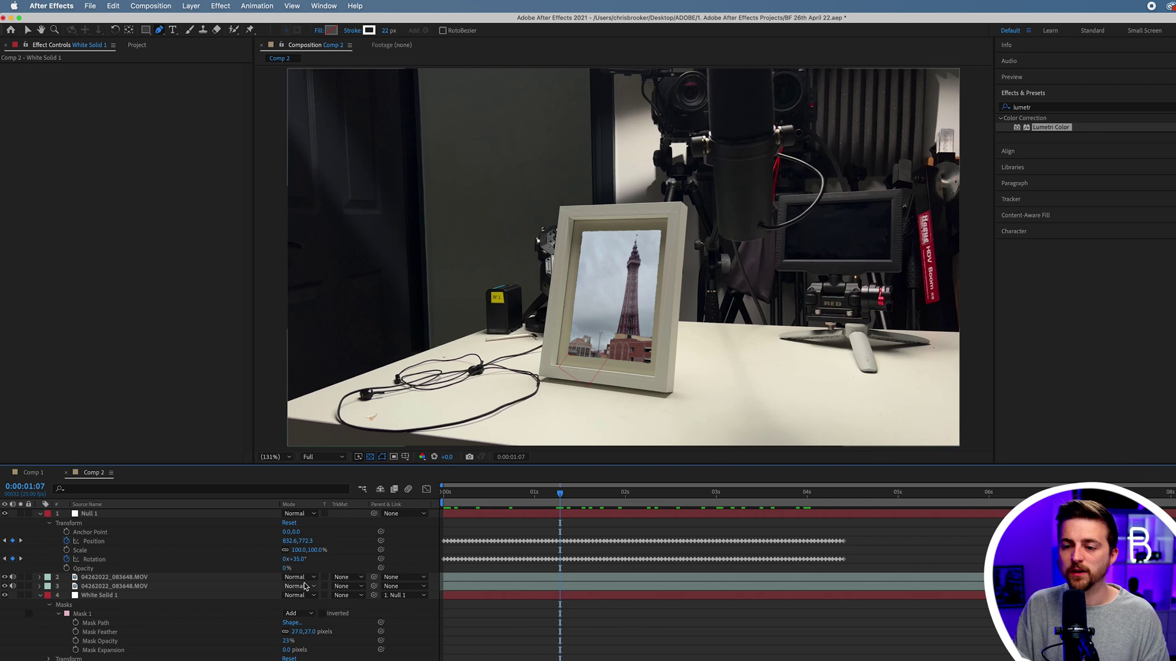